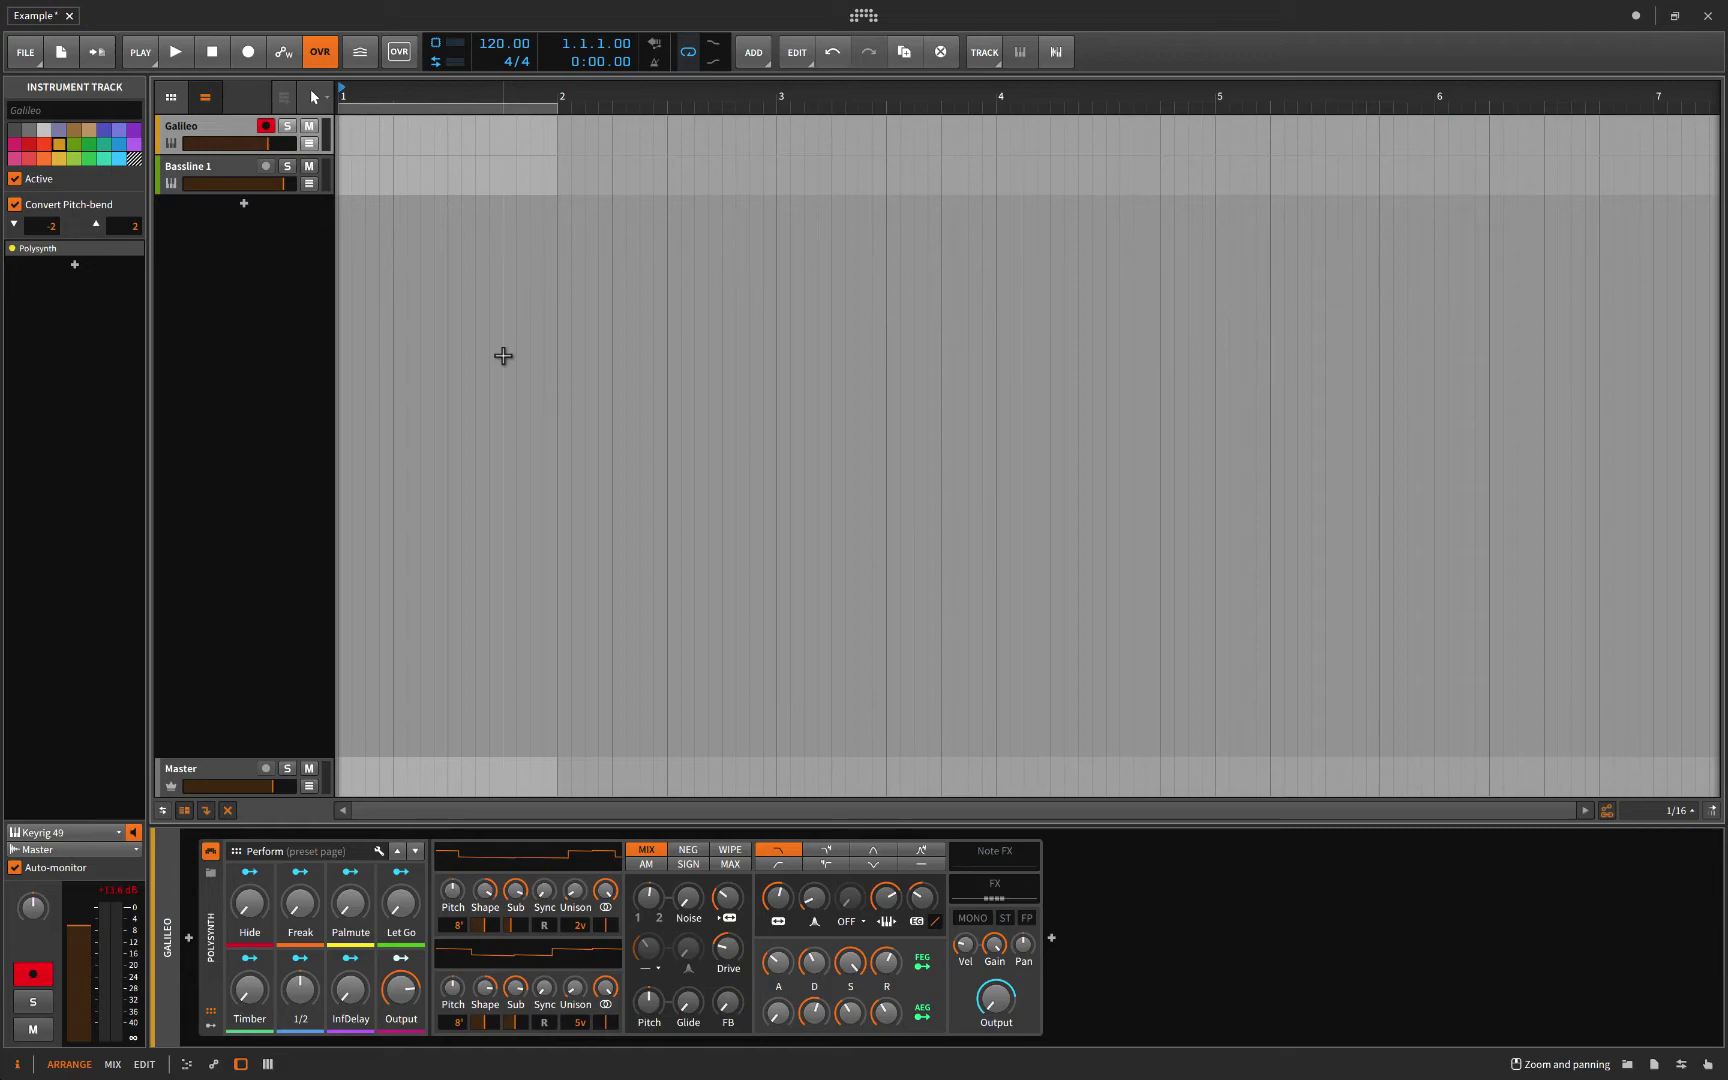
# Switch to the browser to read the YouTube question about extracting a chord's bottom note, and return to Bitwig Studio
pyautogui.hotkey('ctrl', 'Left')
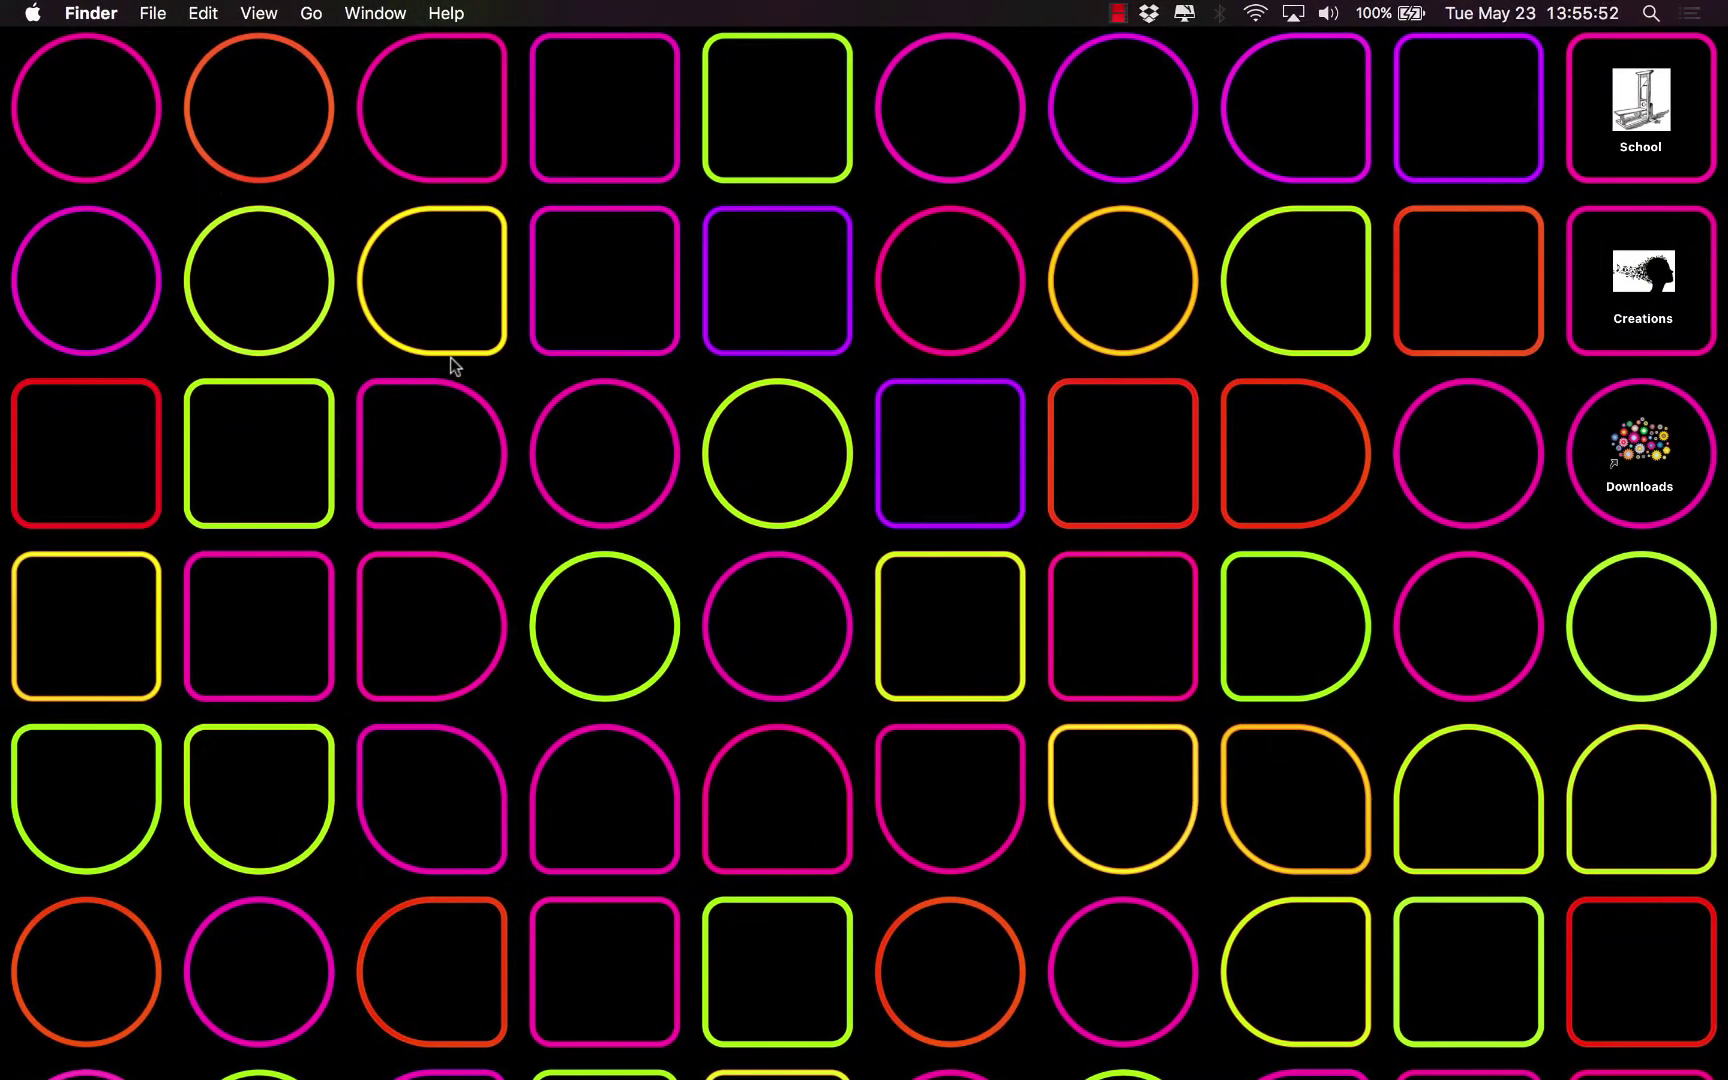
pyautogui.hotkey('ctrl', 'Left')
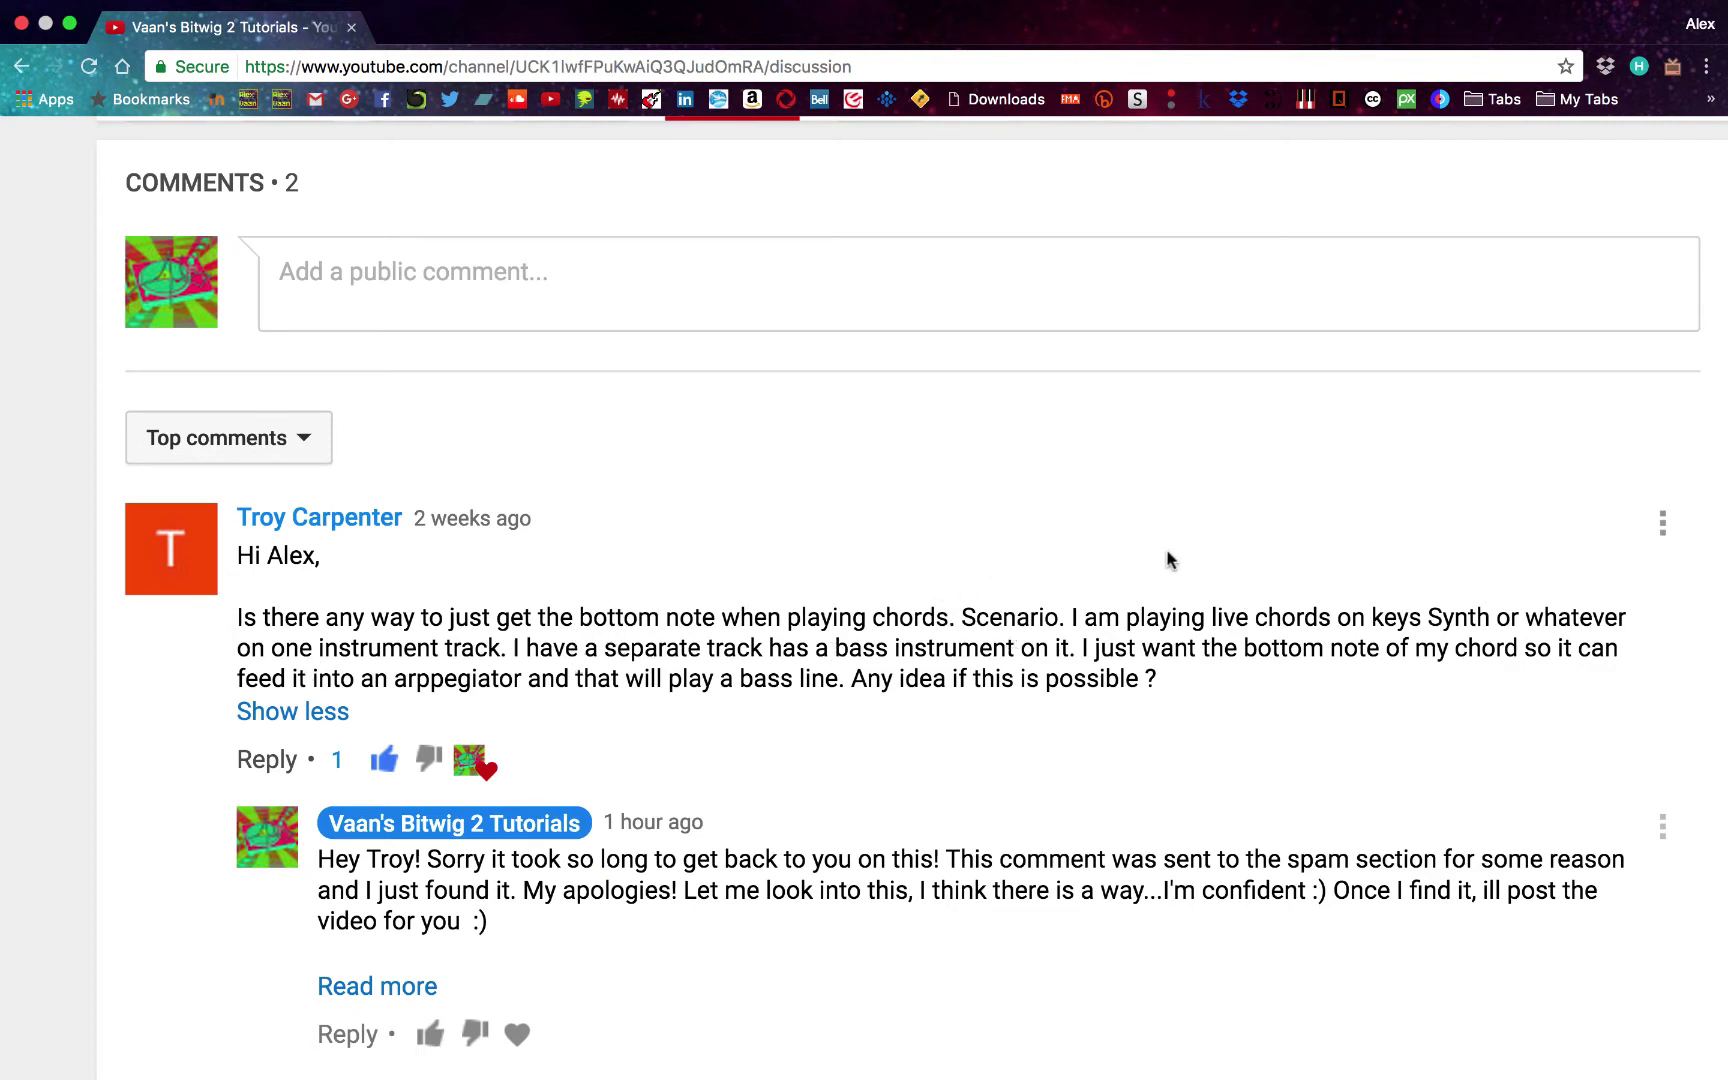
pyautogui.hotkey('ctrl', 'Right')
pyautogui.hotkey('ctrl', 'Right')
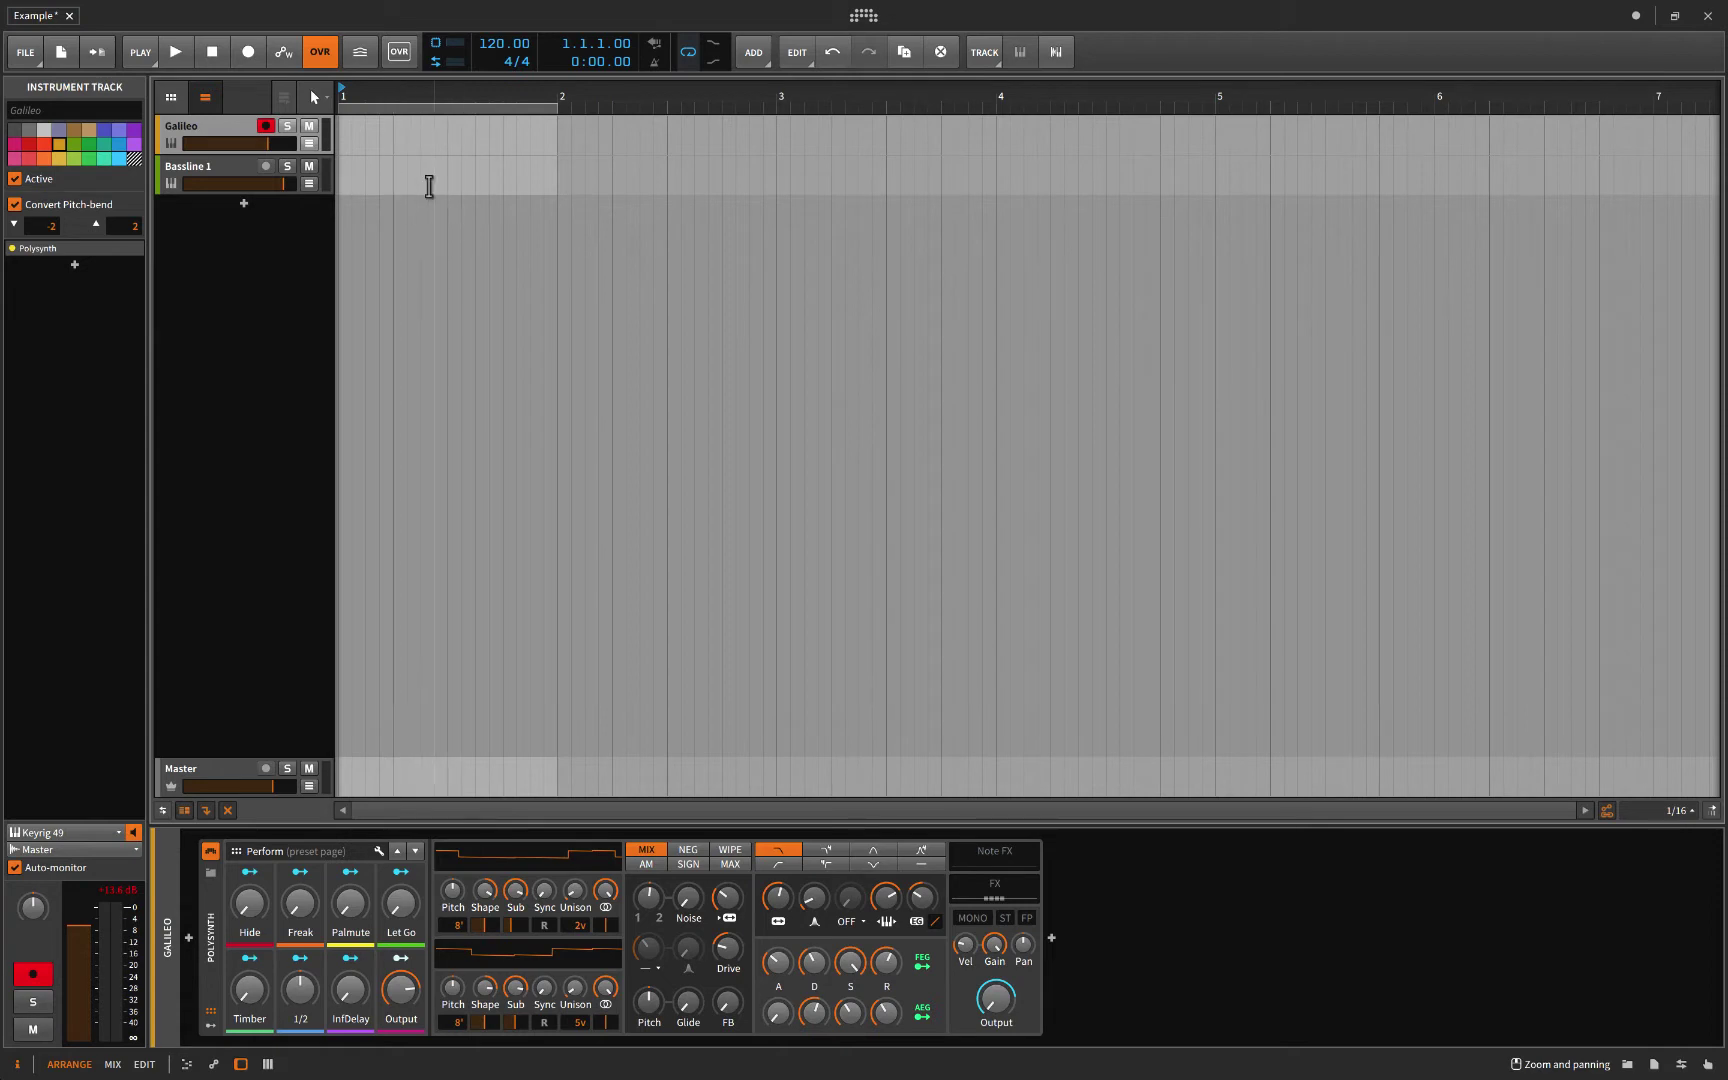
# Inspect the Bassline 1 track's devices and audition the Galileo and Bassline 1 tracks in solo, one after the other
pyautogui.click(340, 138)
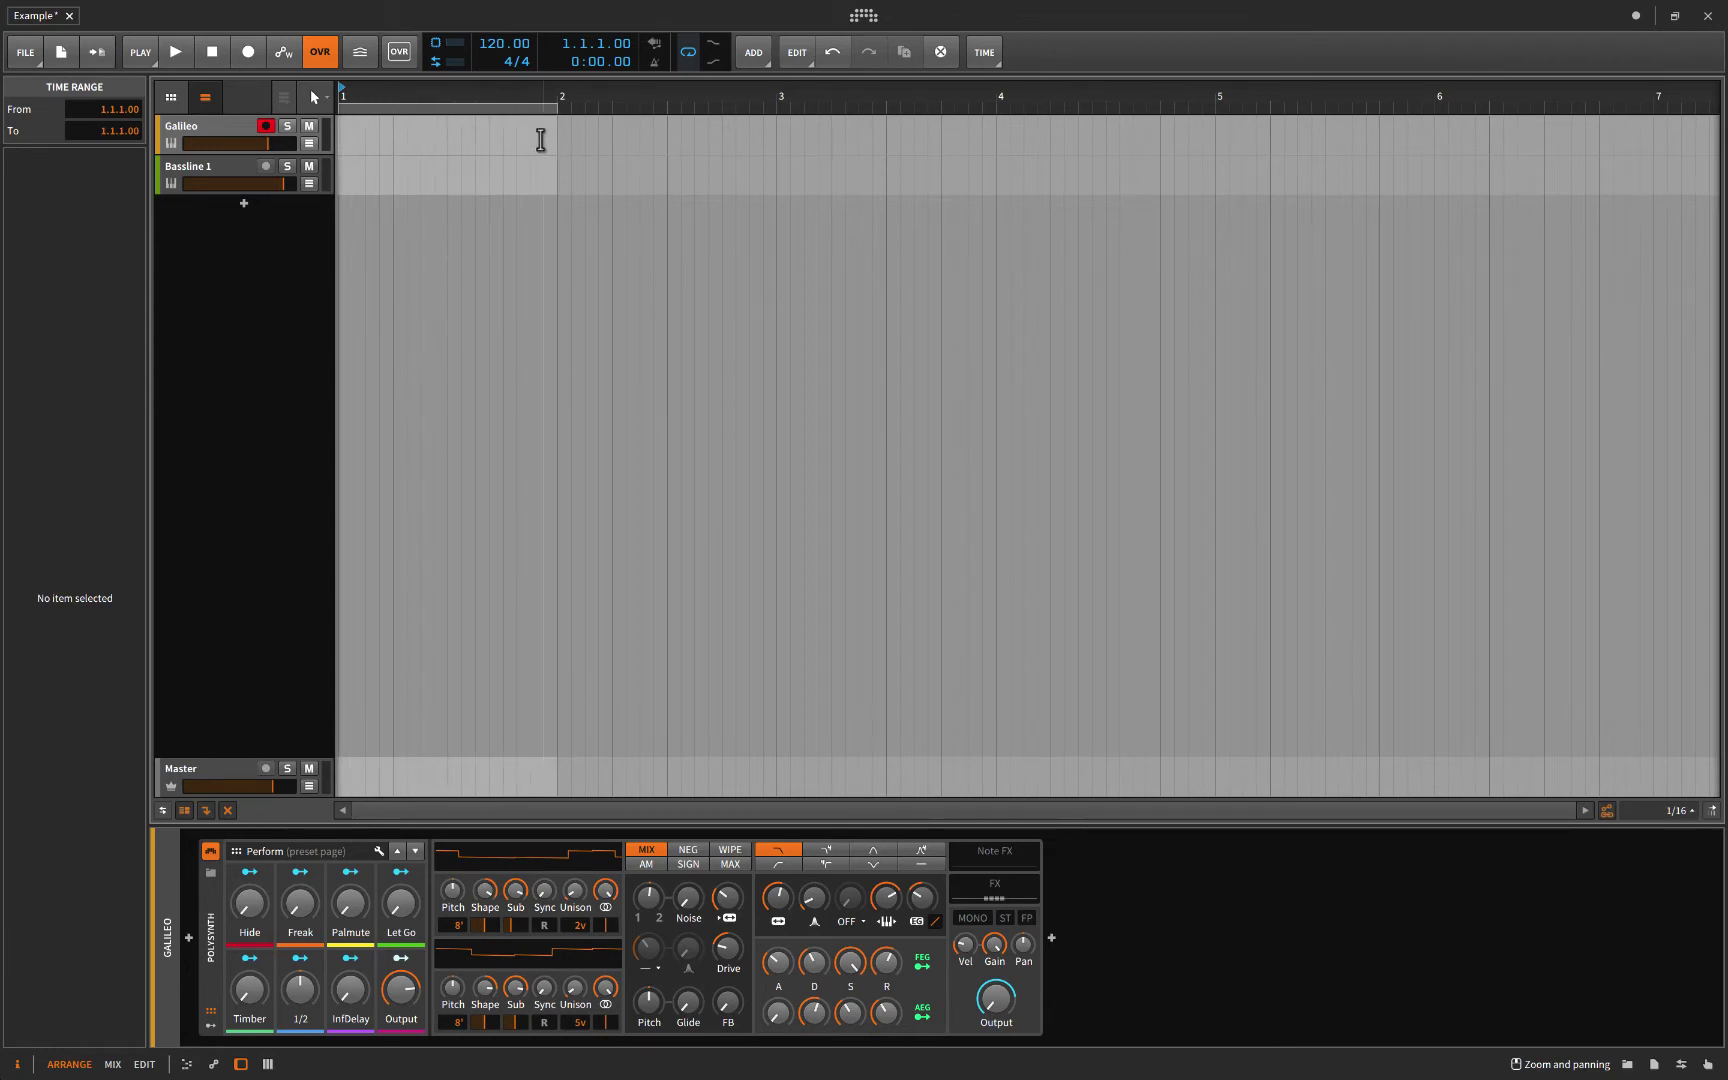
pyautogui.click(185, 166)
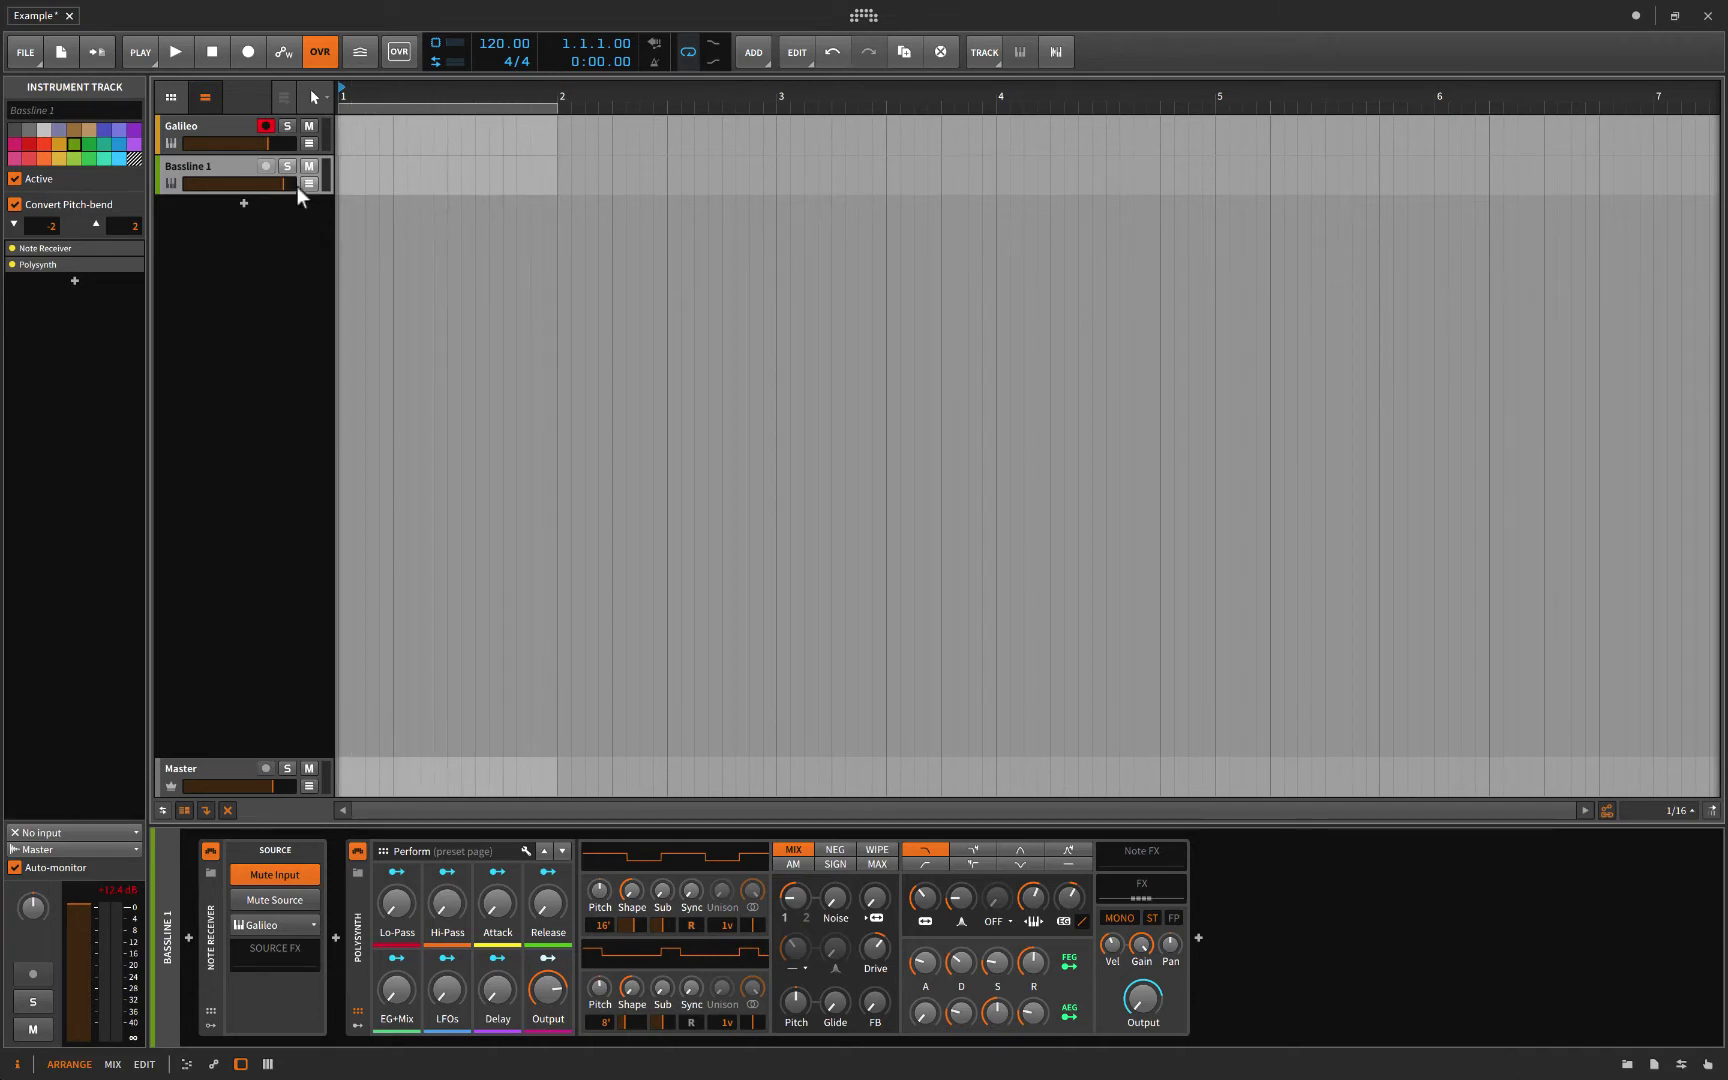
pyautogui.click(286, 126)
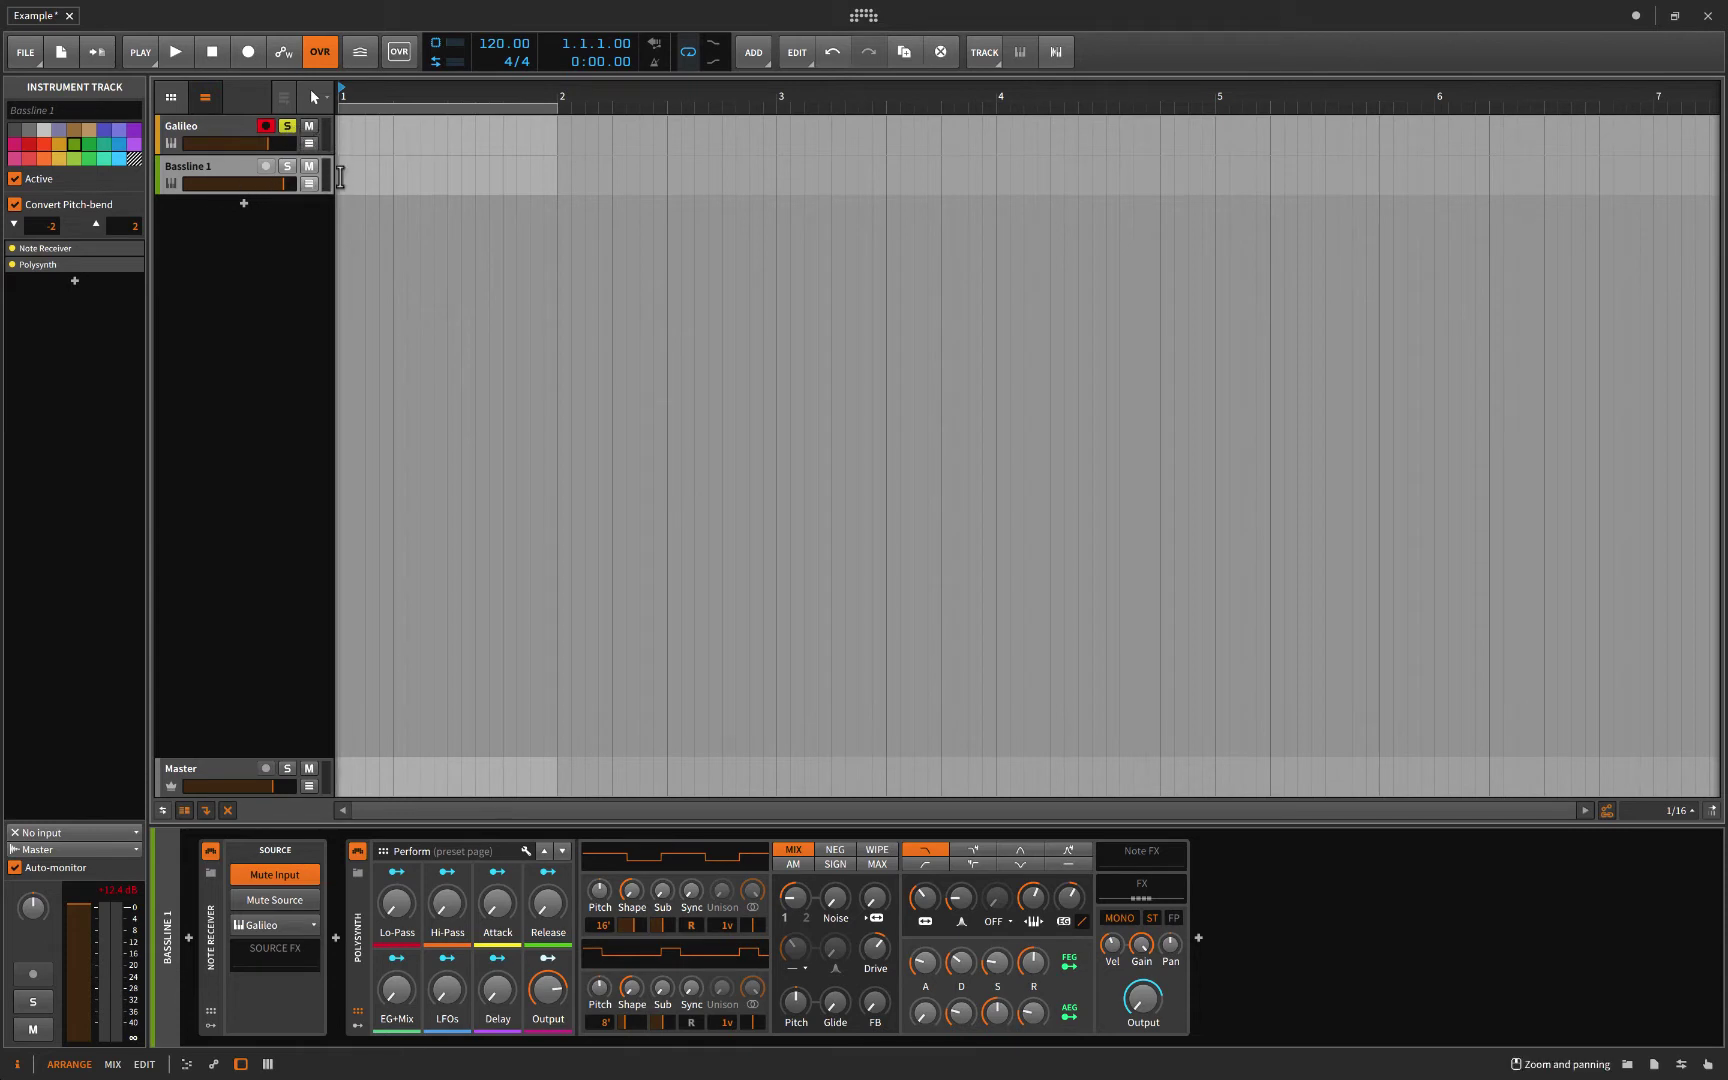
pyautogui.click(287, 167)
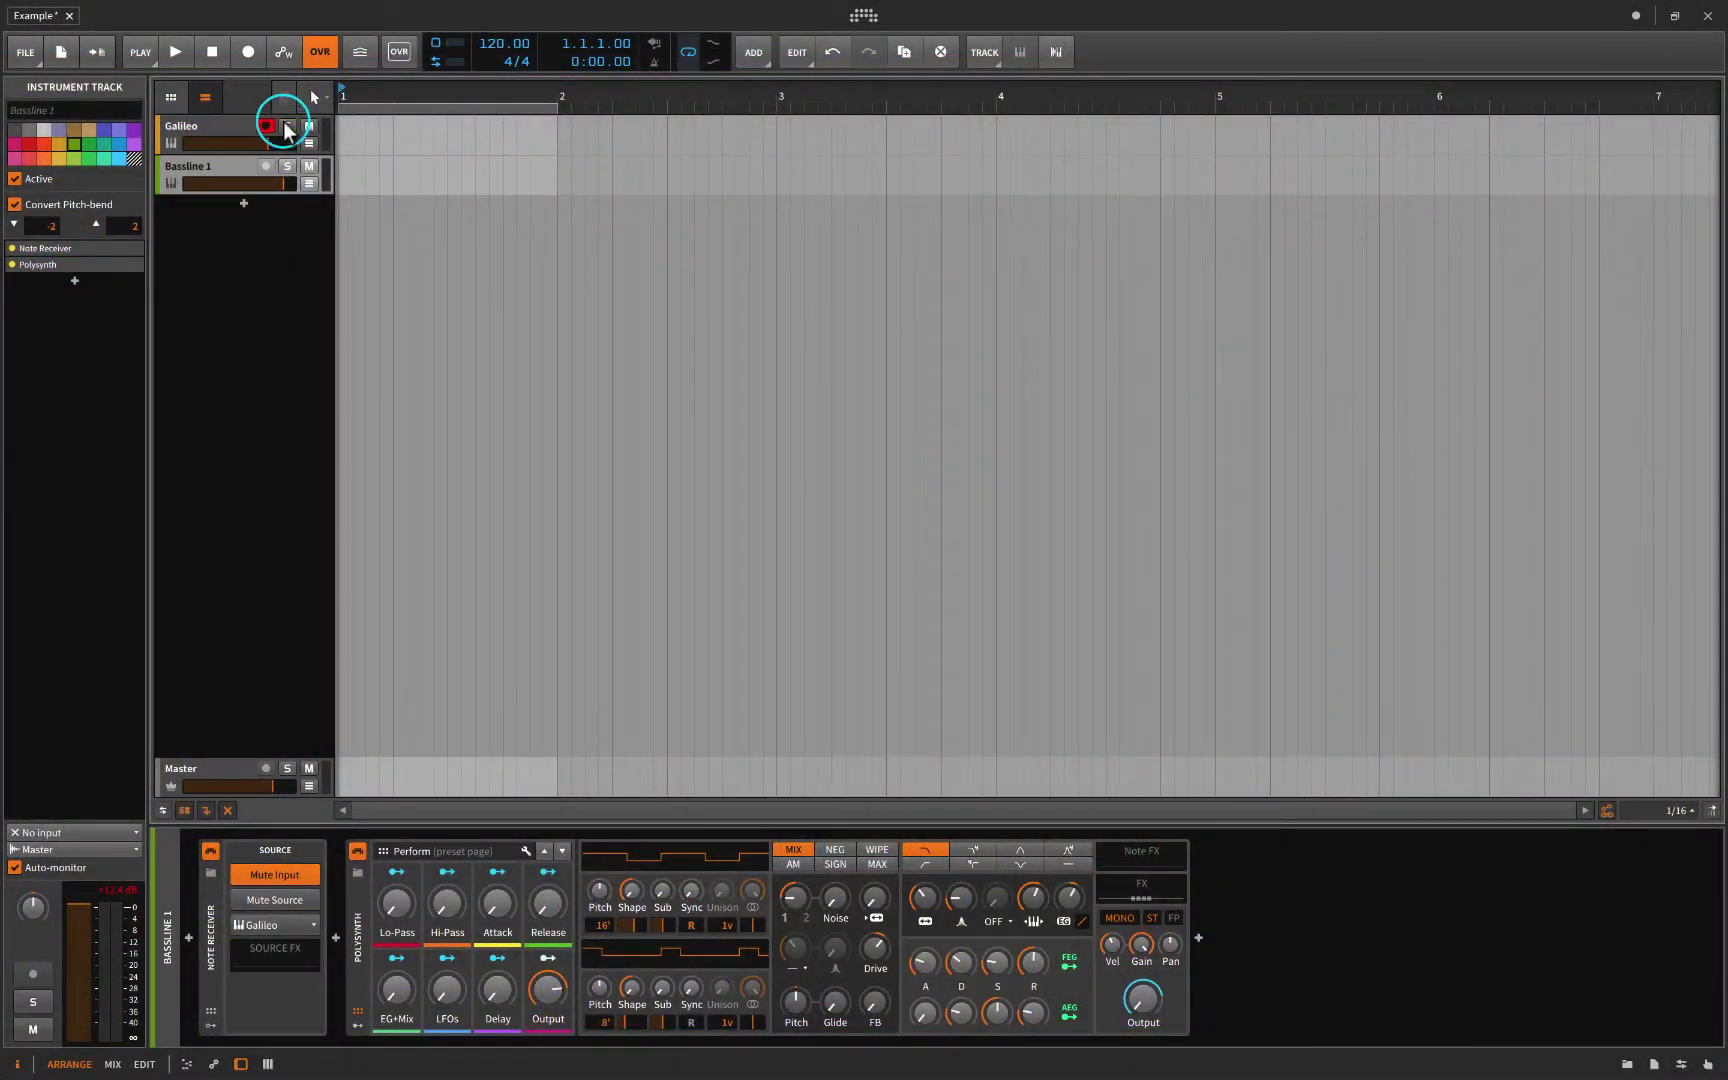
# Check which preset the Galileo track's Polysynth uses in the preset browser and cancel without replacing it
pyautogui.click(178, 126)
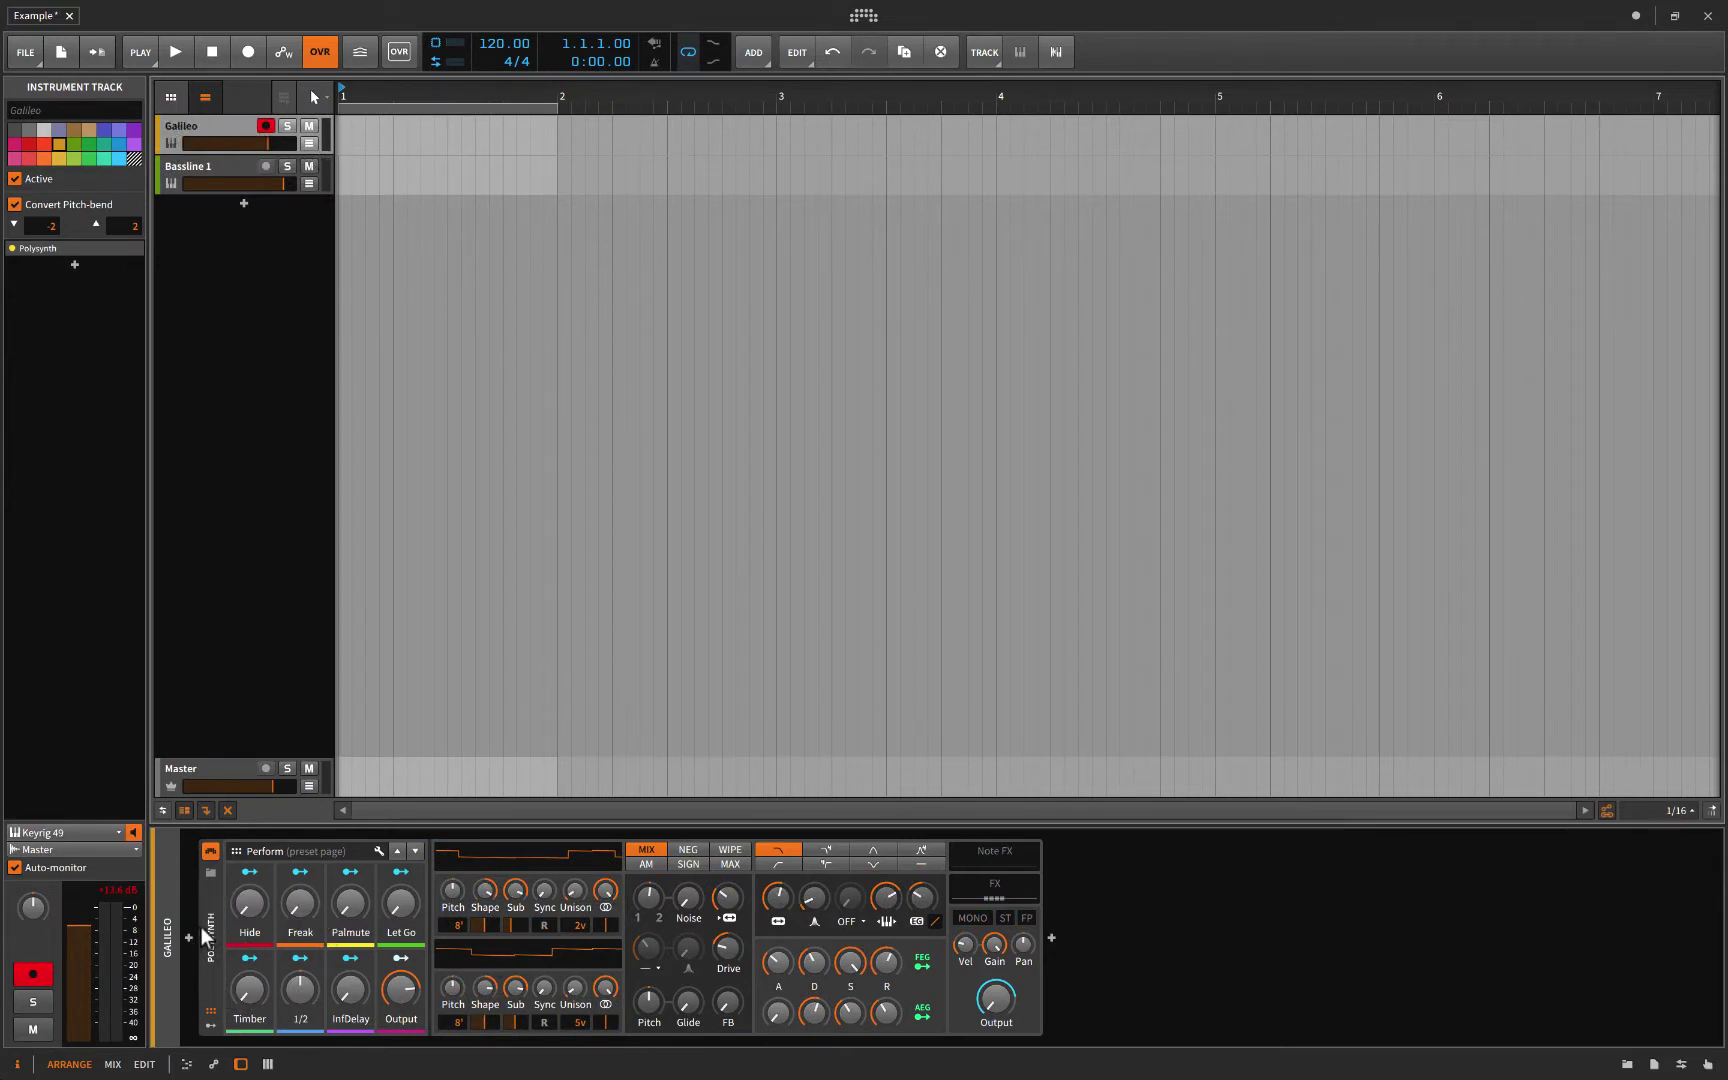
pyautogui.click(202, 884)
pyautogui.click(208, 874)
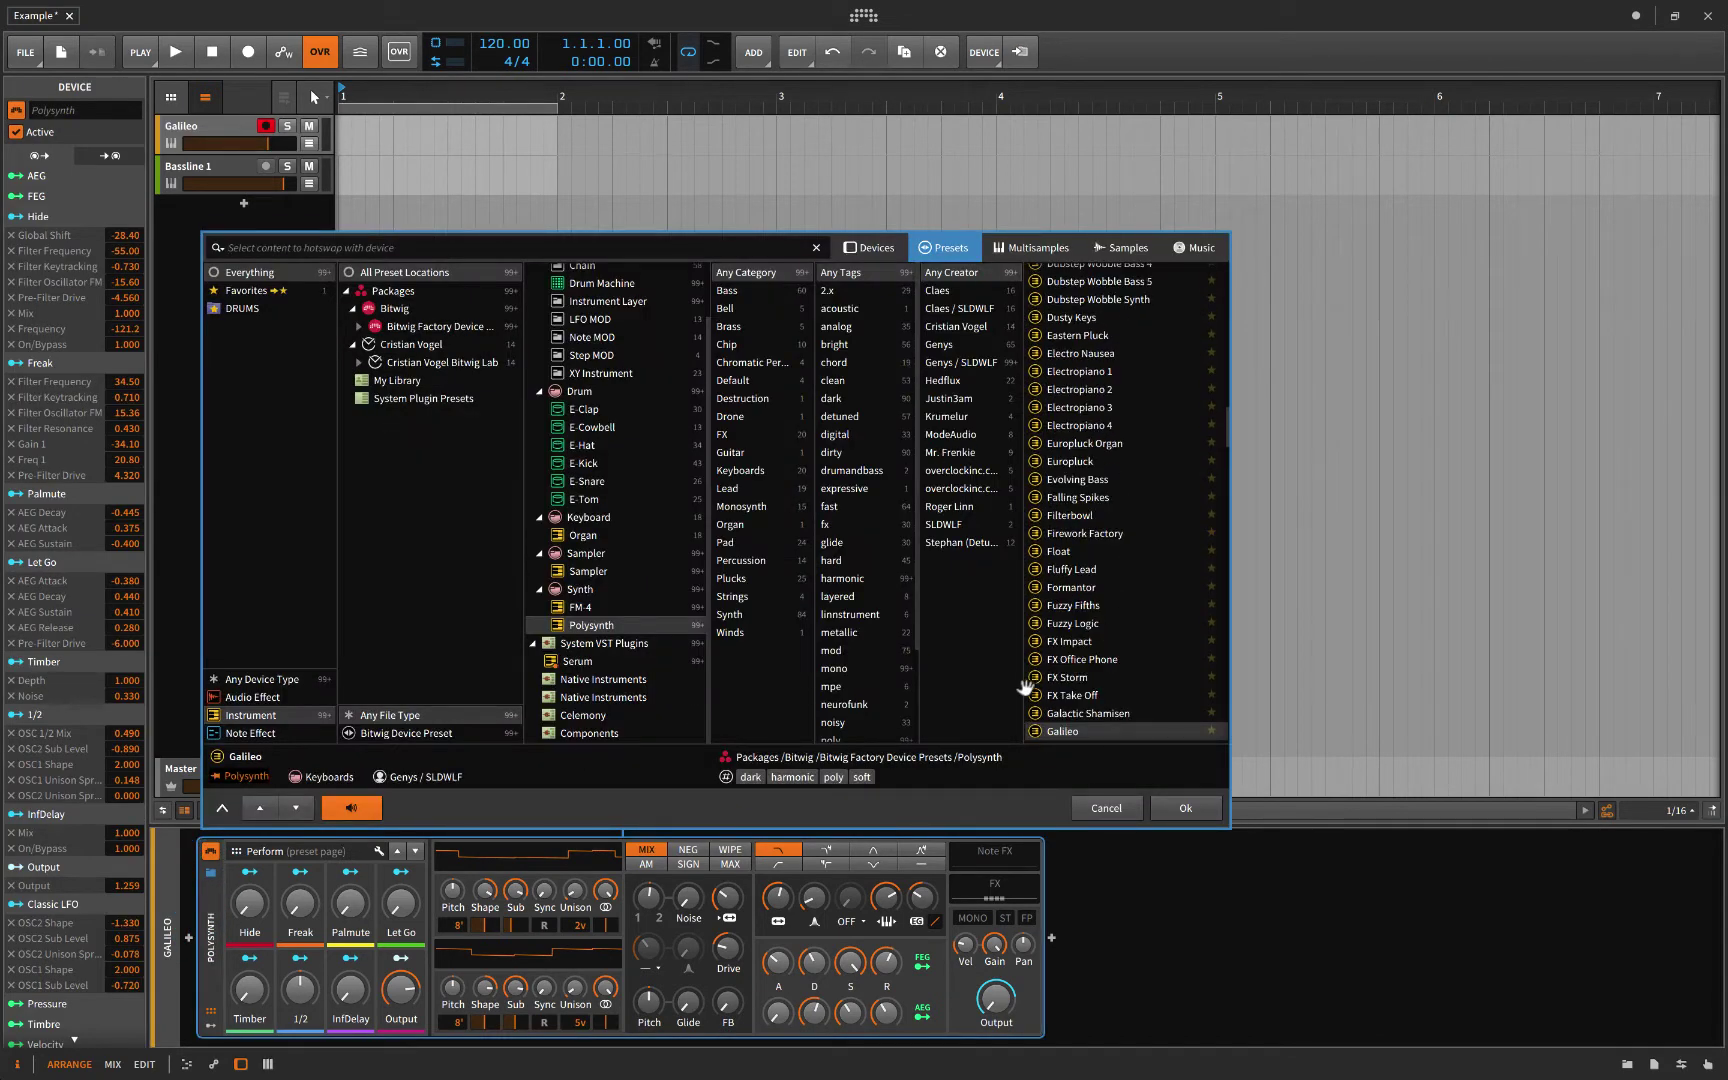
pyautogui.click(1107, 807)
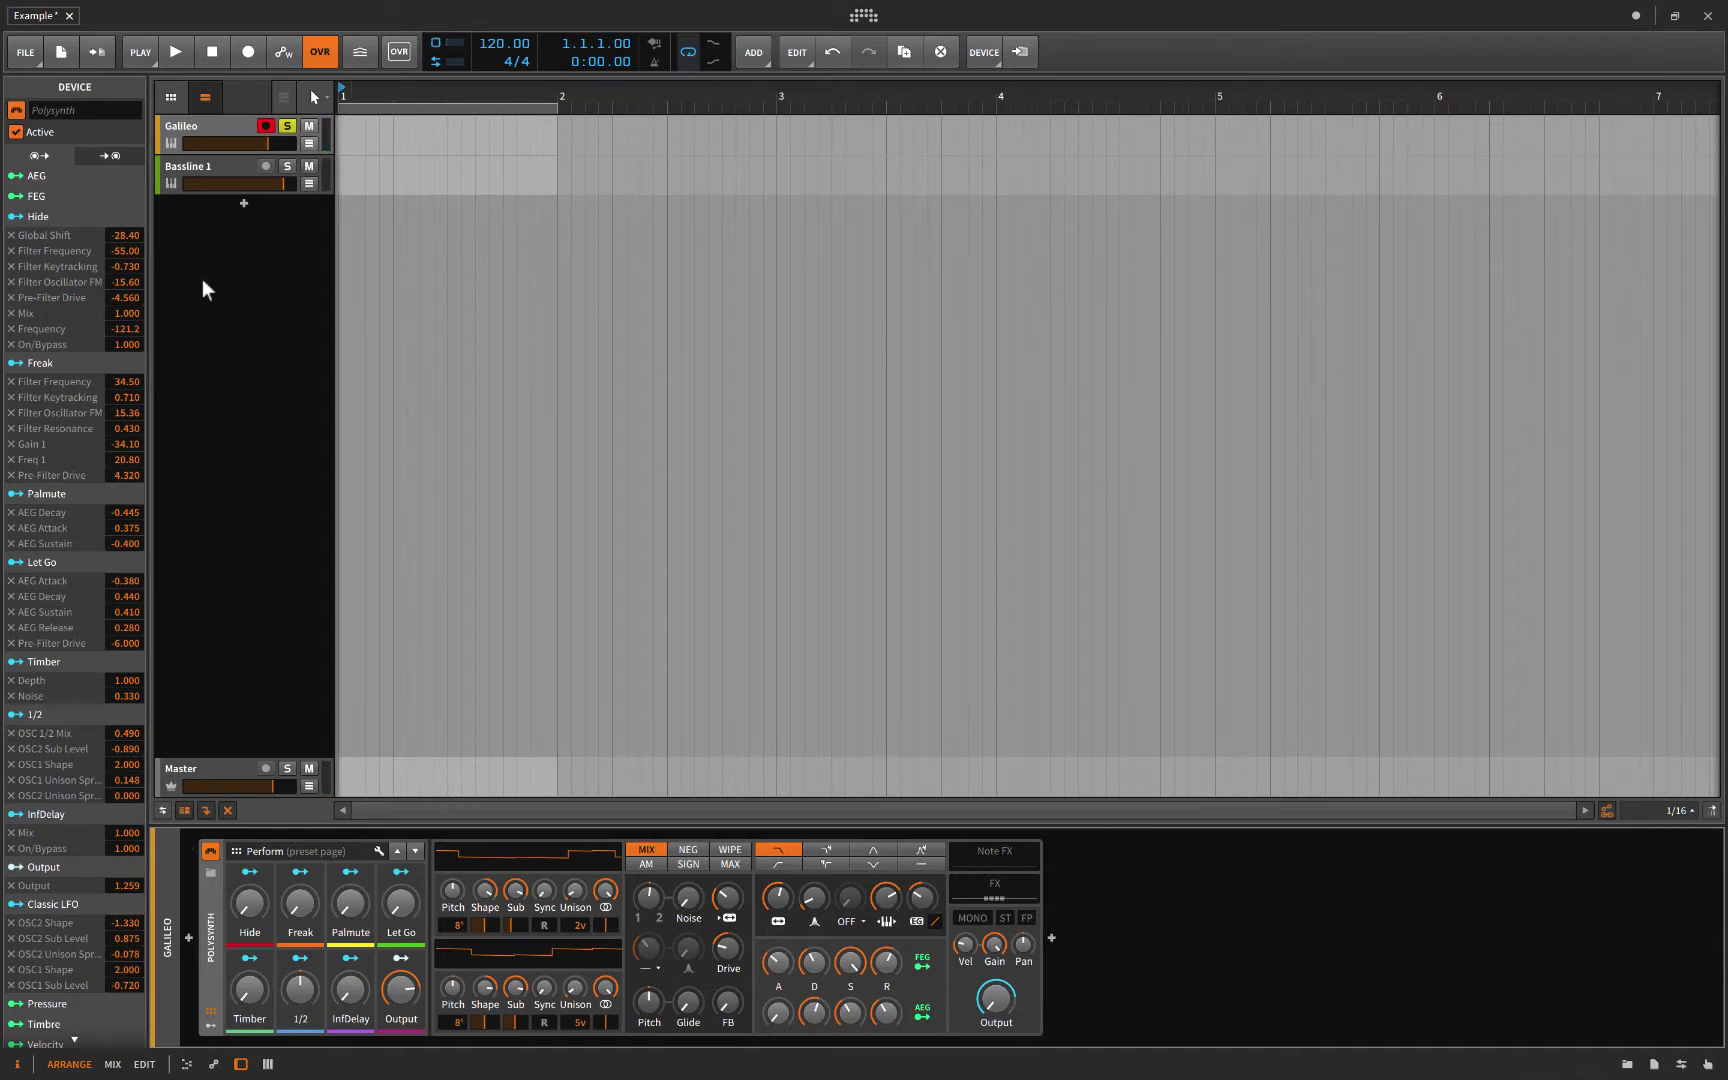
# Check the available note inputs for the Galileo track and close the list without changing the selection
pyautogui.click(221, 126)
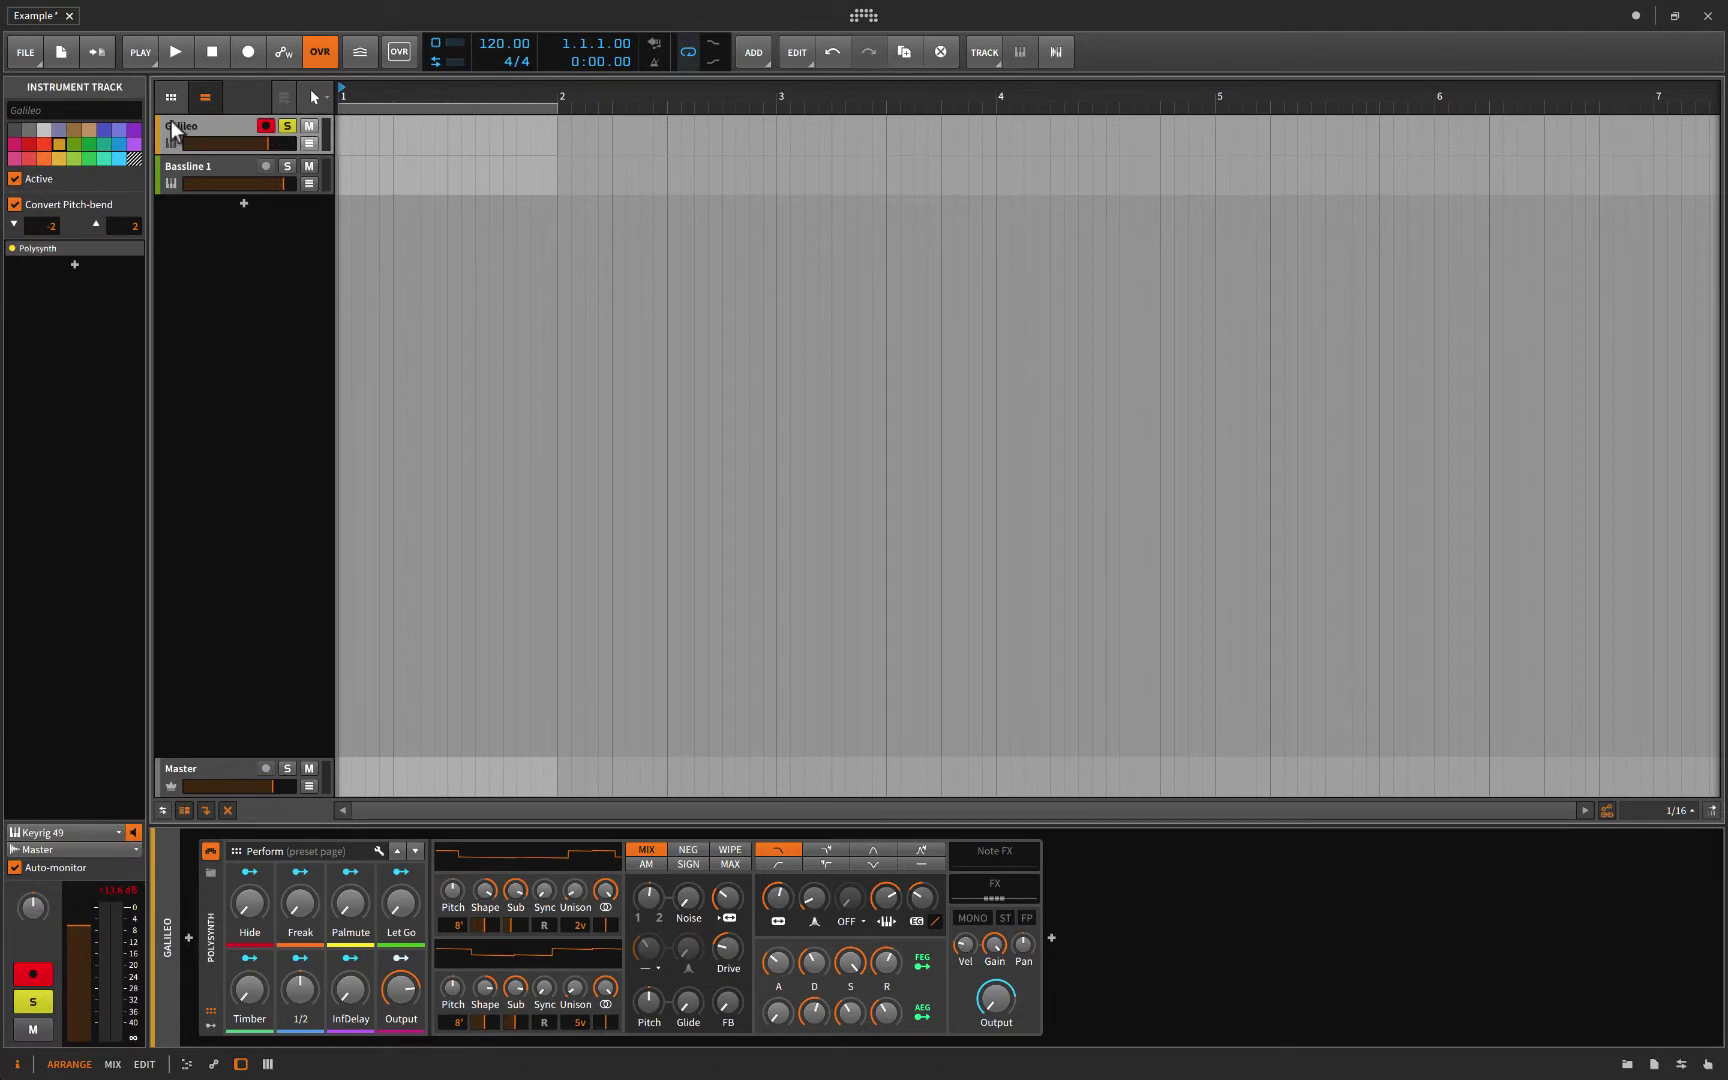
pyautogui.click(63, 832)
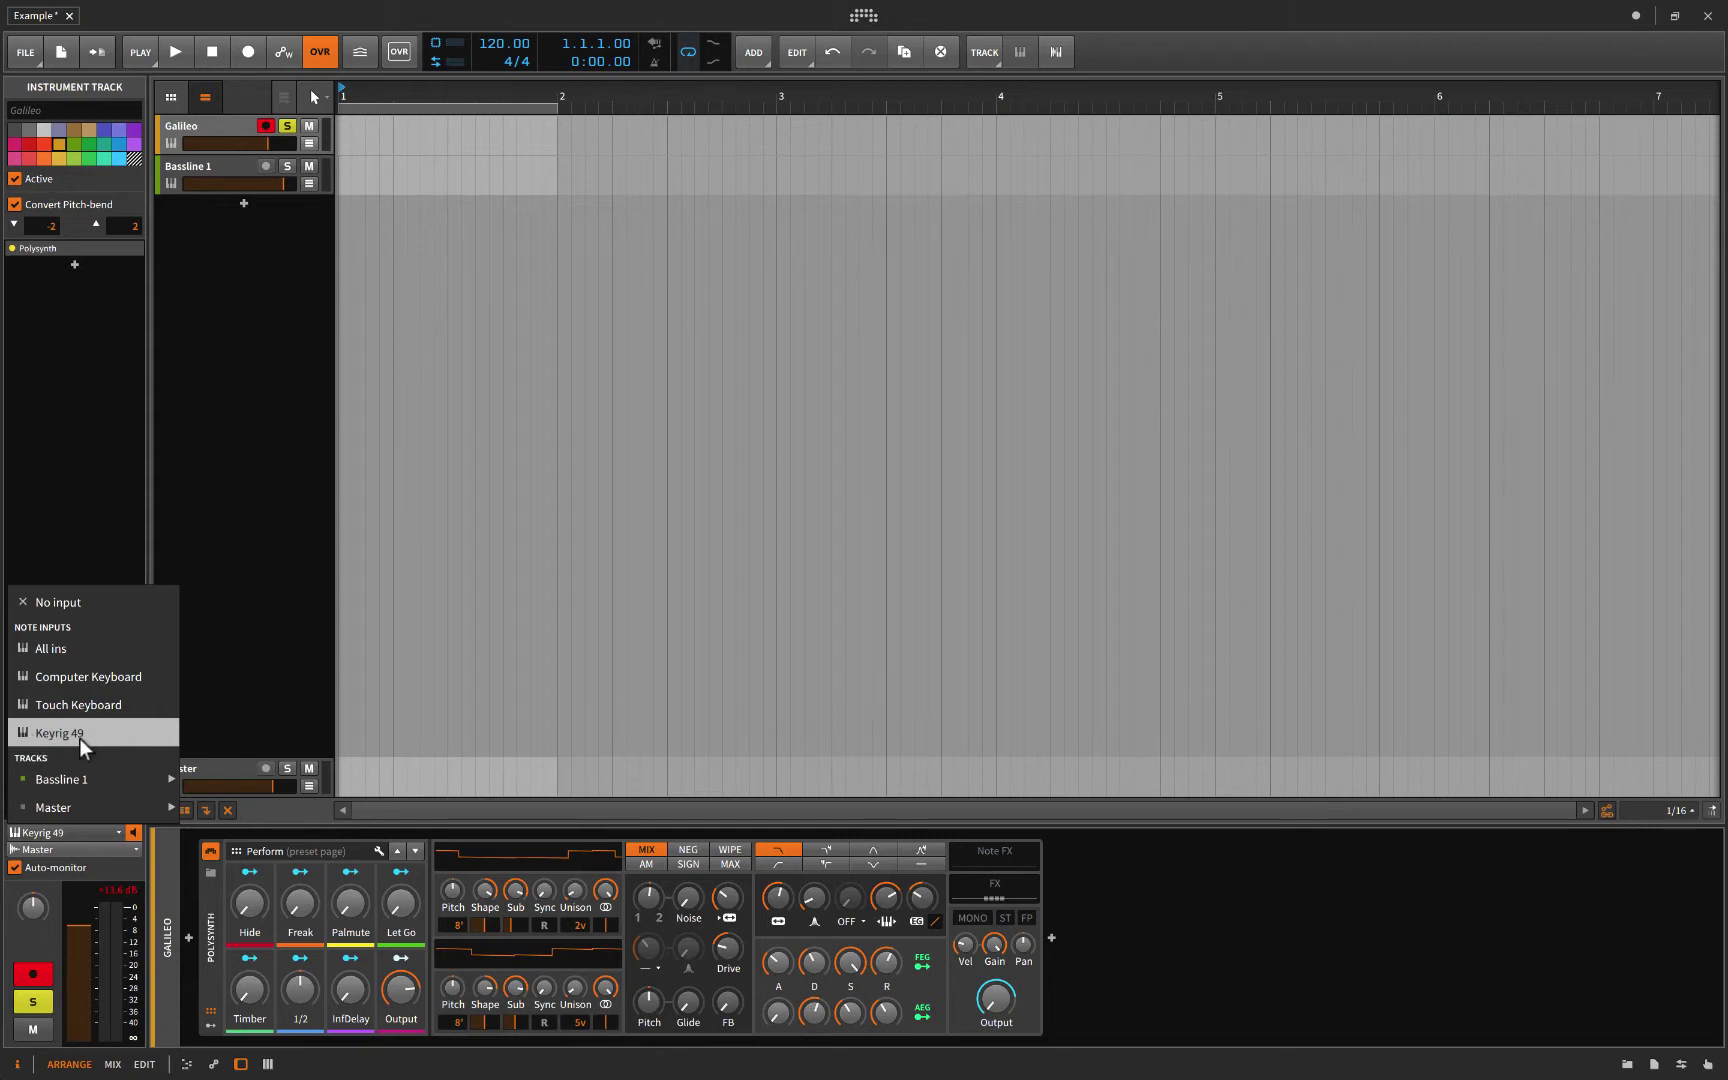
pyautogui.click(243, 487)
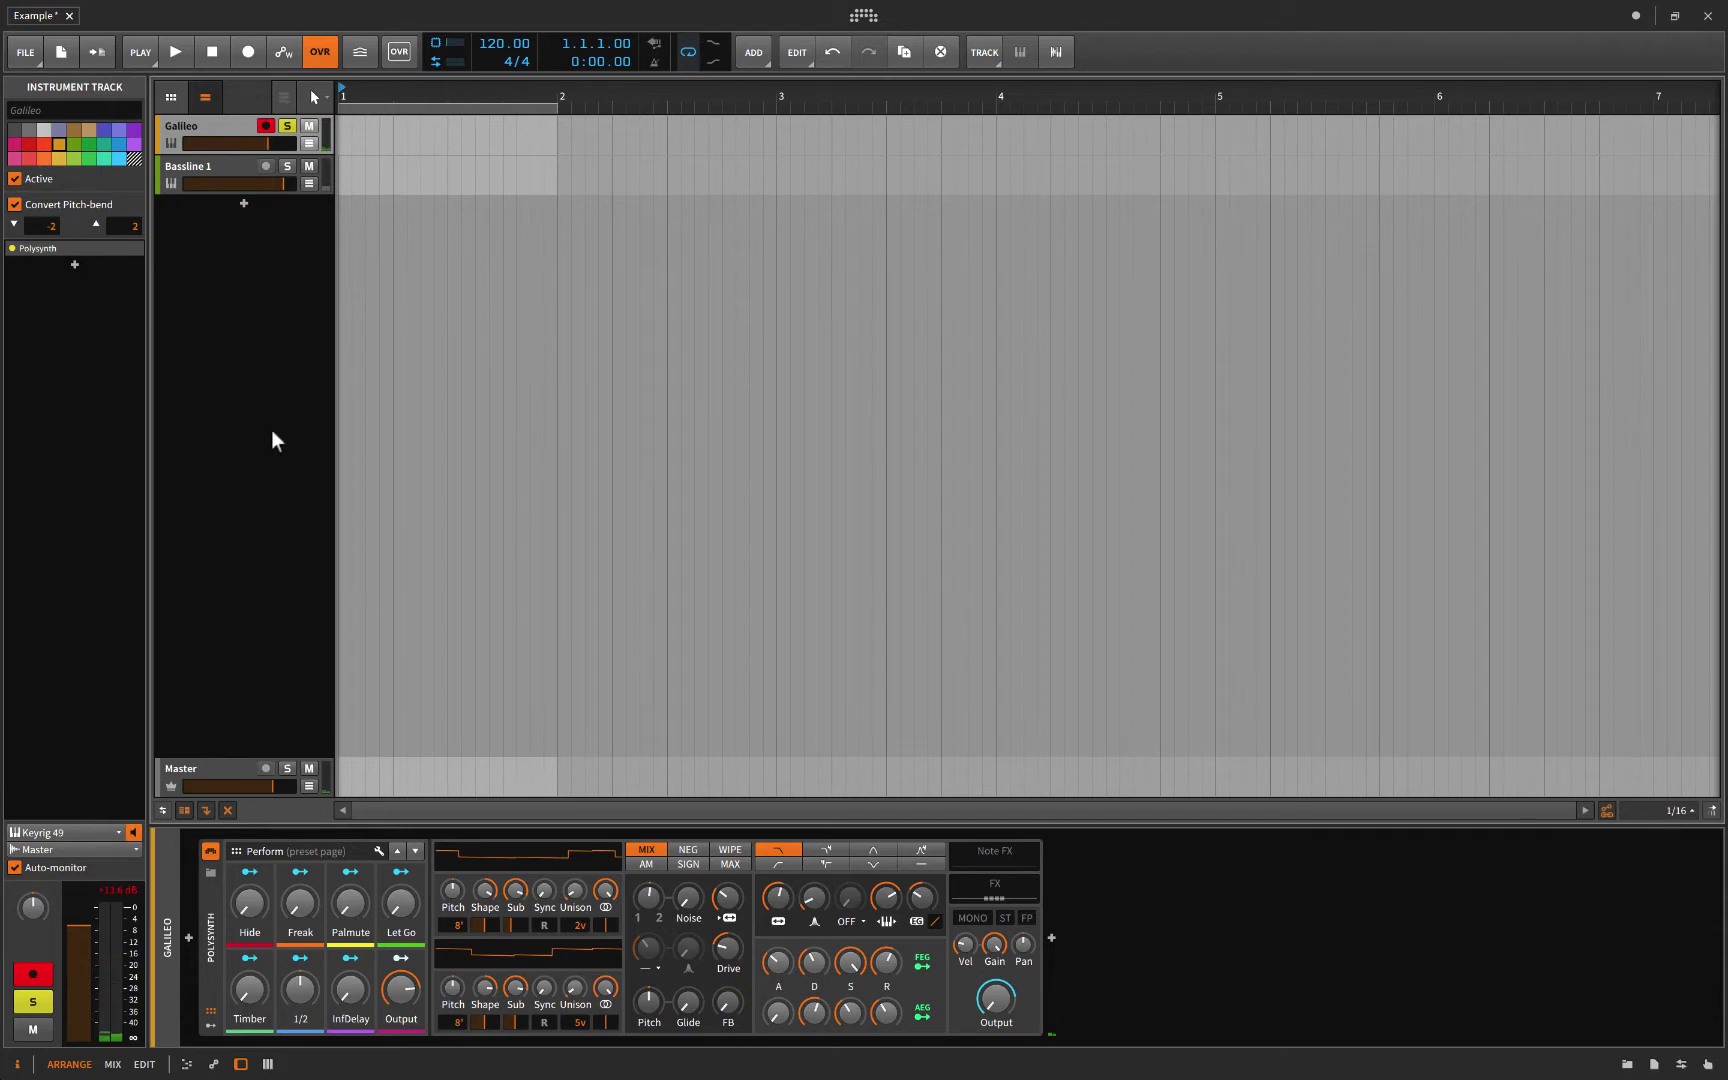
# Solo the Bassline 1 track and choose the Galileo track as the source of its Note Receiver
pyautogui.click(186, 170)
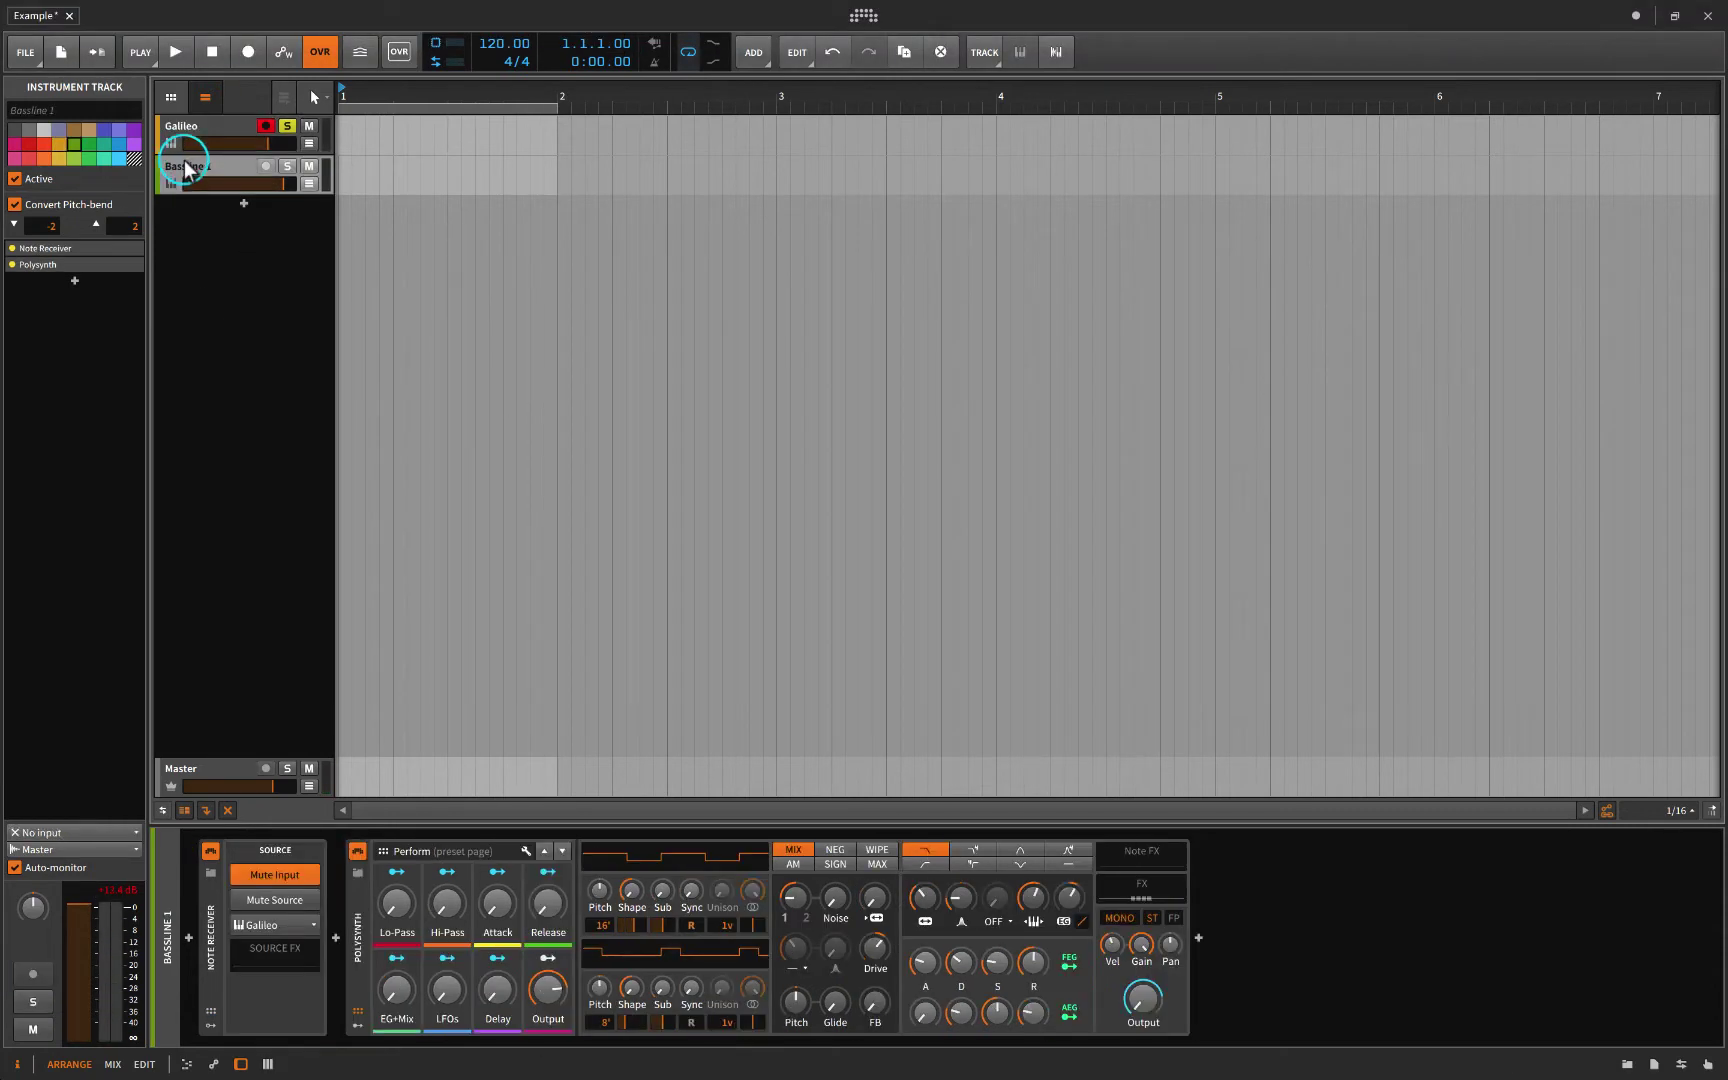
pyautogui.click(287, 166)
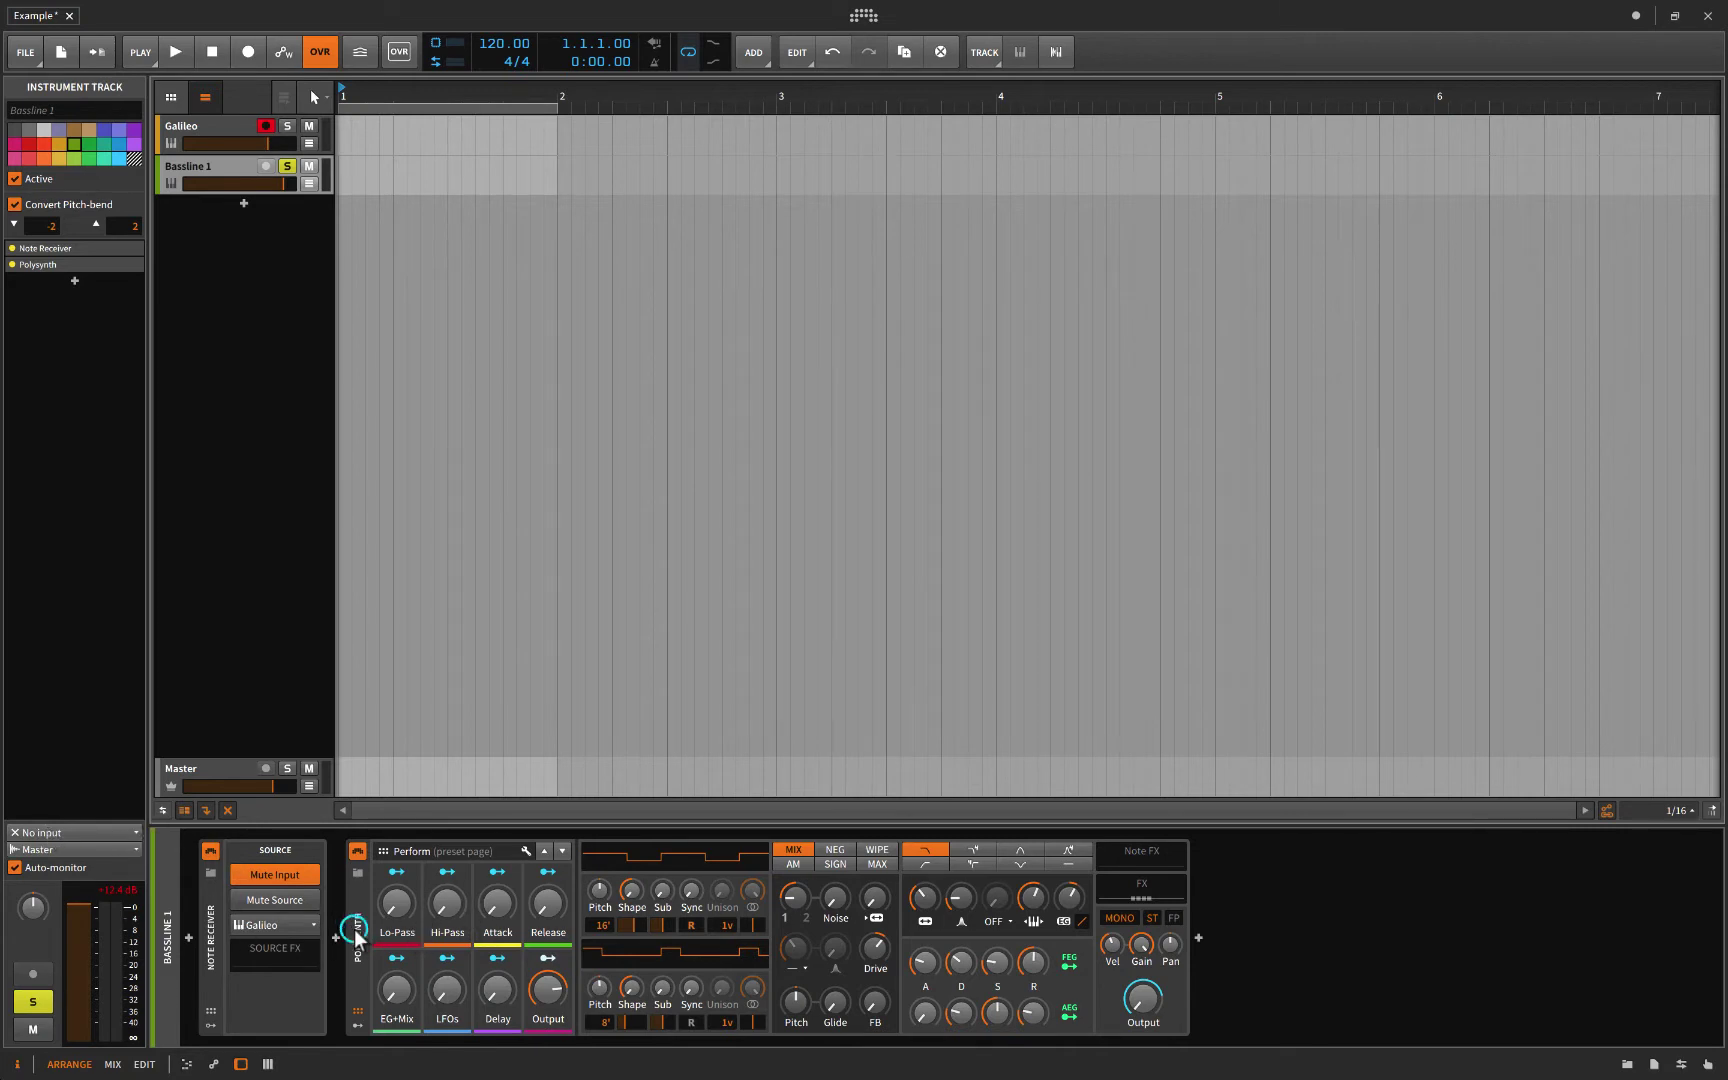
pyautogui.click(369, 975)
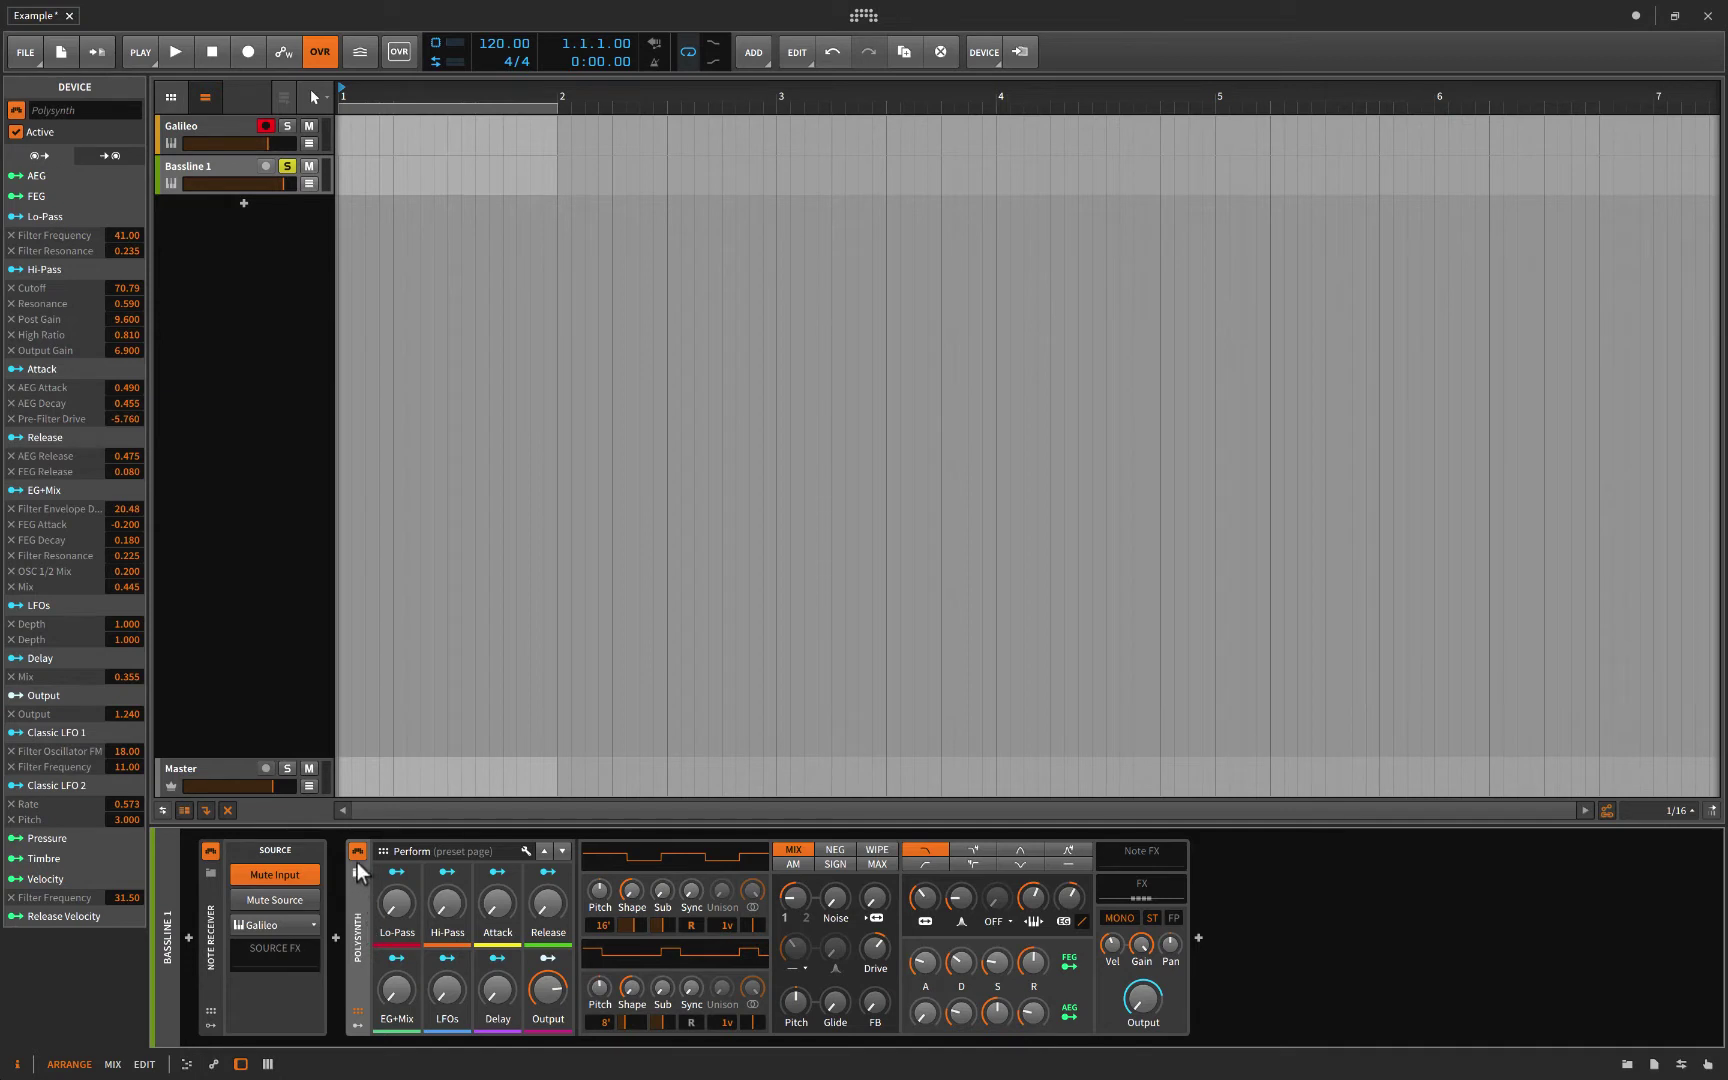
pyautogui.click(208, 934)
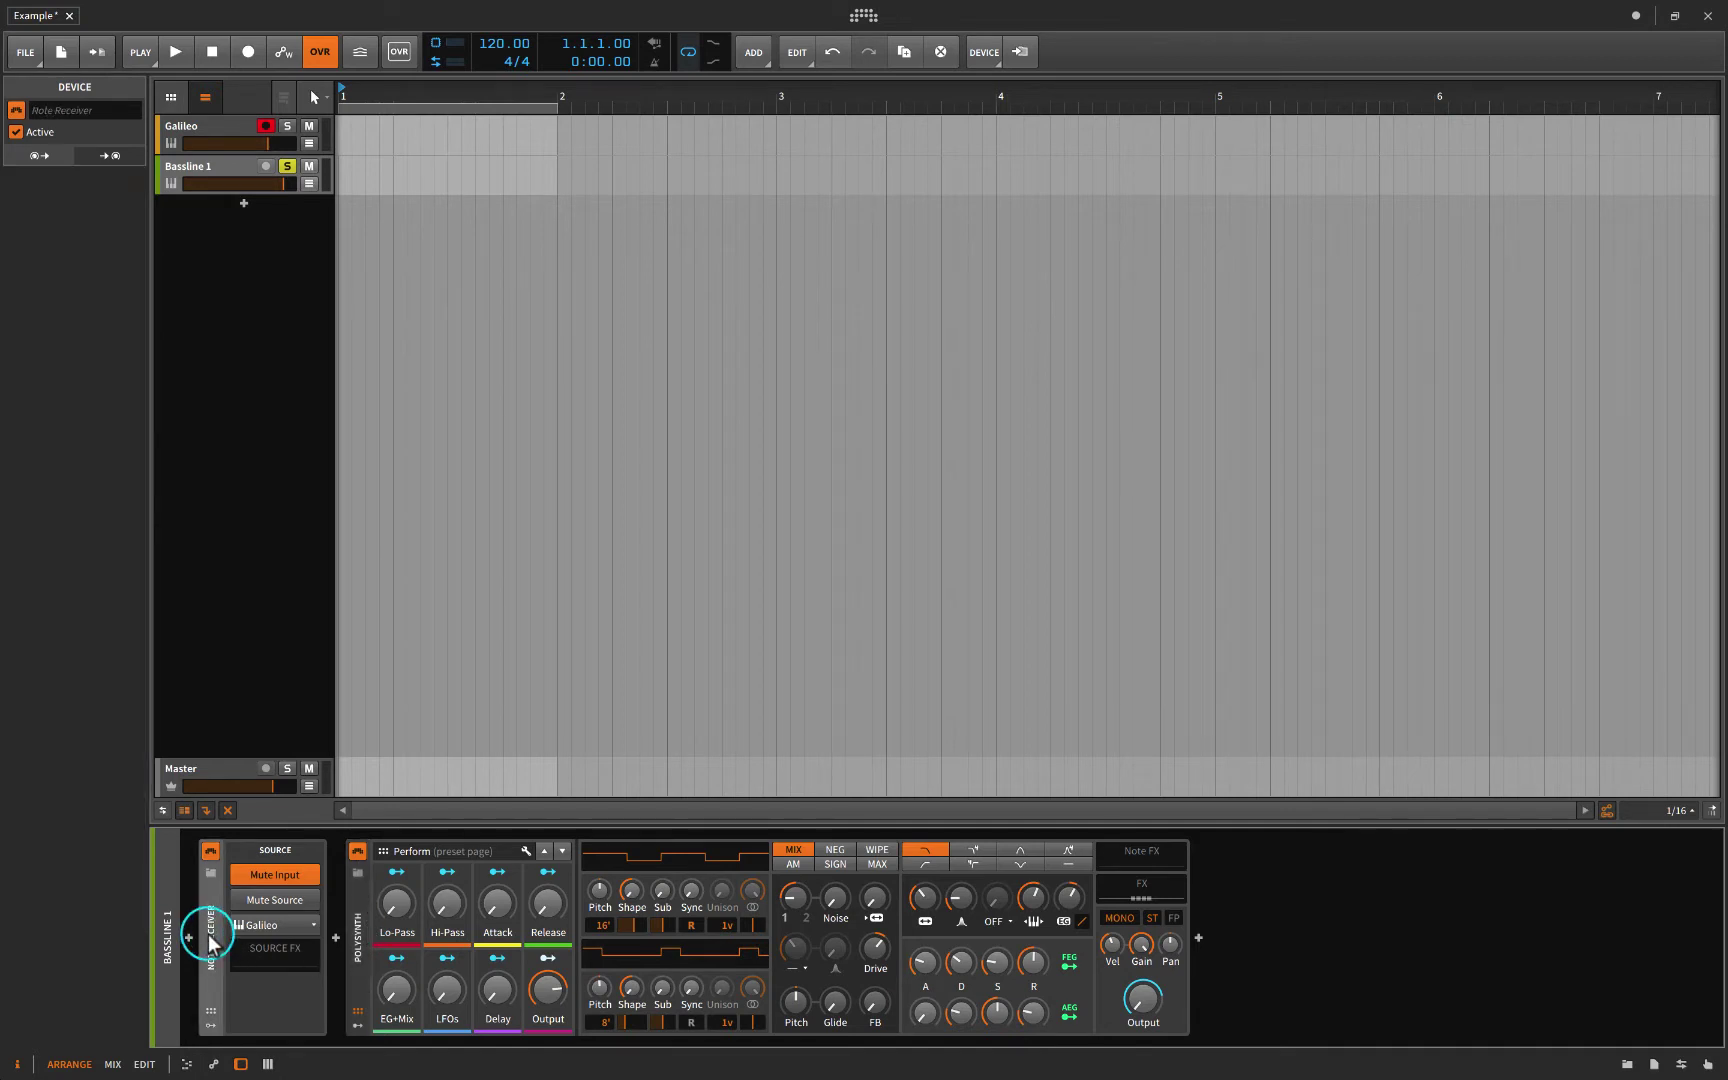
pyautogui.click(268, 928)
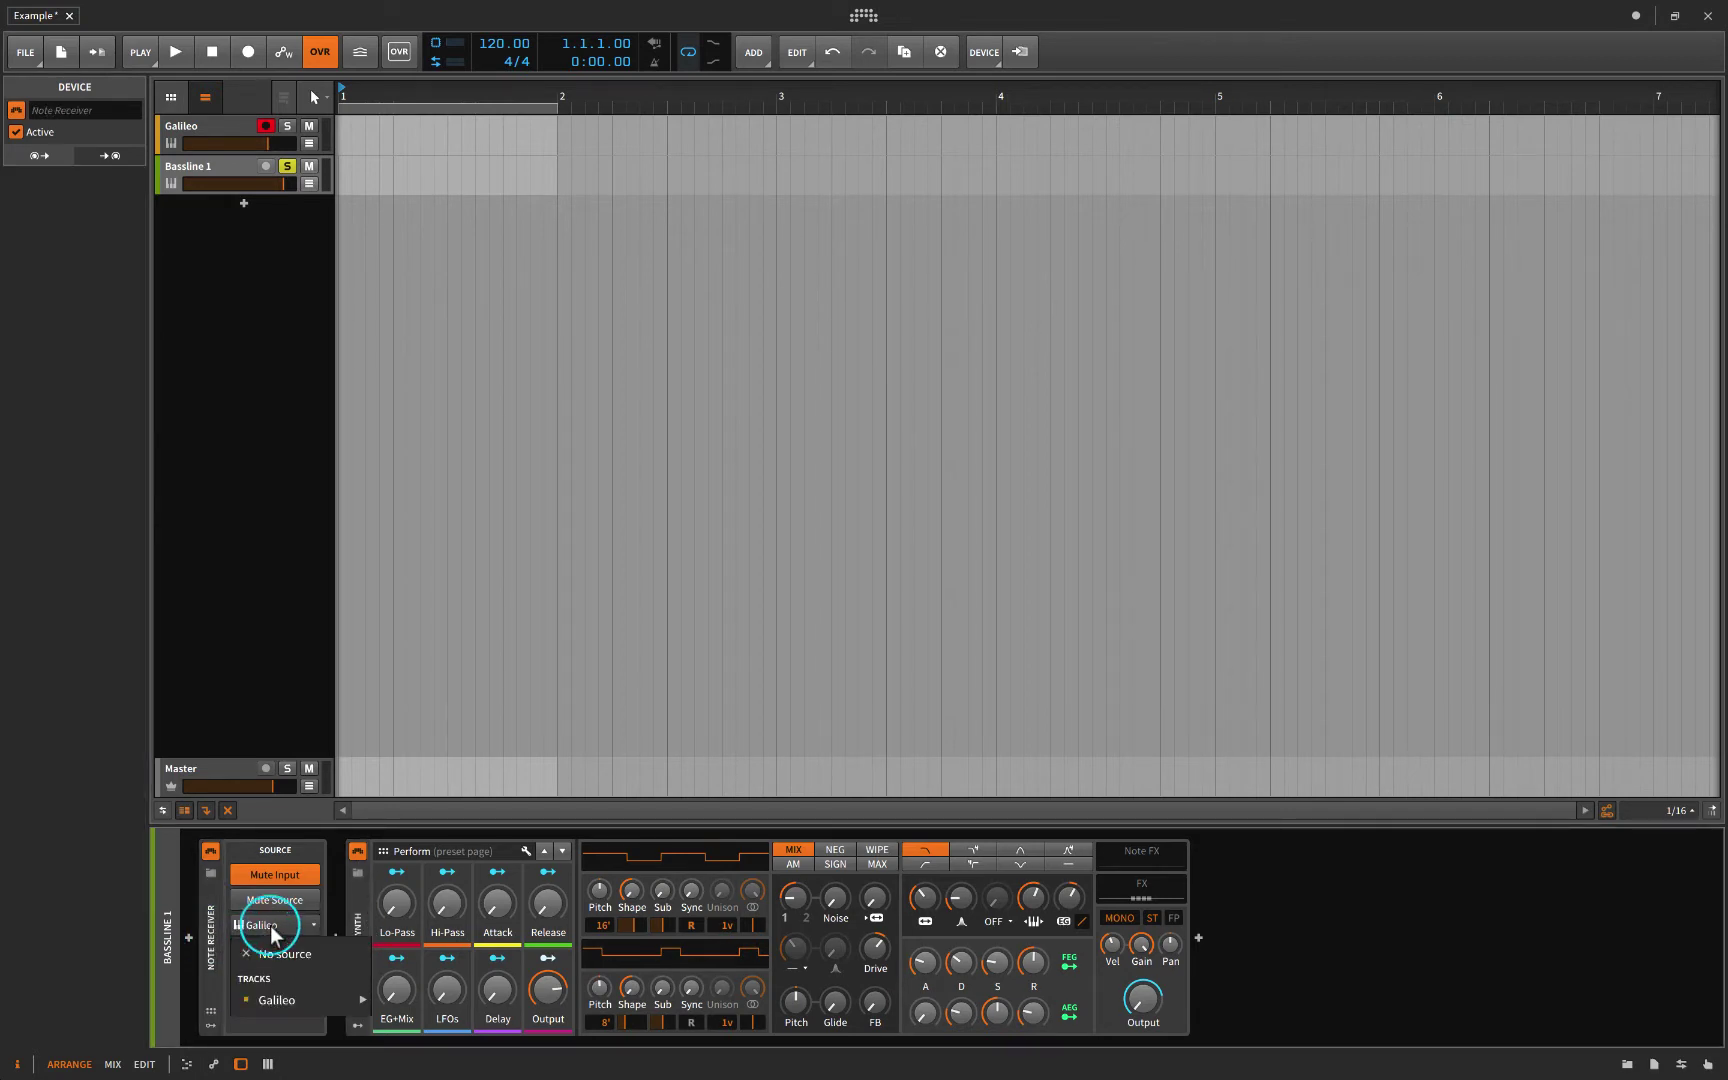
pyautogui.moveTo(306, 996)
pyautogui.click(410, 1000)
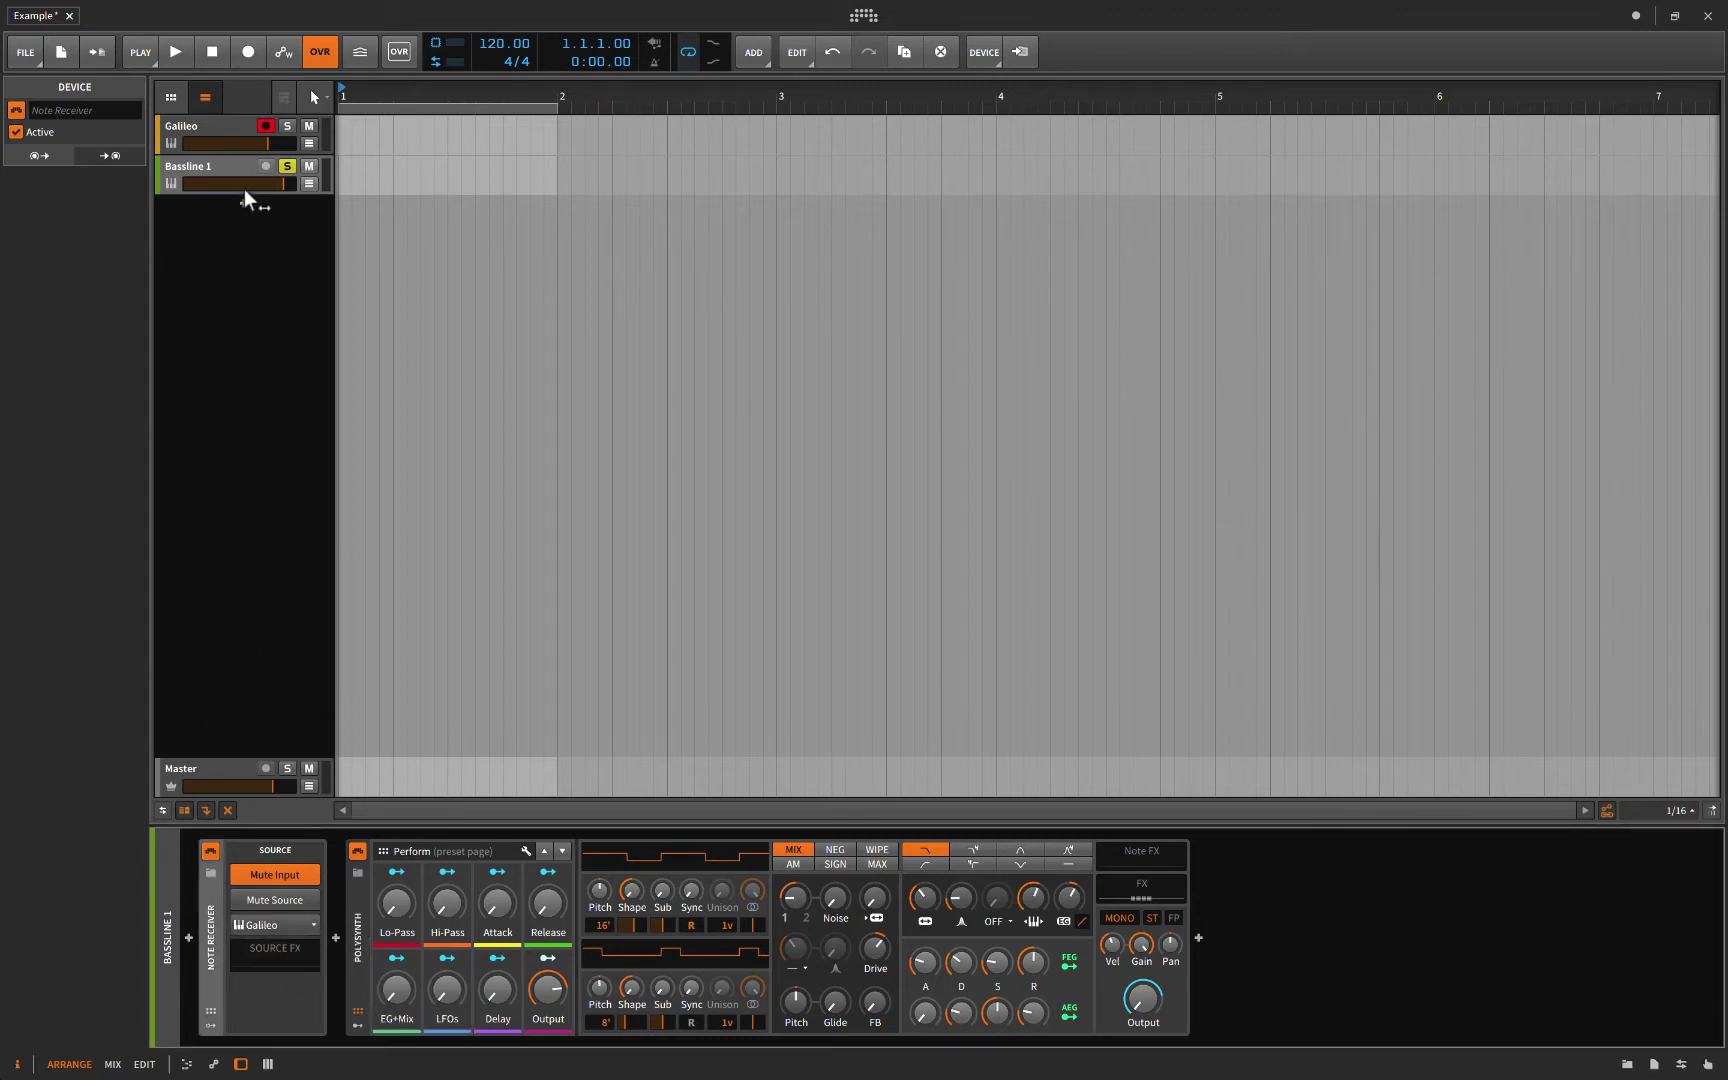
# Compare the device chains of Galileo and Bassline 1 and audition each track in solo, leaving both unsoloed
pyautogui.click(205, 126)
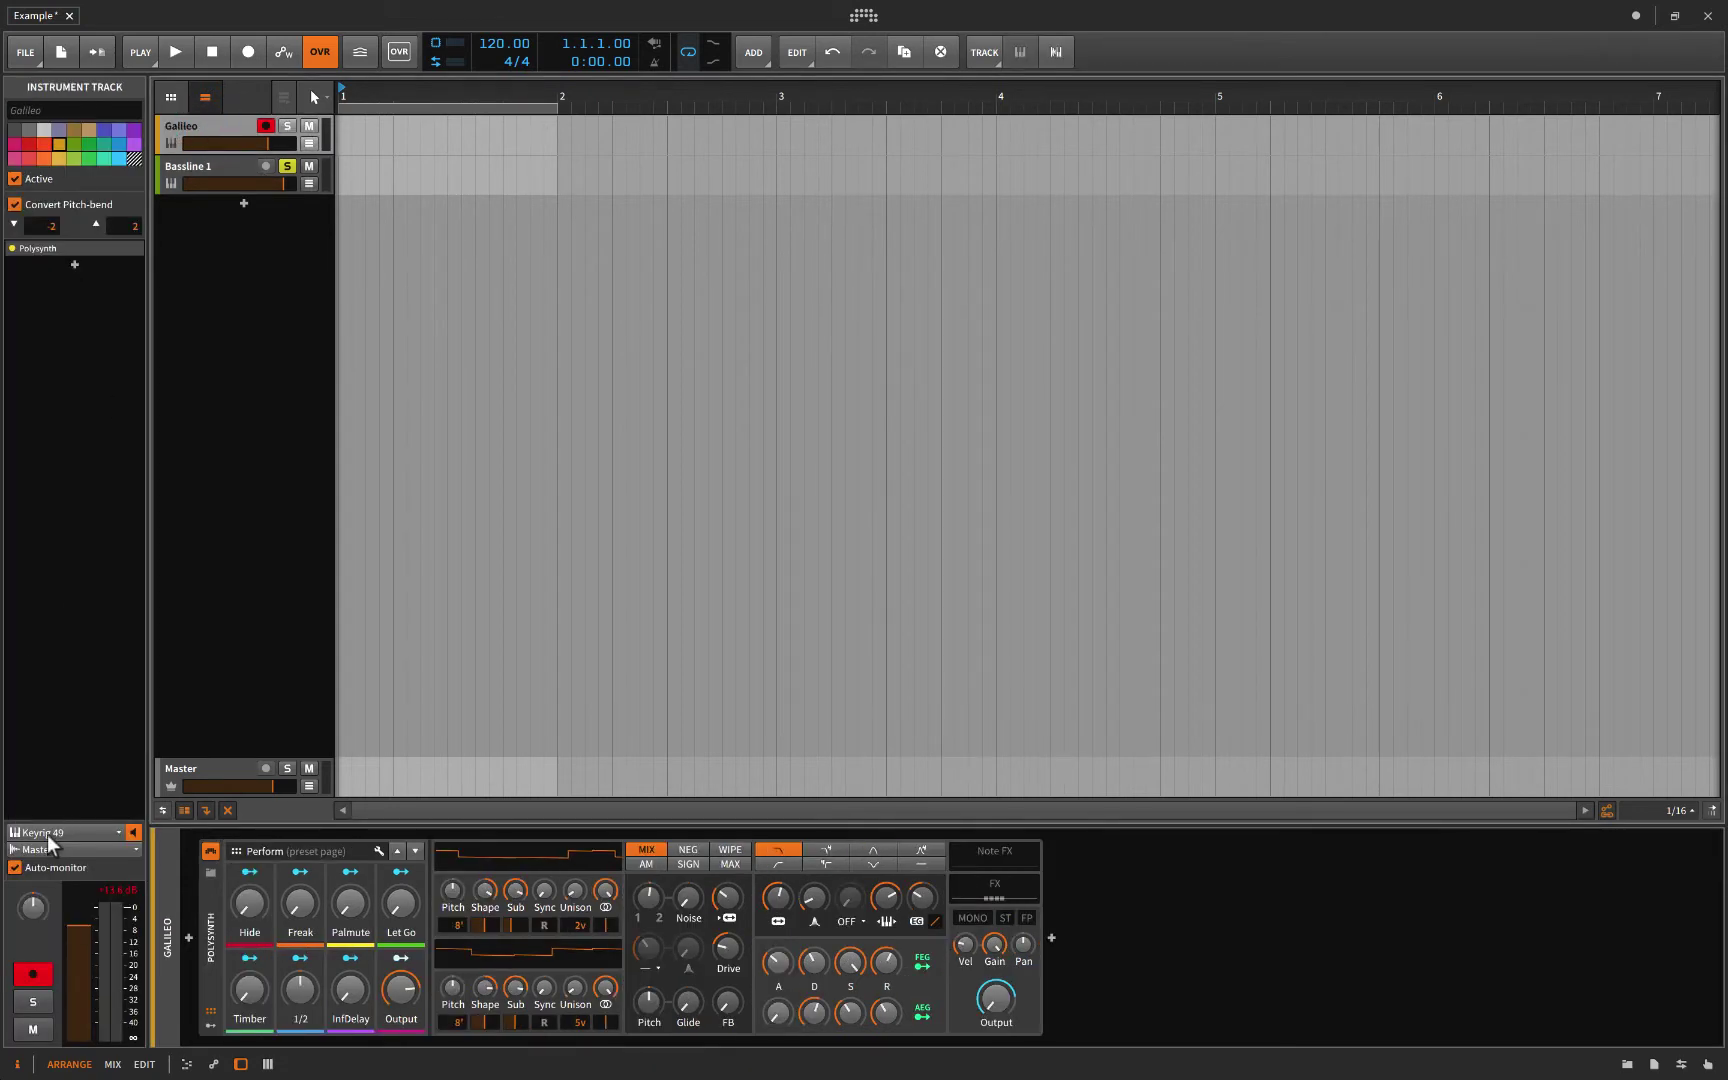
pyautogui.click(237, 176)
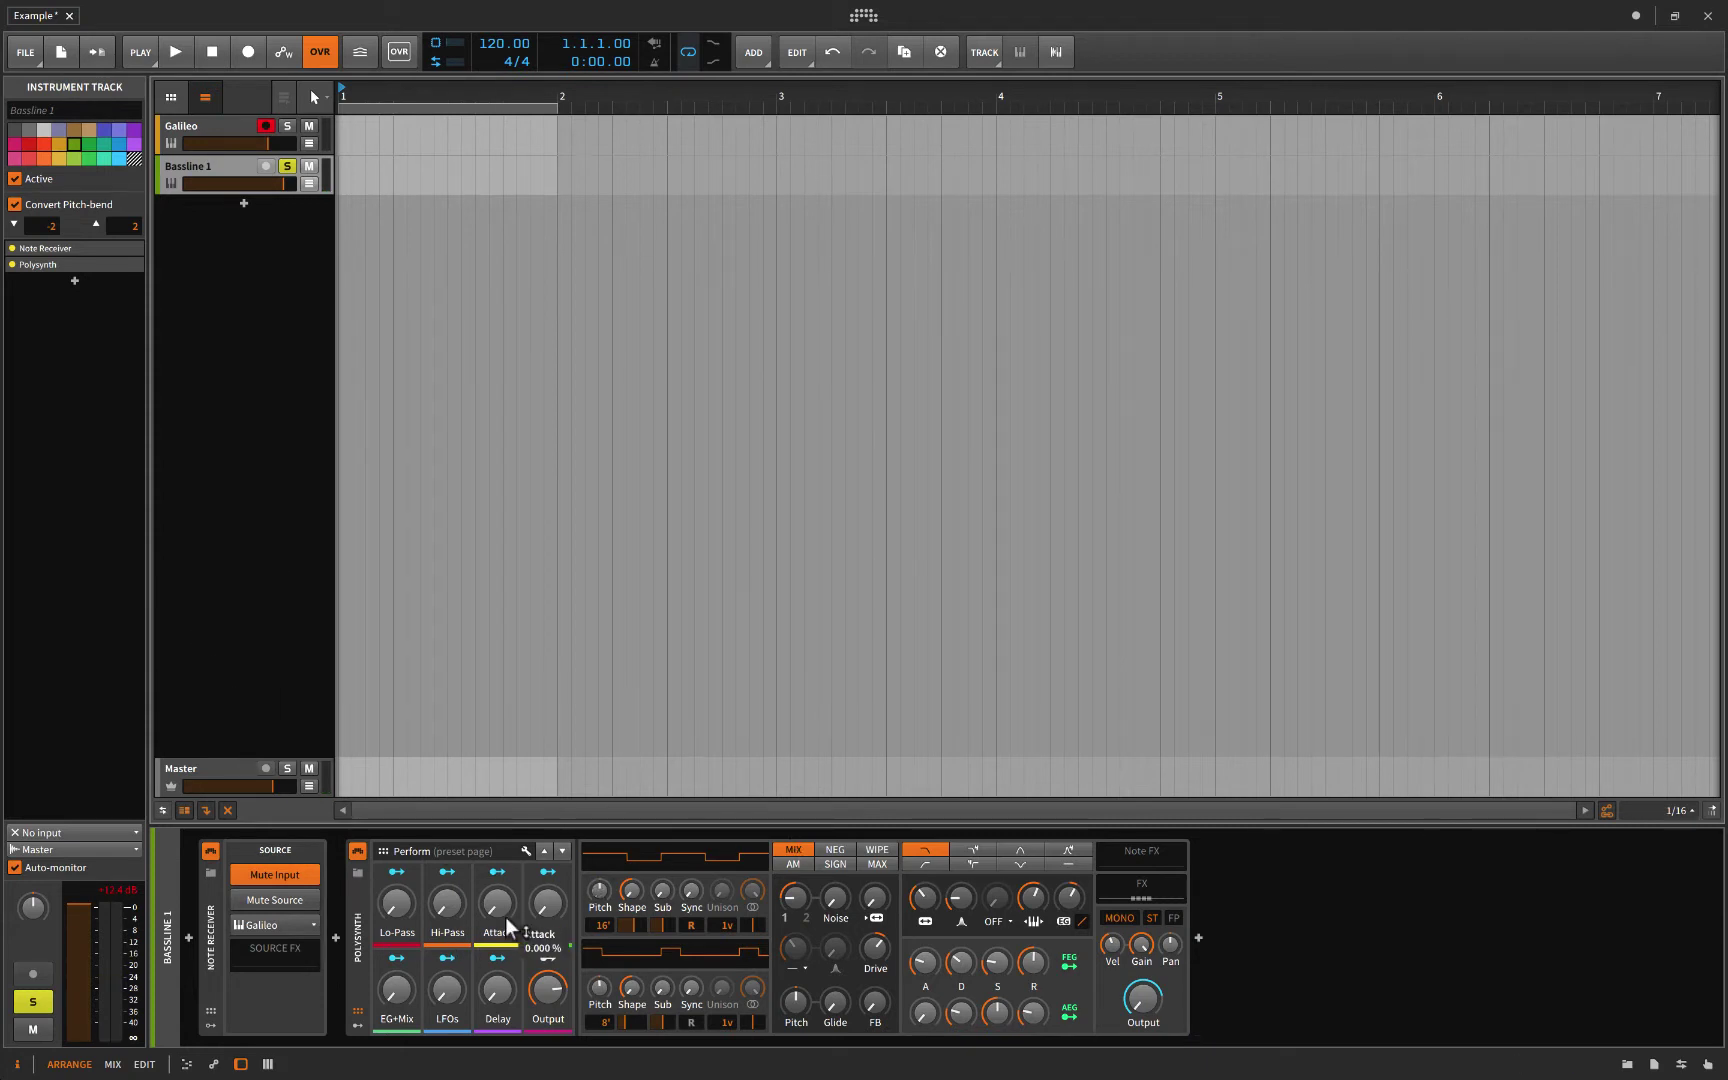
pyautogui.click(287, 166)
pyautogui.click(287, 127)
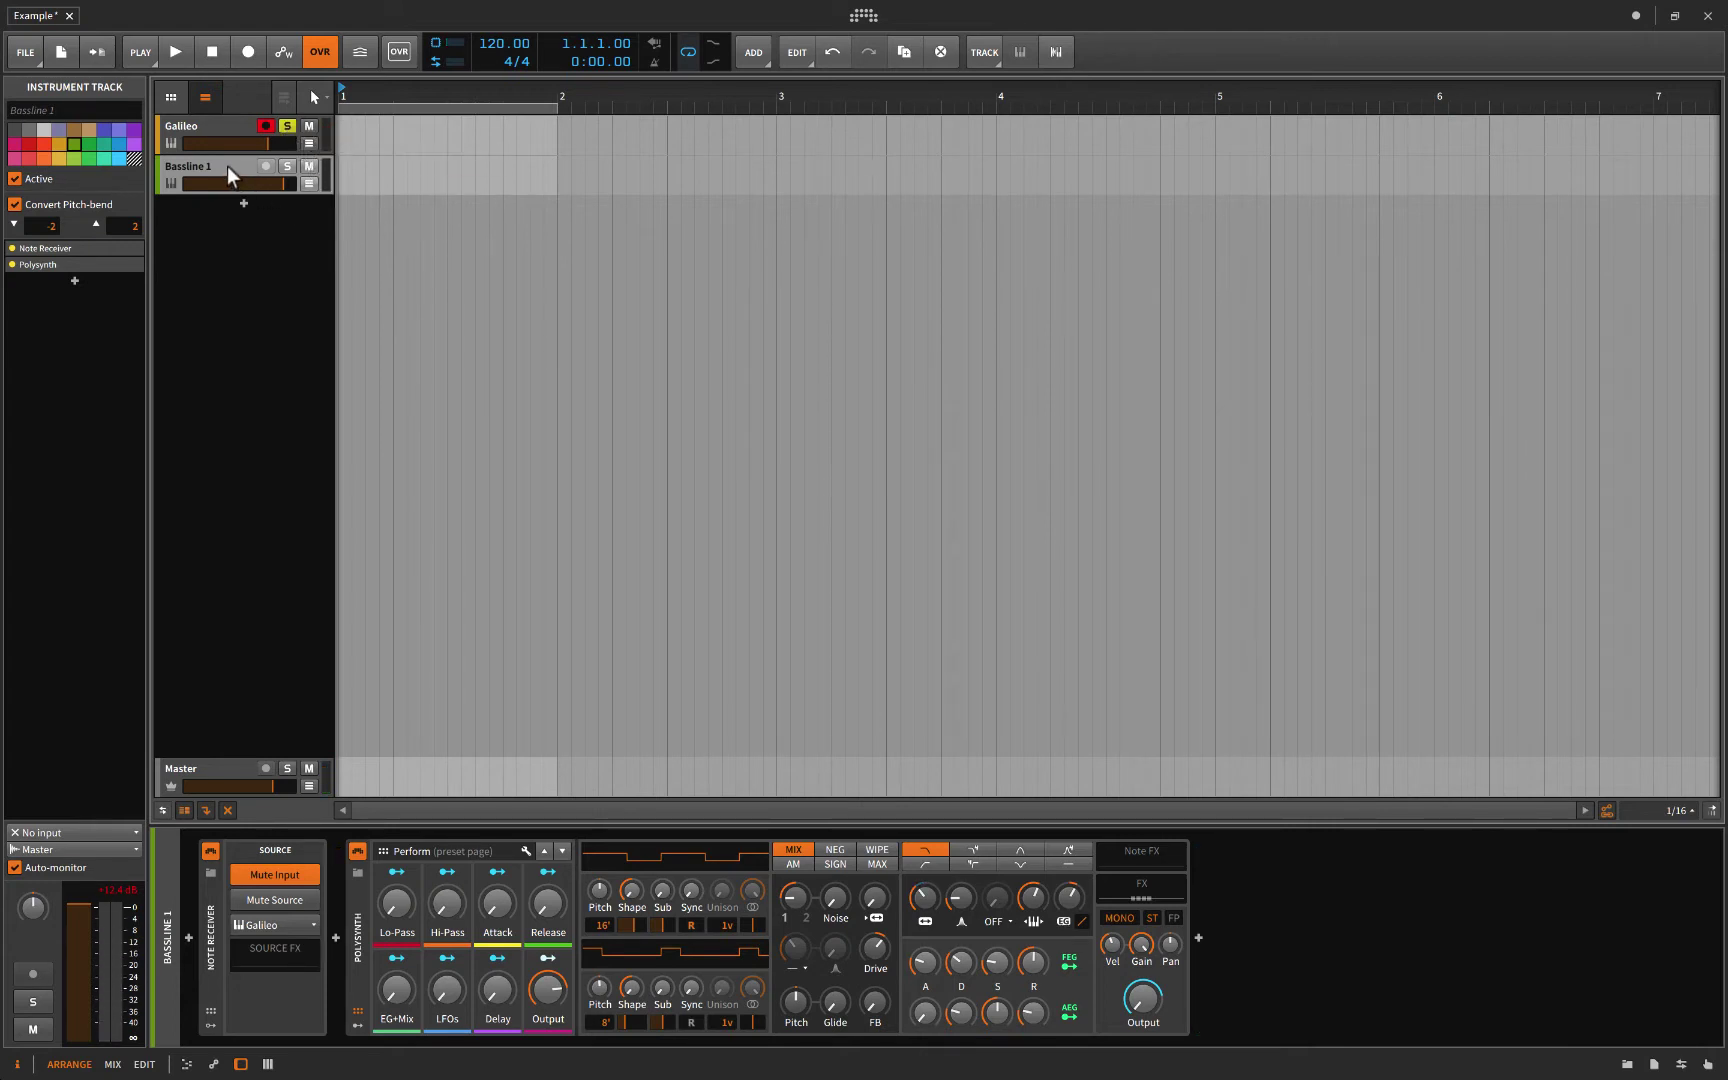
pyautogui.click(289, 166)
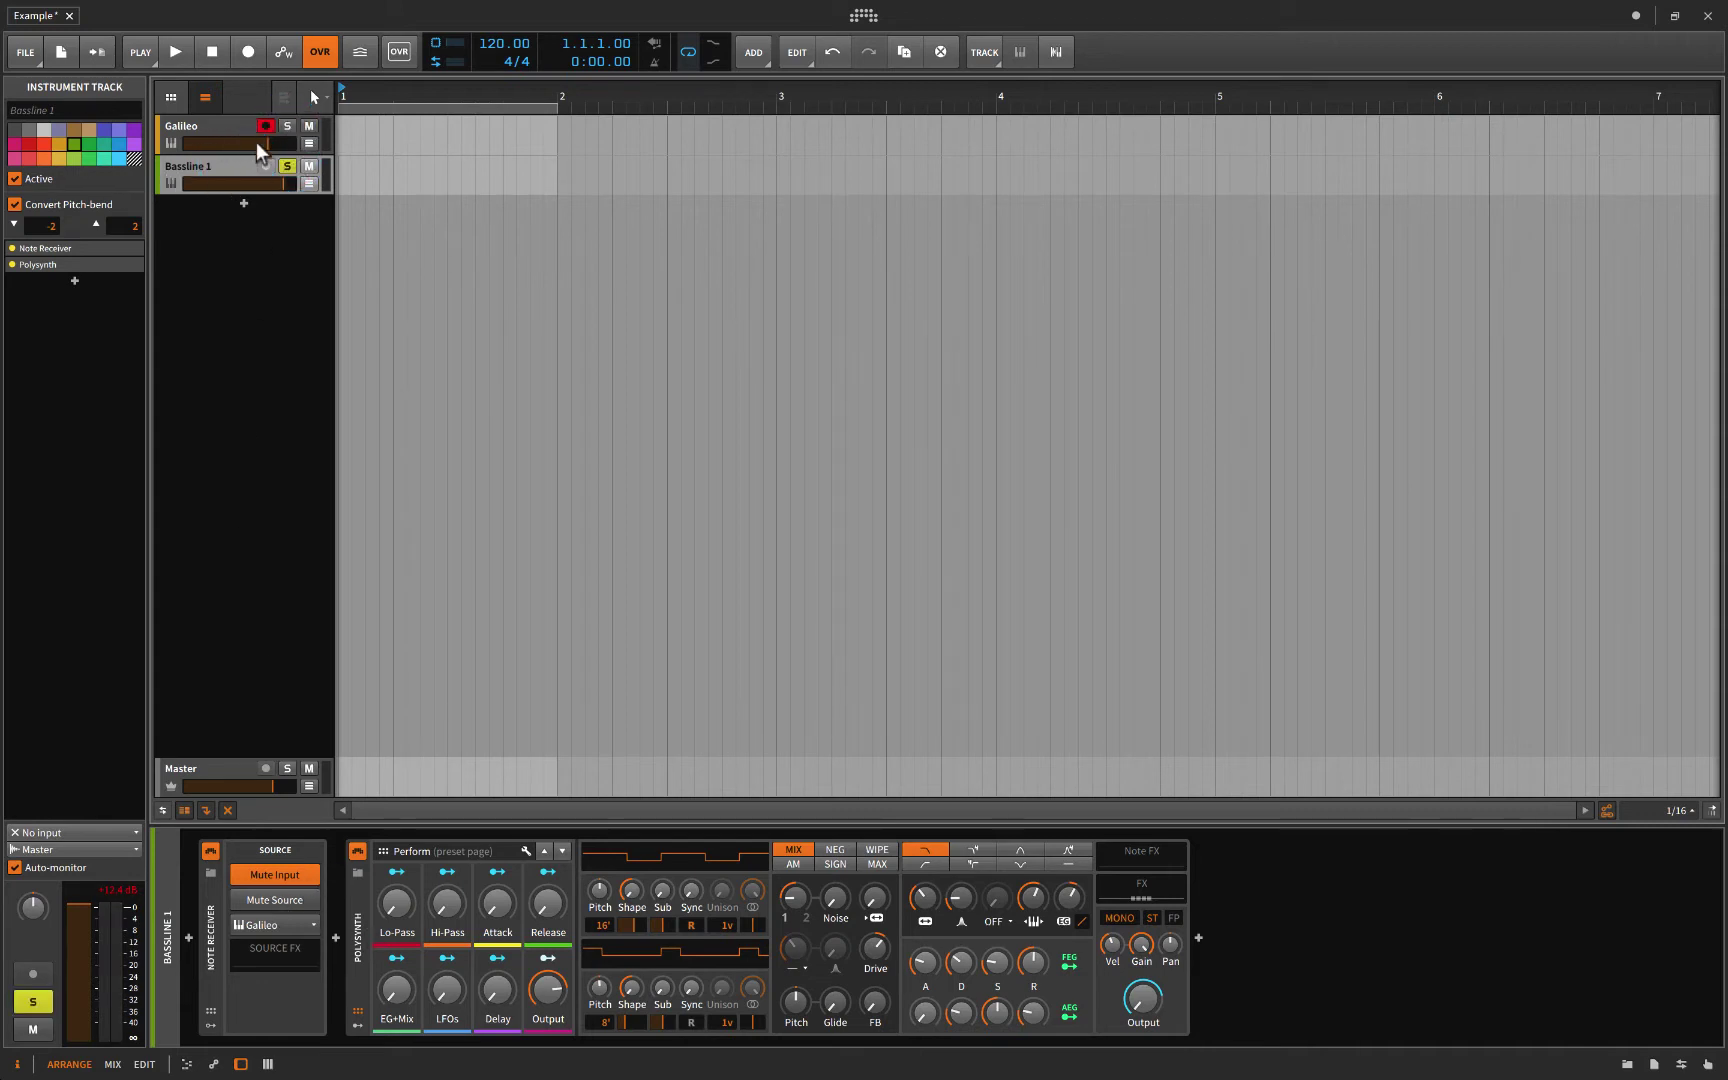
pyautogui.click(284, 166)
pyautogui.click(213, 124)
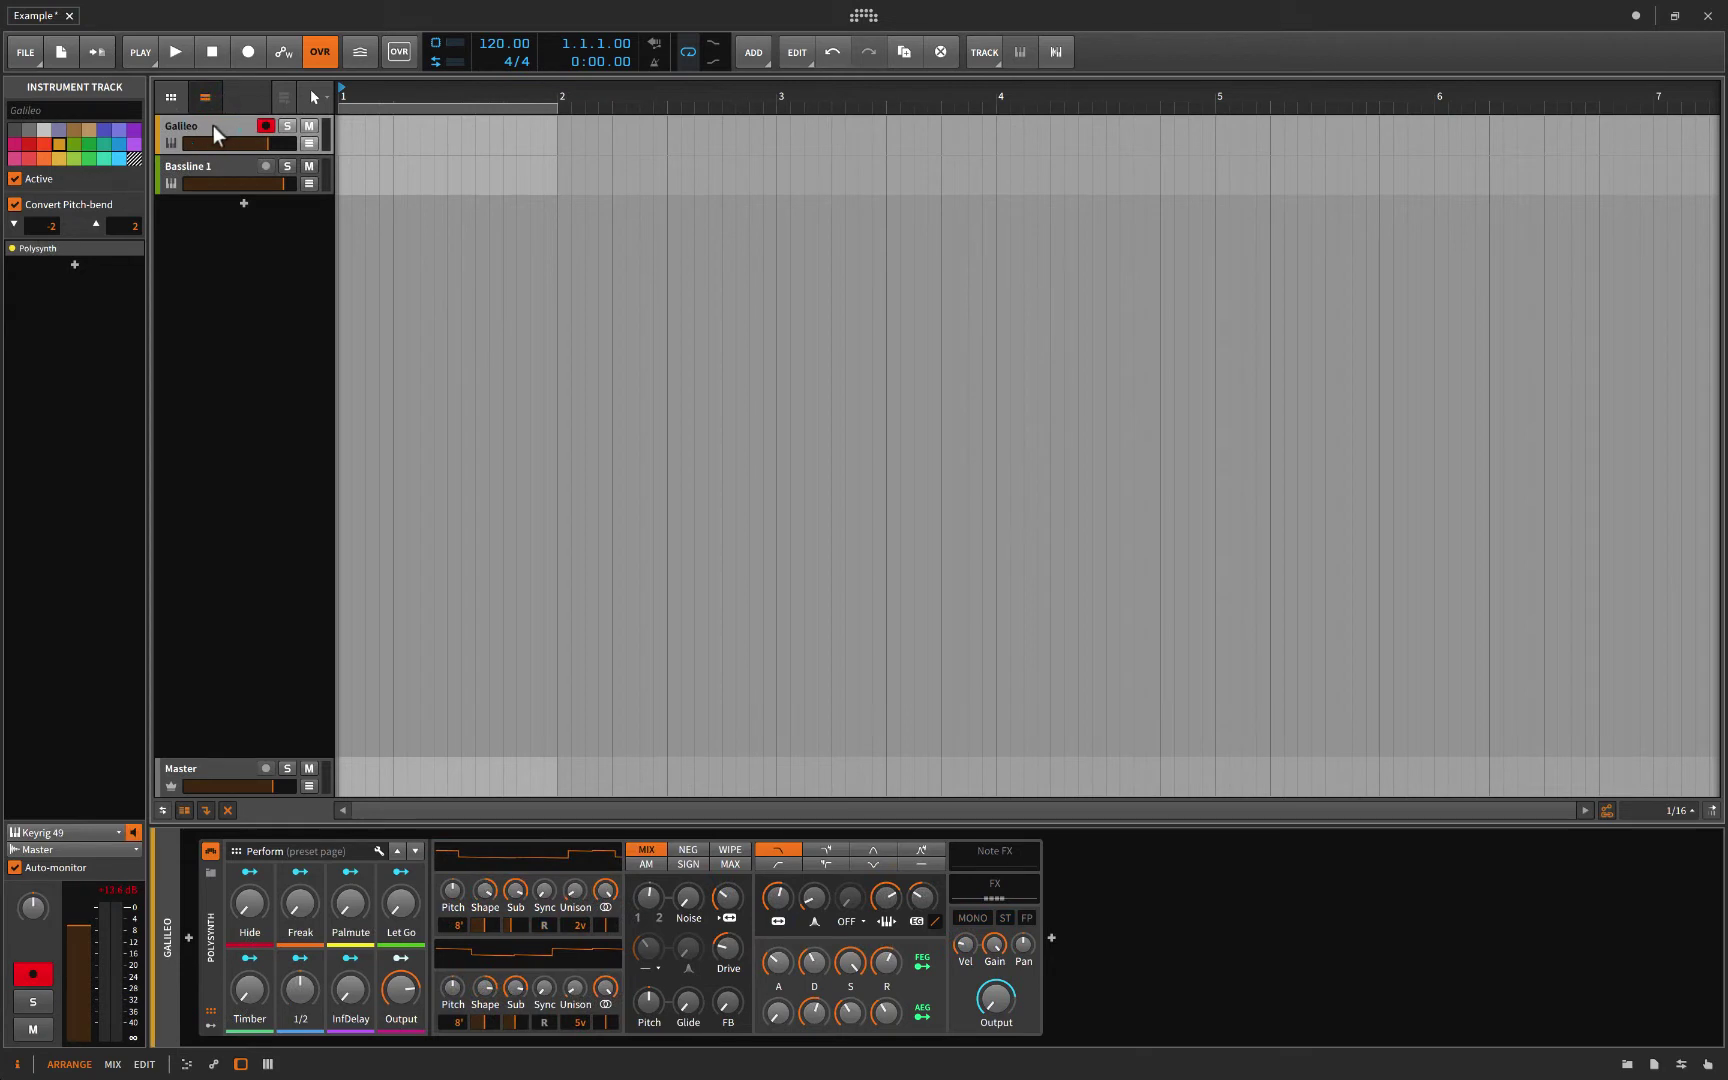
# Solo the Galileo track, insert a Note Pitch Shifter before its Polysynth and set the shift to Oct +1
pyautogui.click(286, 127)
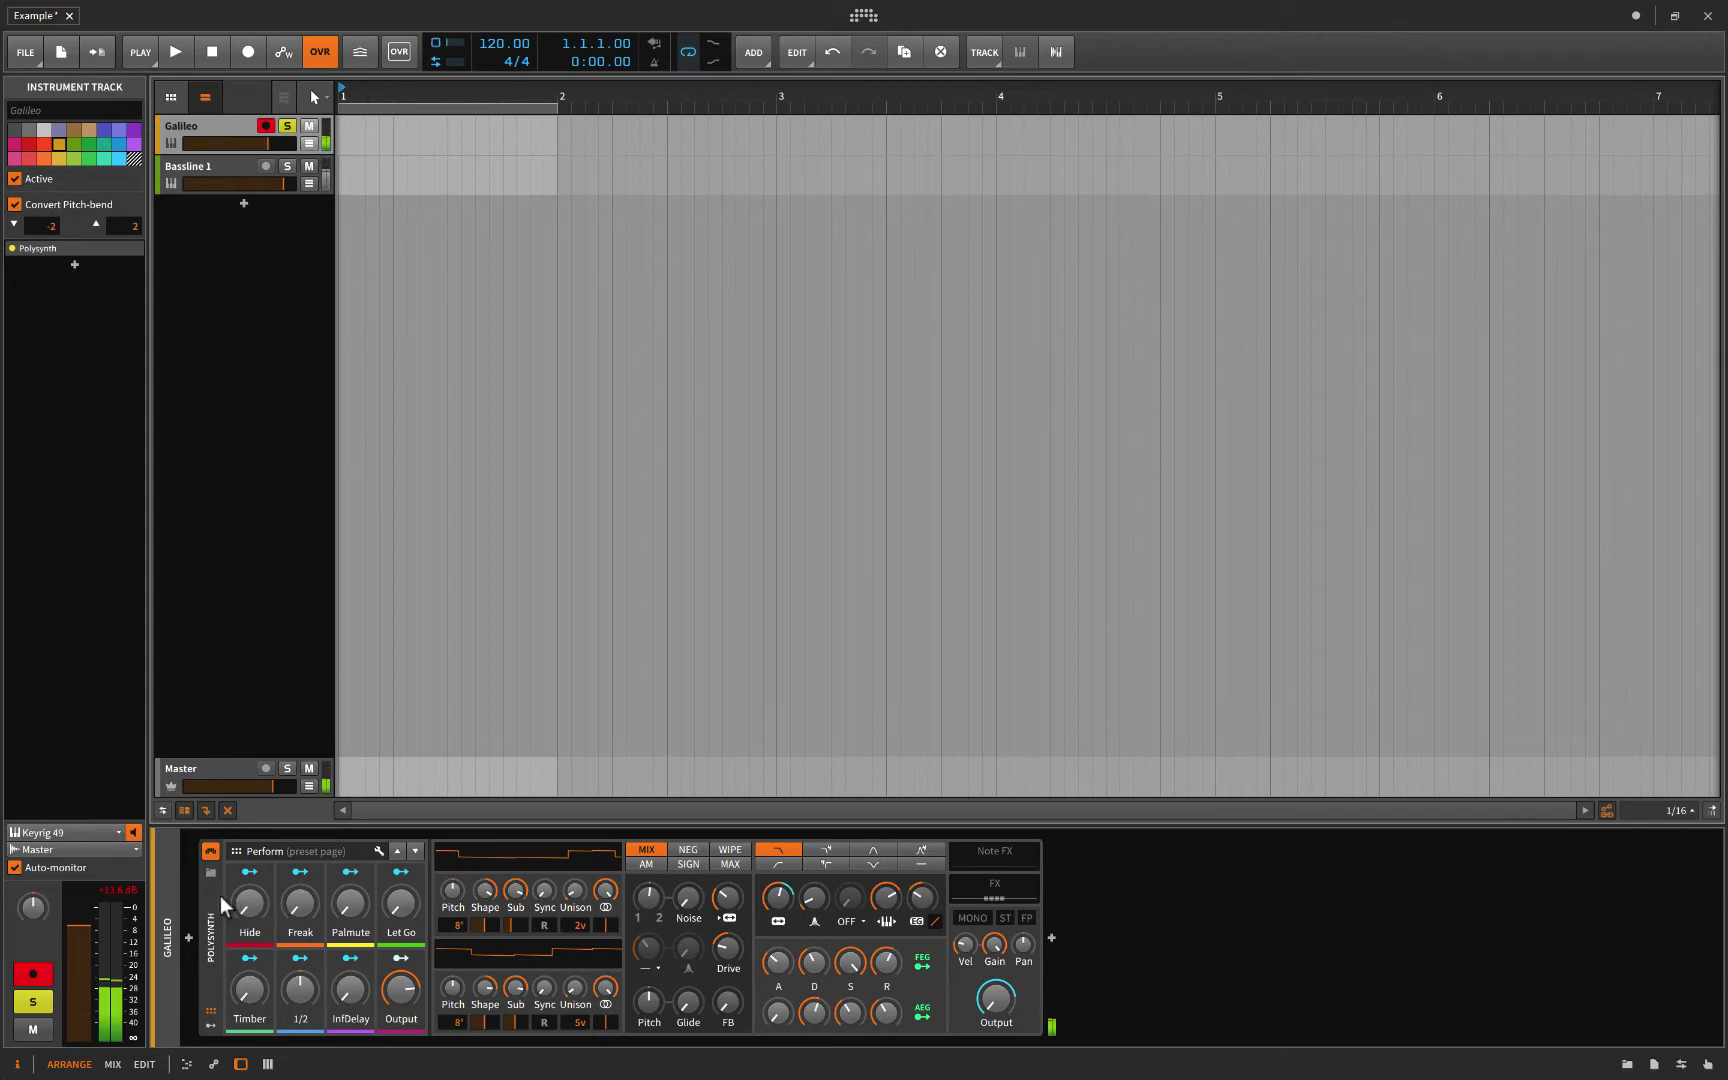
pyautogui.click(189, 937)
pyautogui.click(483, 293)
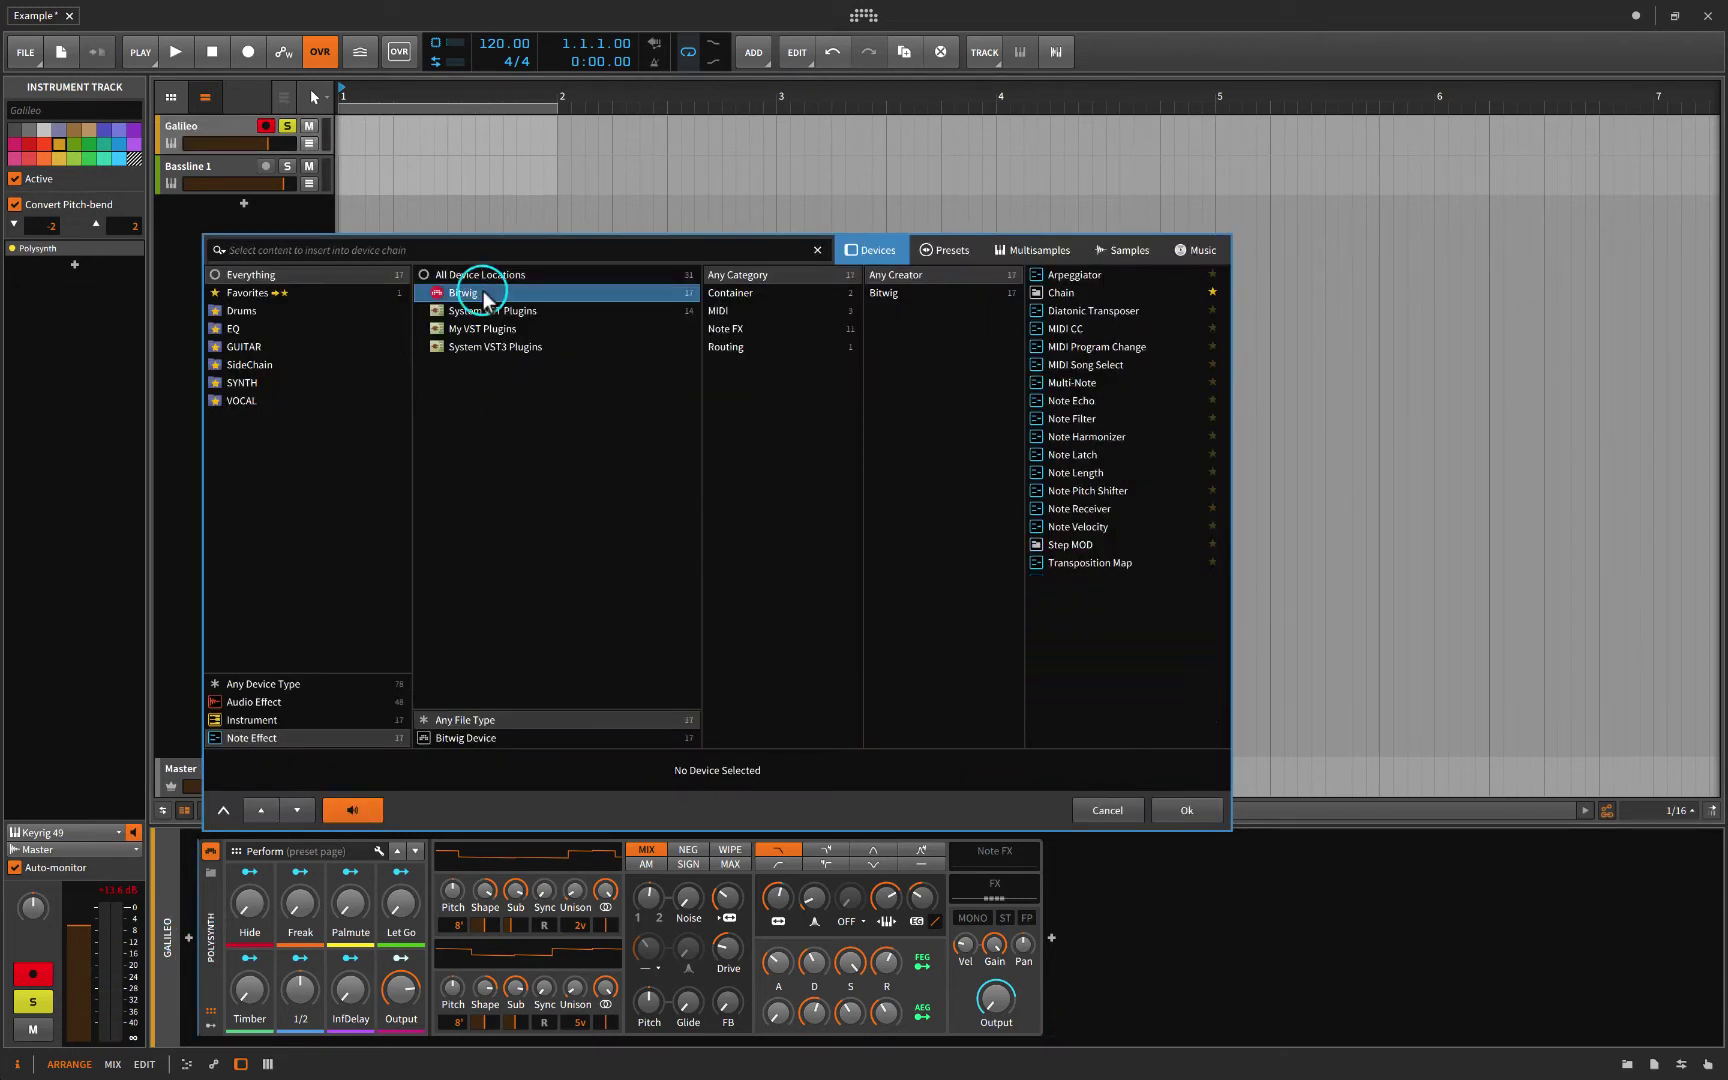
pyautogui.click(285, 684)
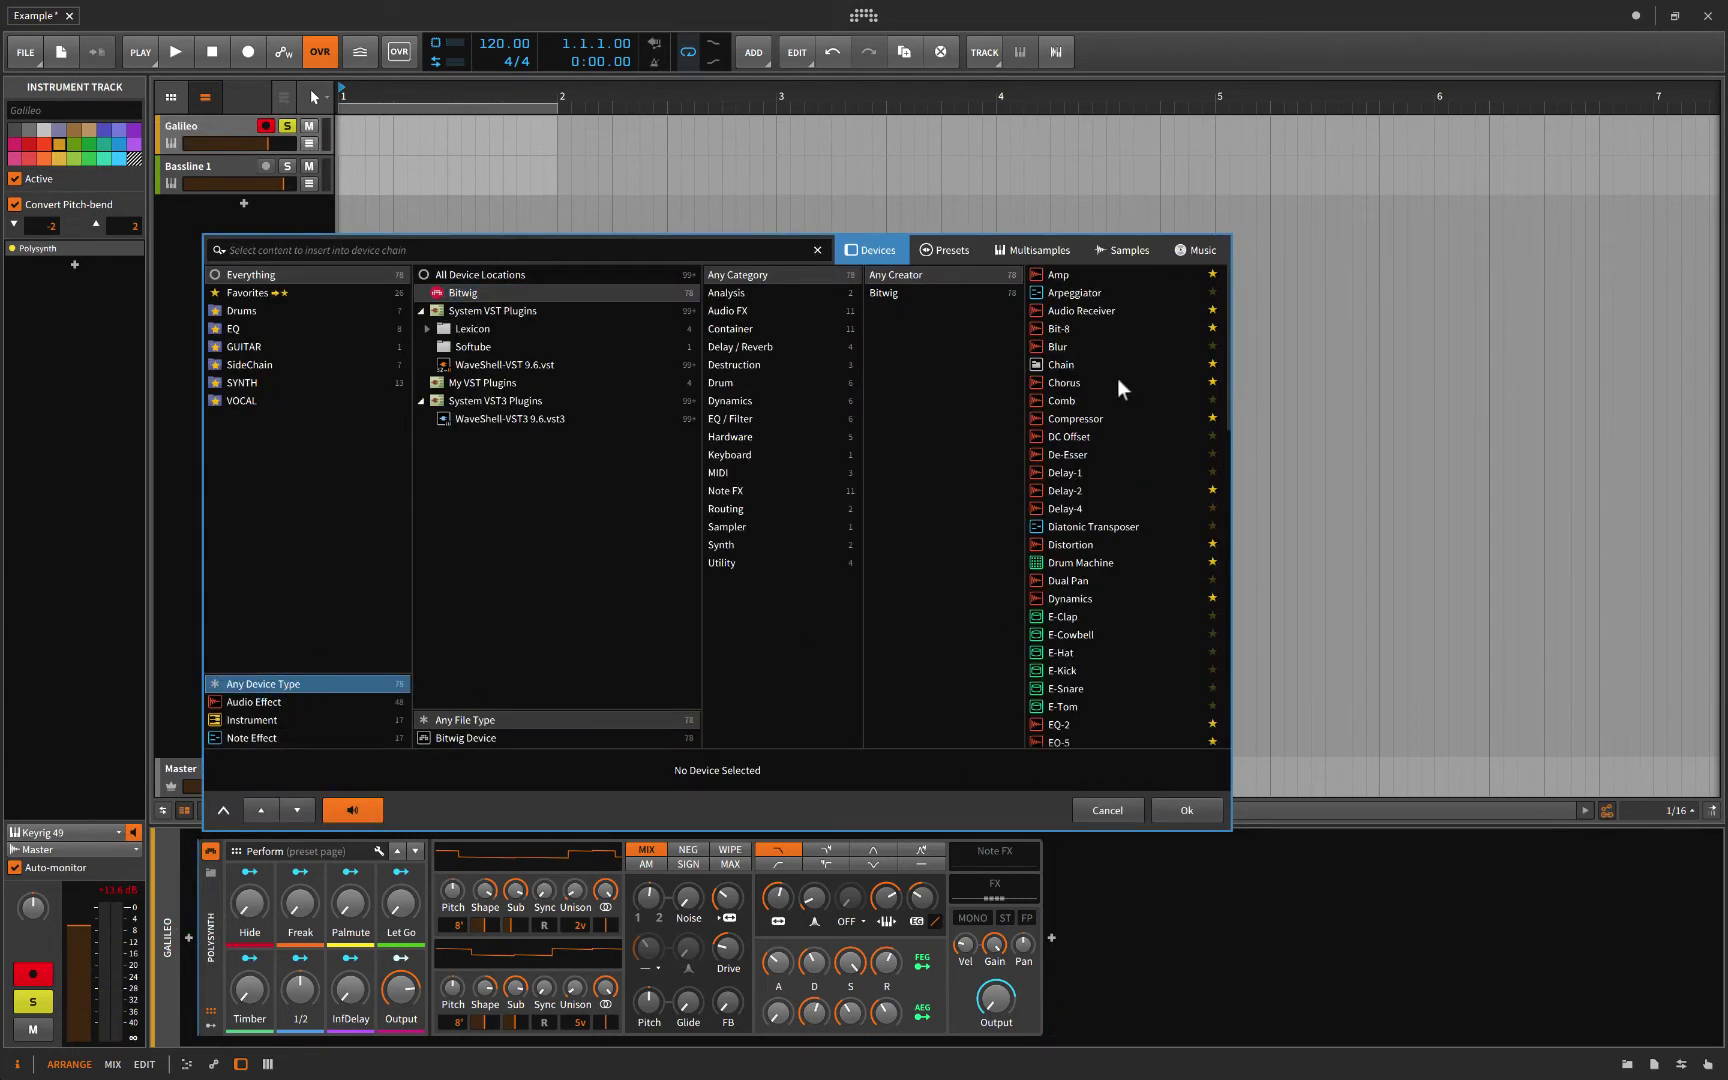
pyautogui.scroll(-8, 1066, 645)
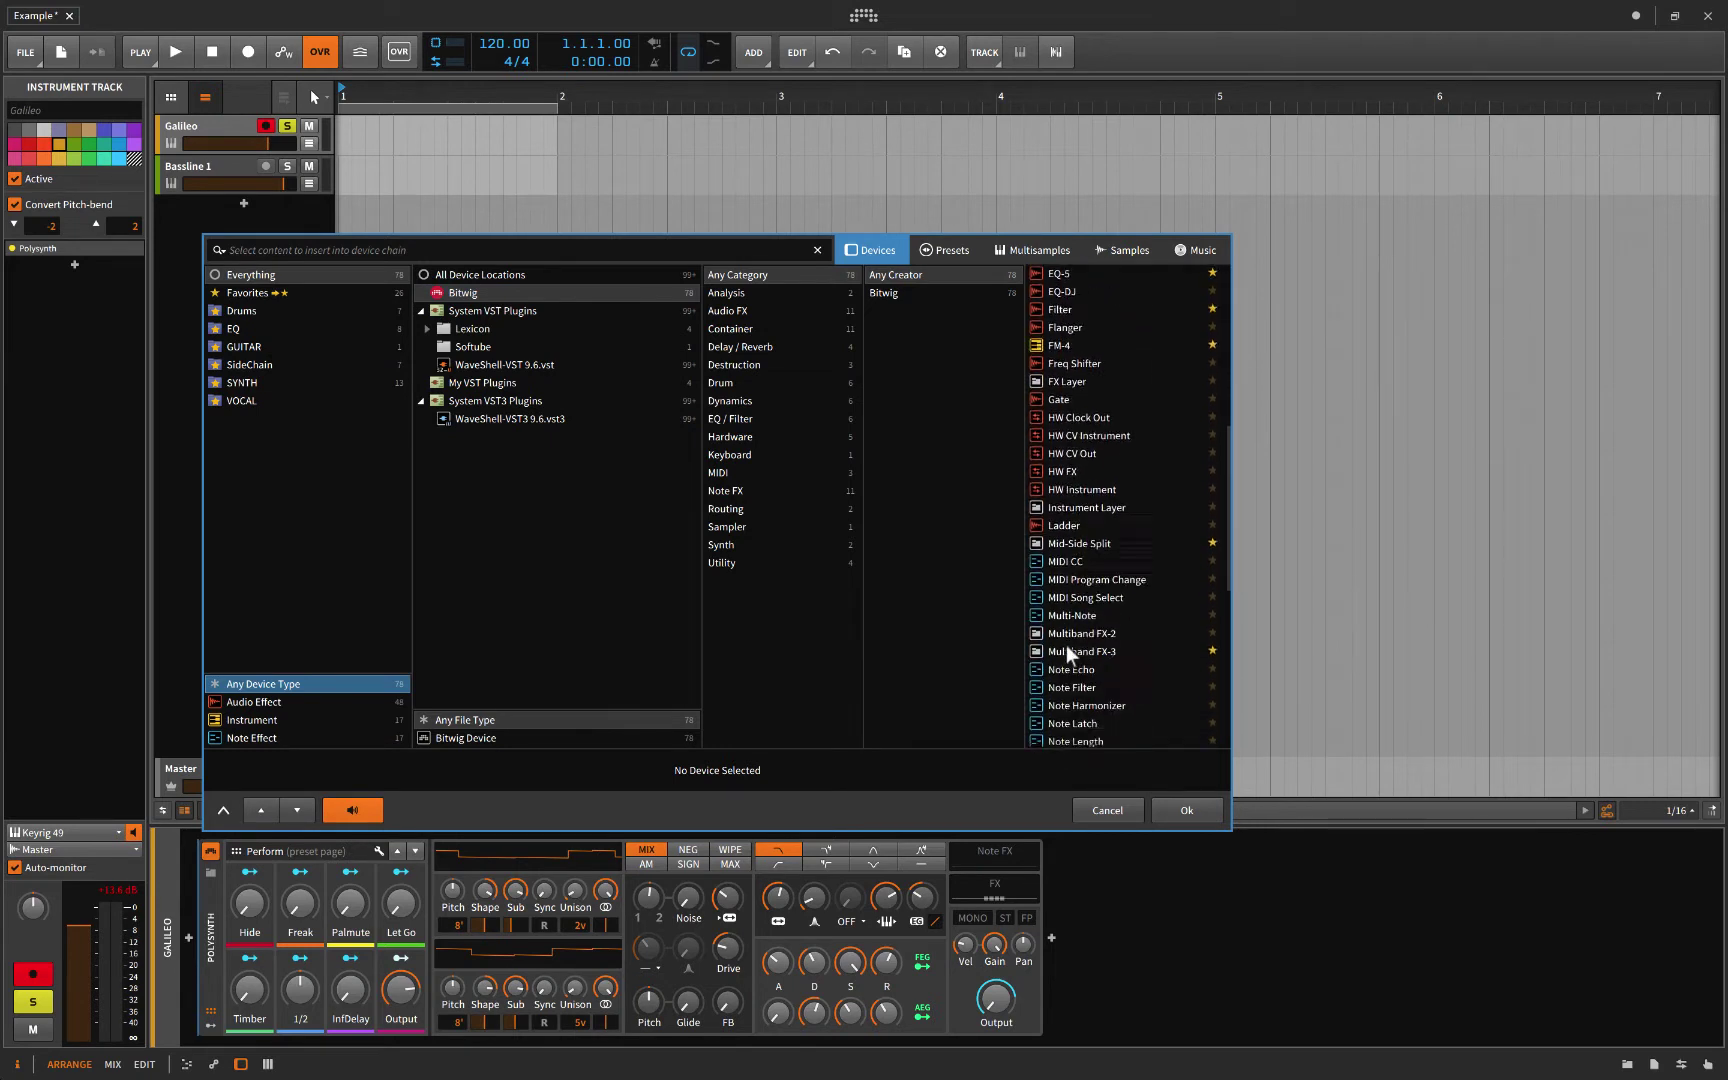
pyautogui.scroll(-2, 1066, 645)
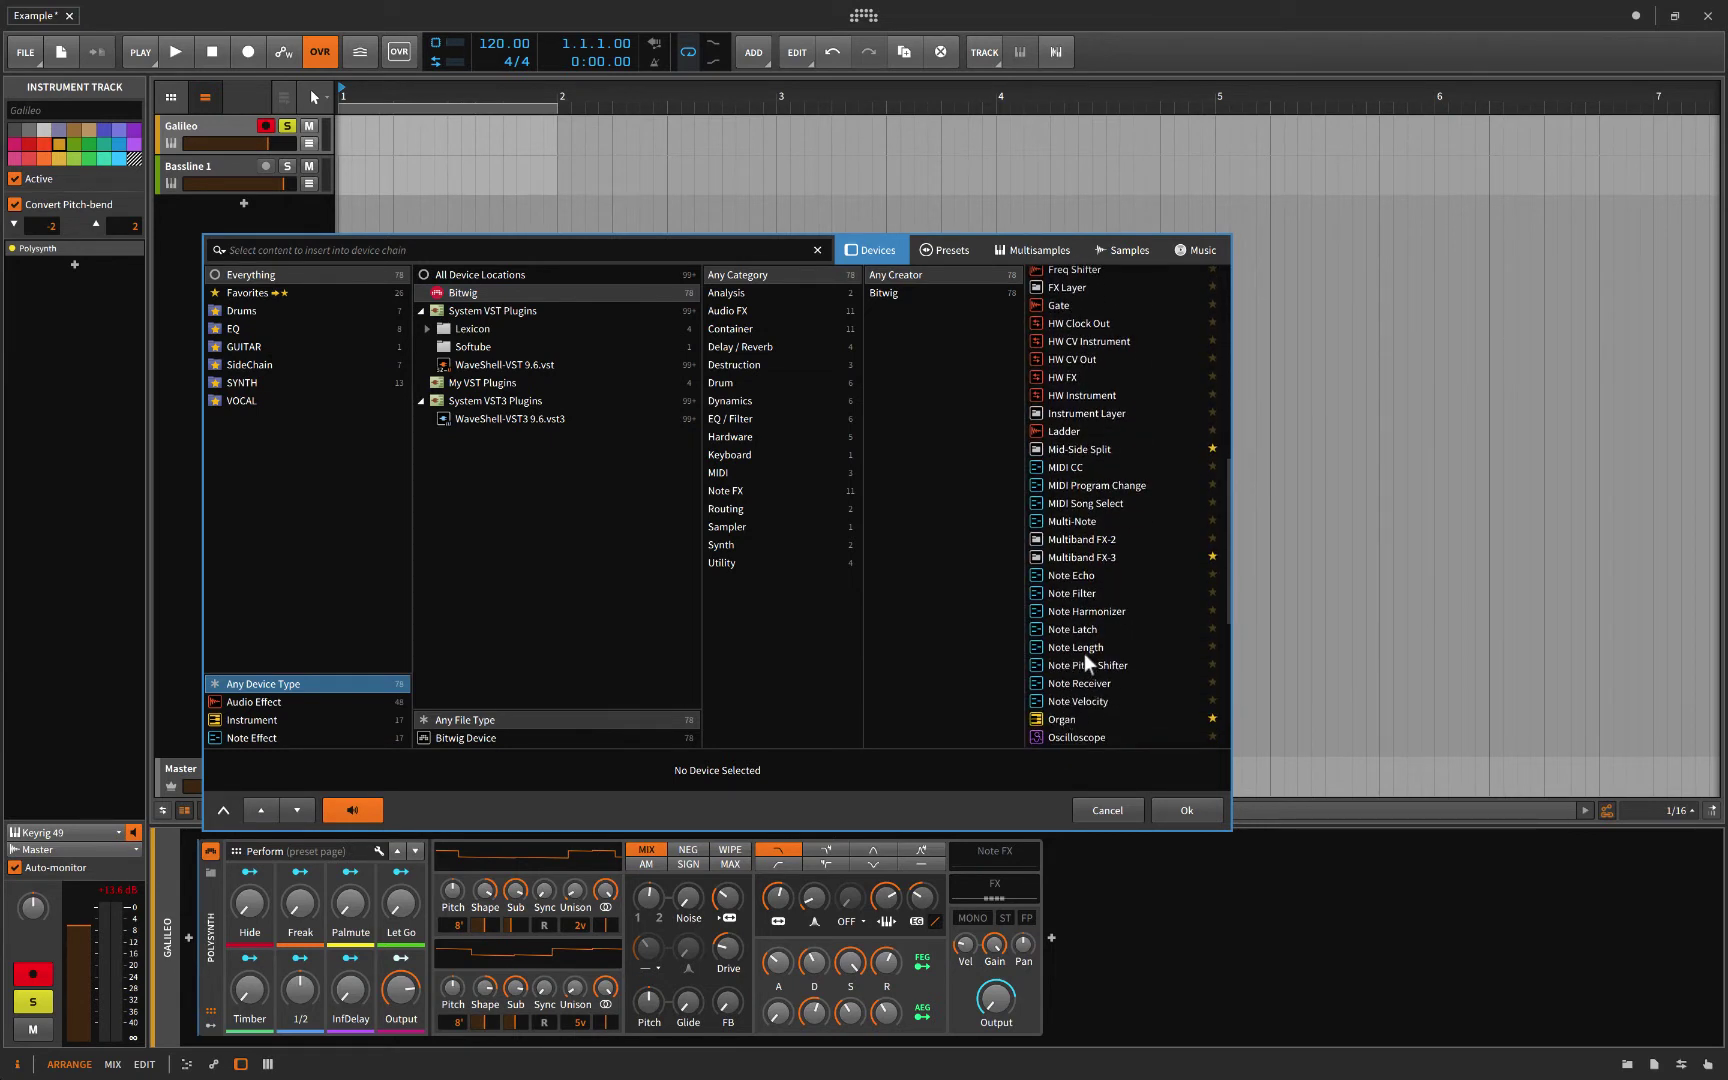
pyautogui.click(1084, 662)
pyautogui.click(1165, 808)
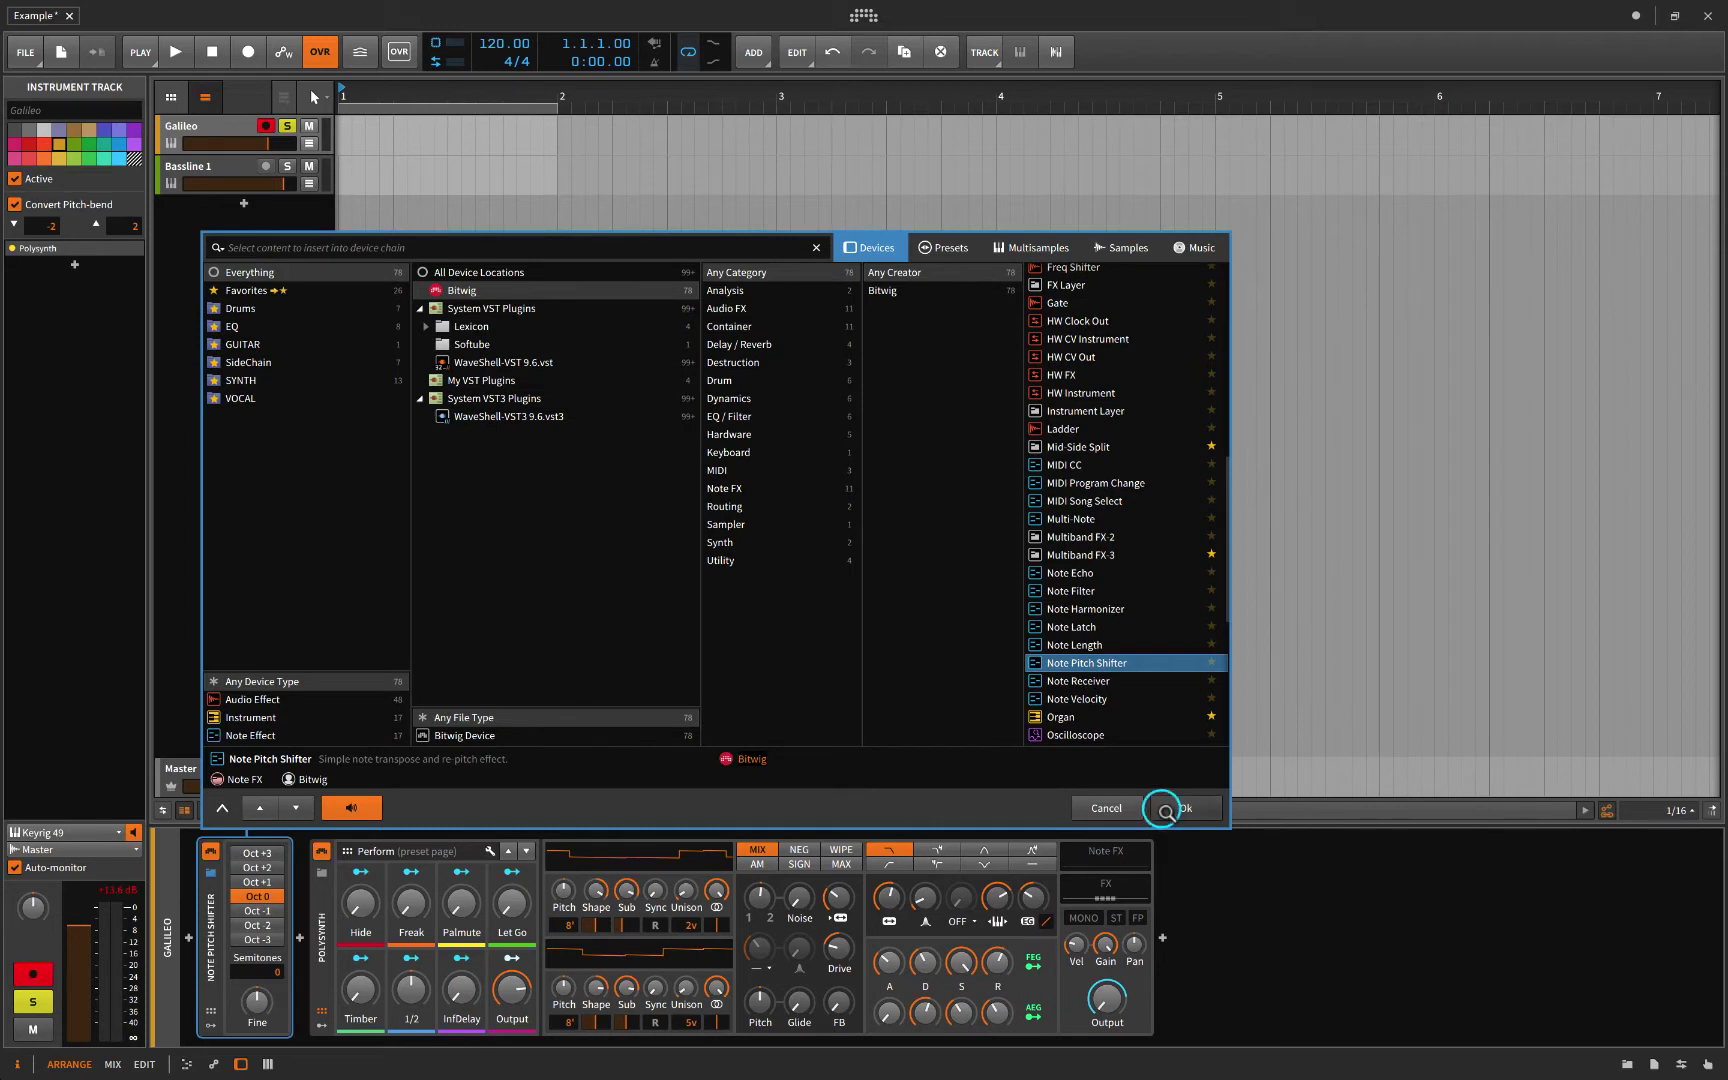
pyautogui.click(250, 883)
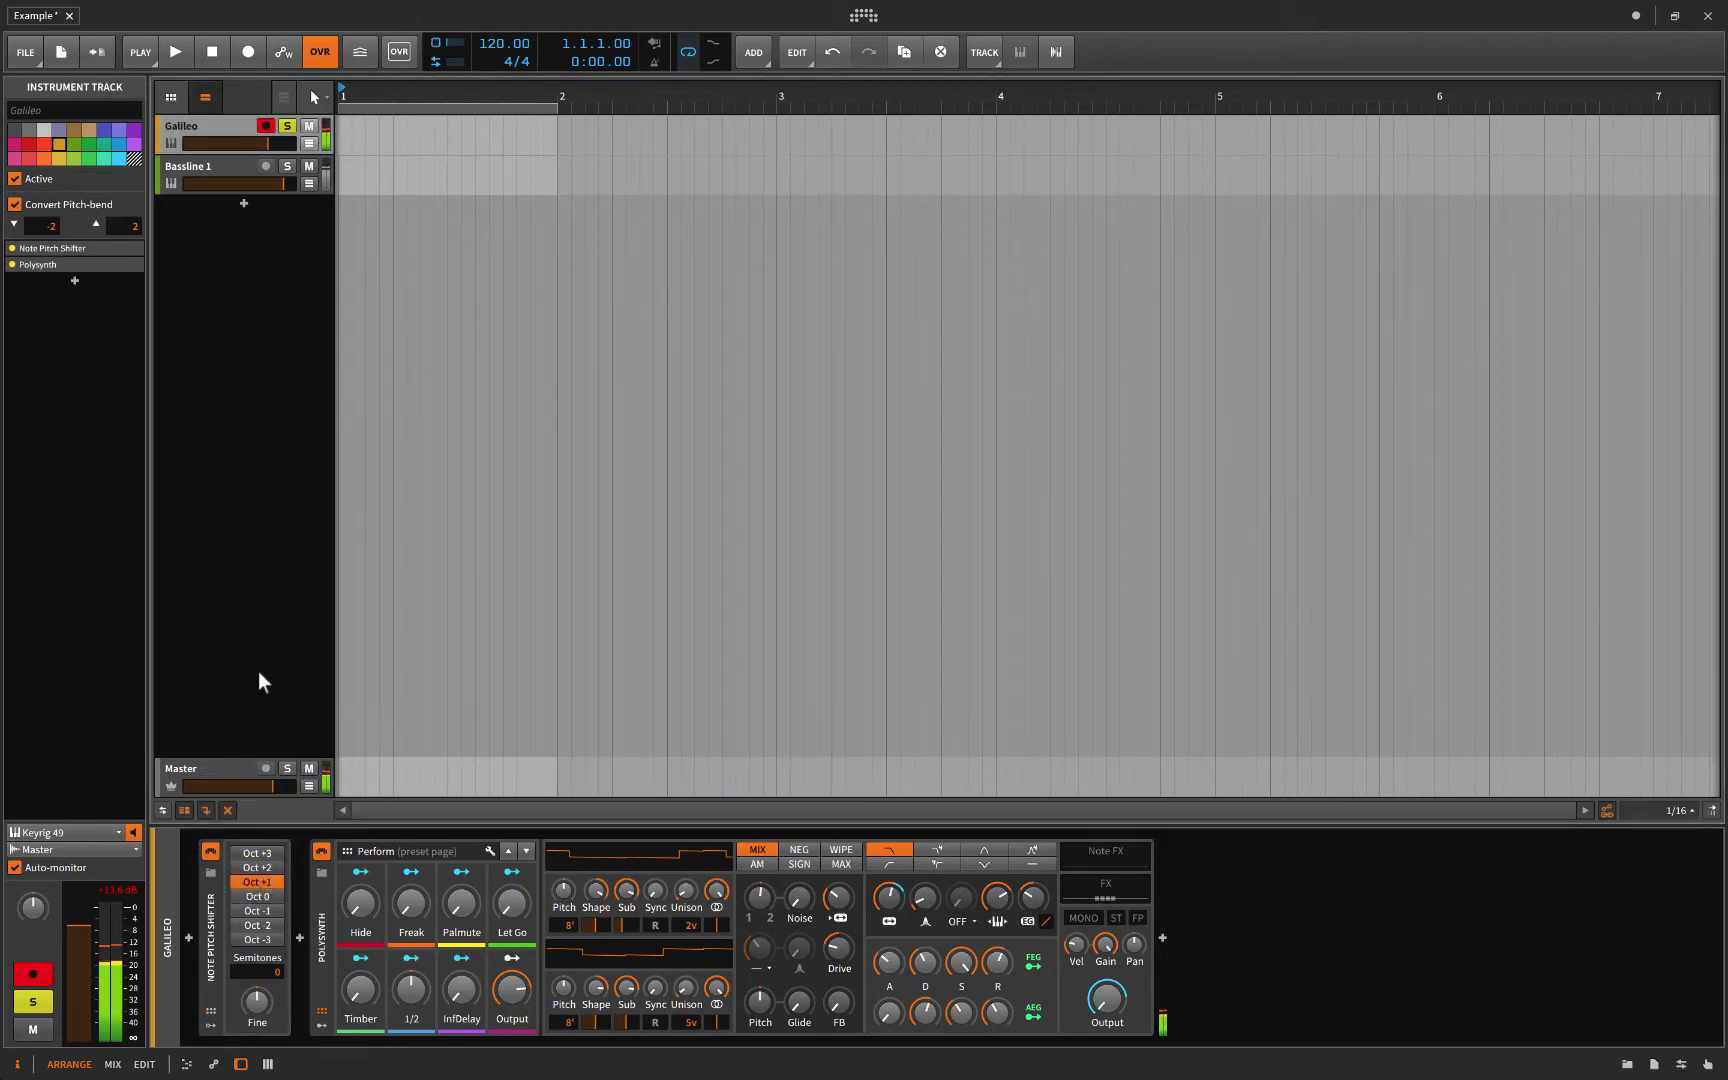
# Toggle the Galileo track's solo to audition the shifted chords, and move the solo to the Bassline 1 track
pyautogui.click(288, 125)
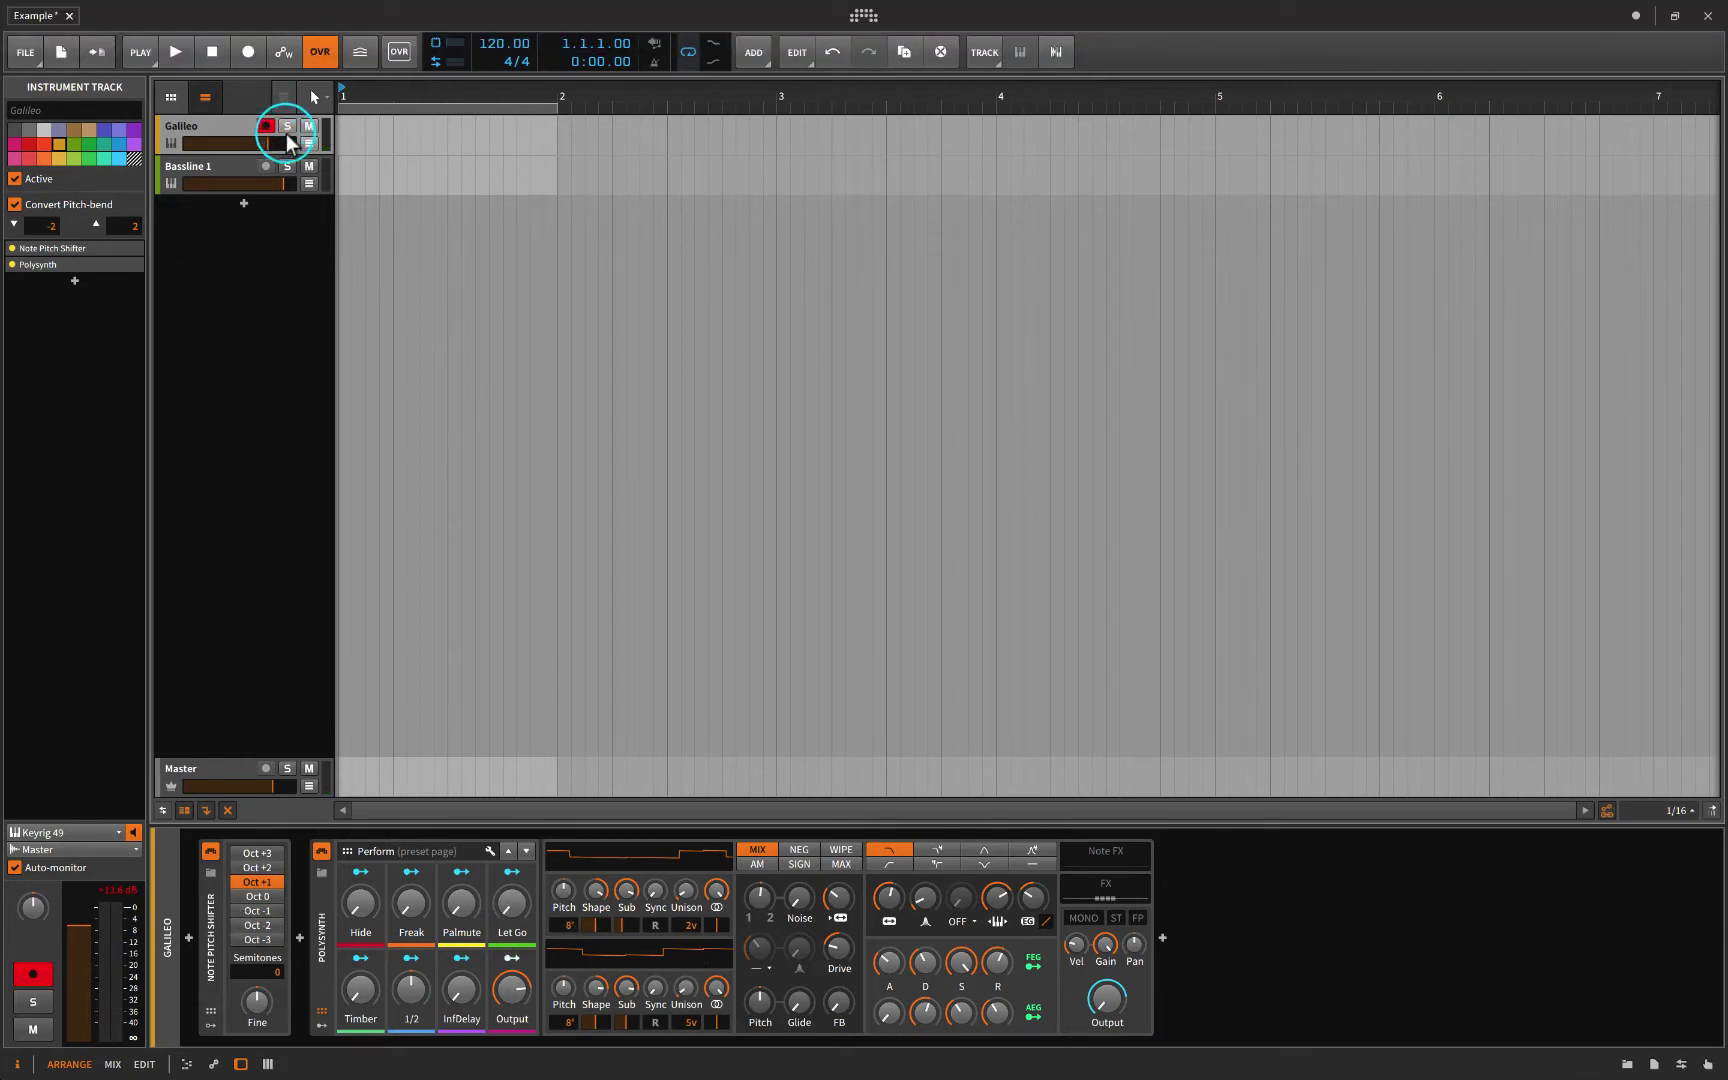
pyautogui.click(287, 127)
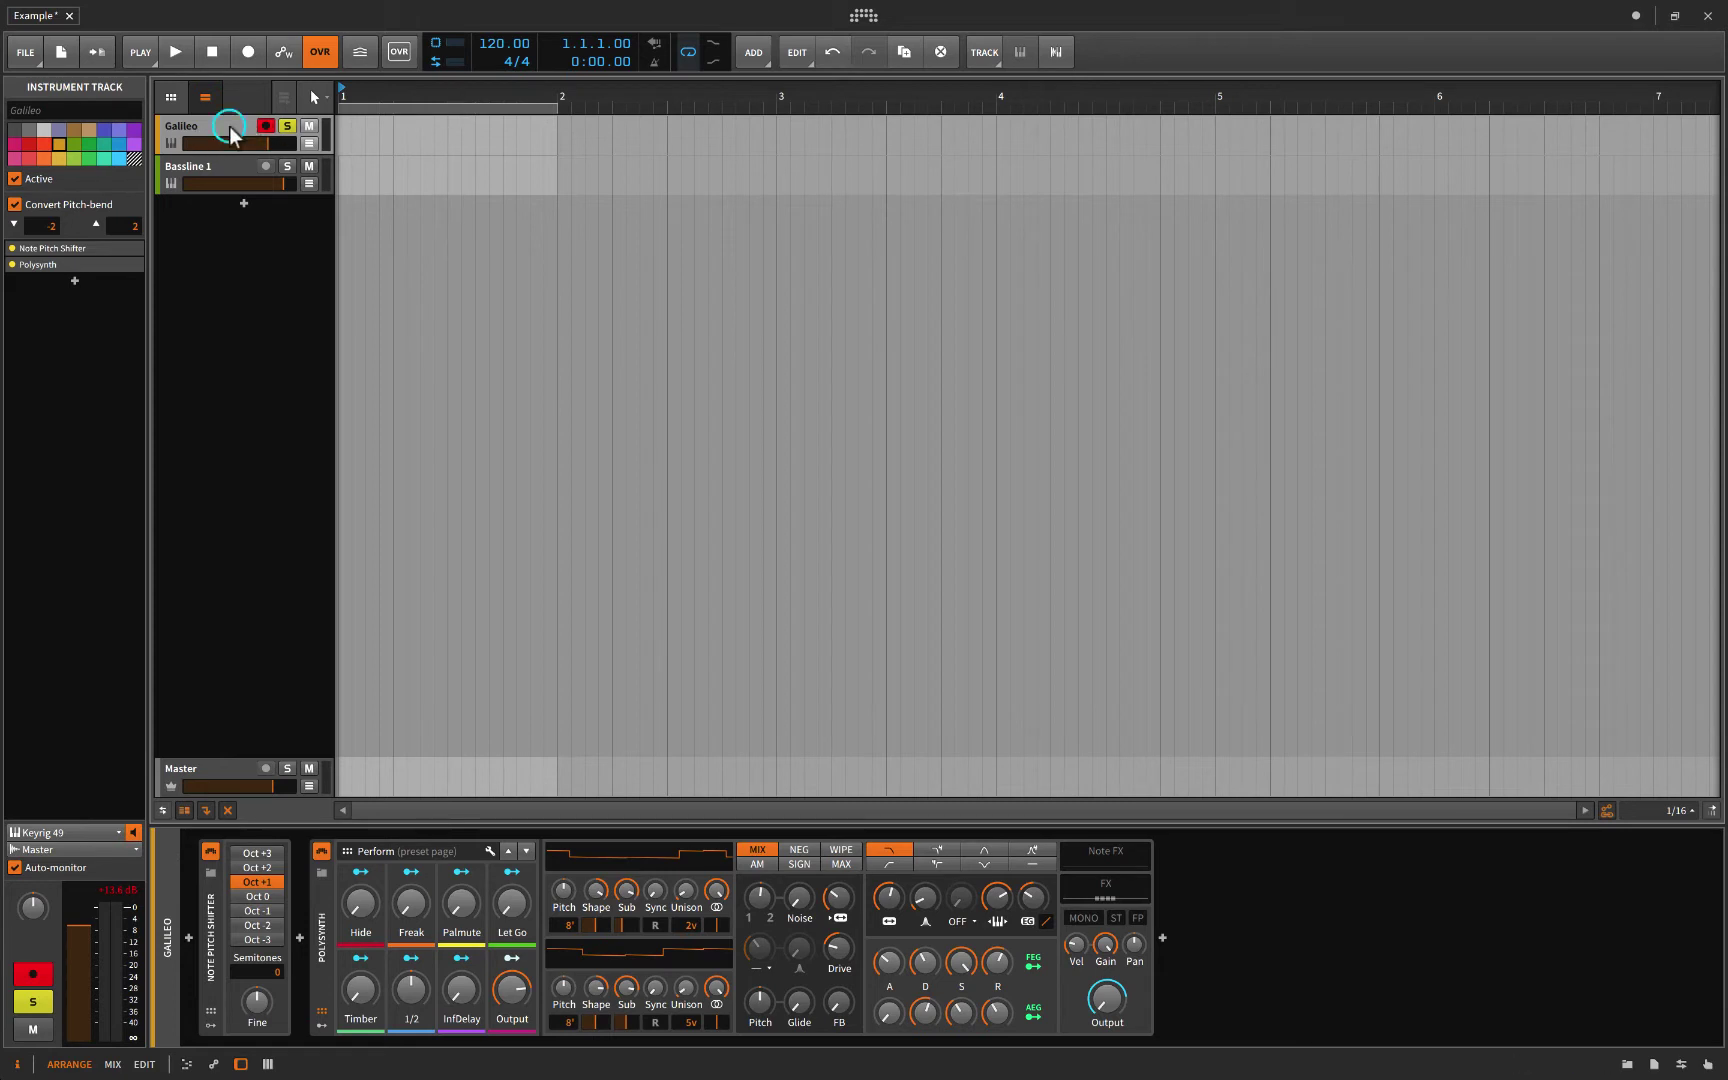
pyautogui.click(211, 167)
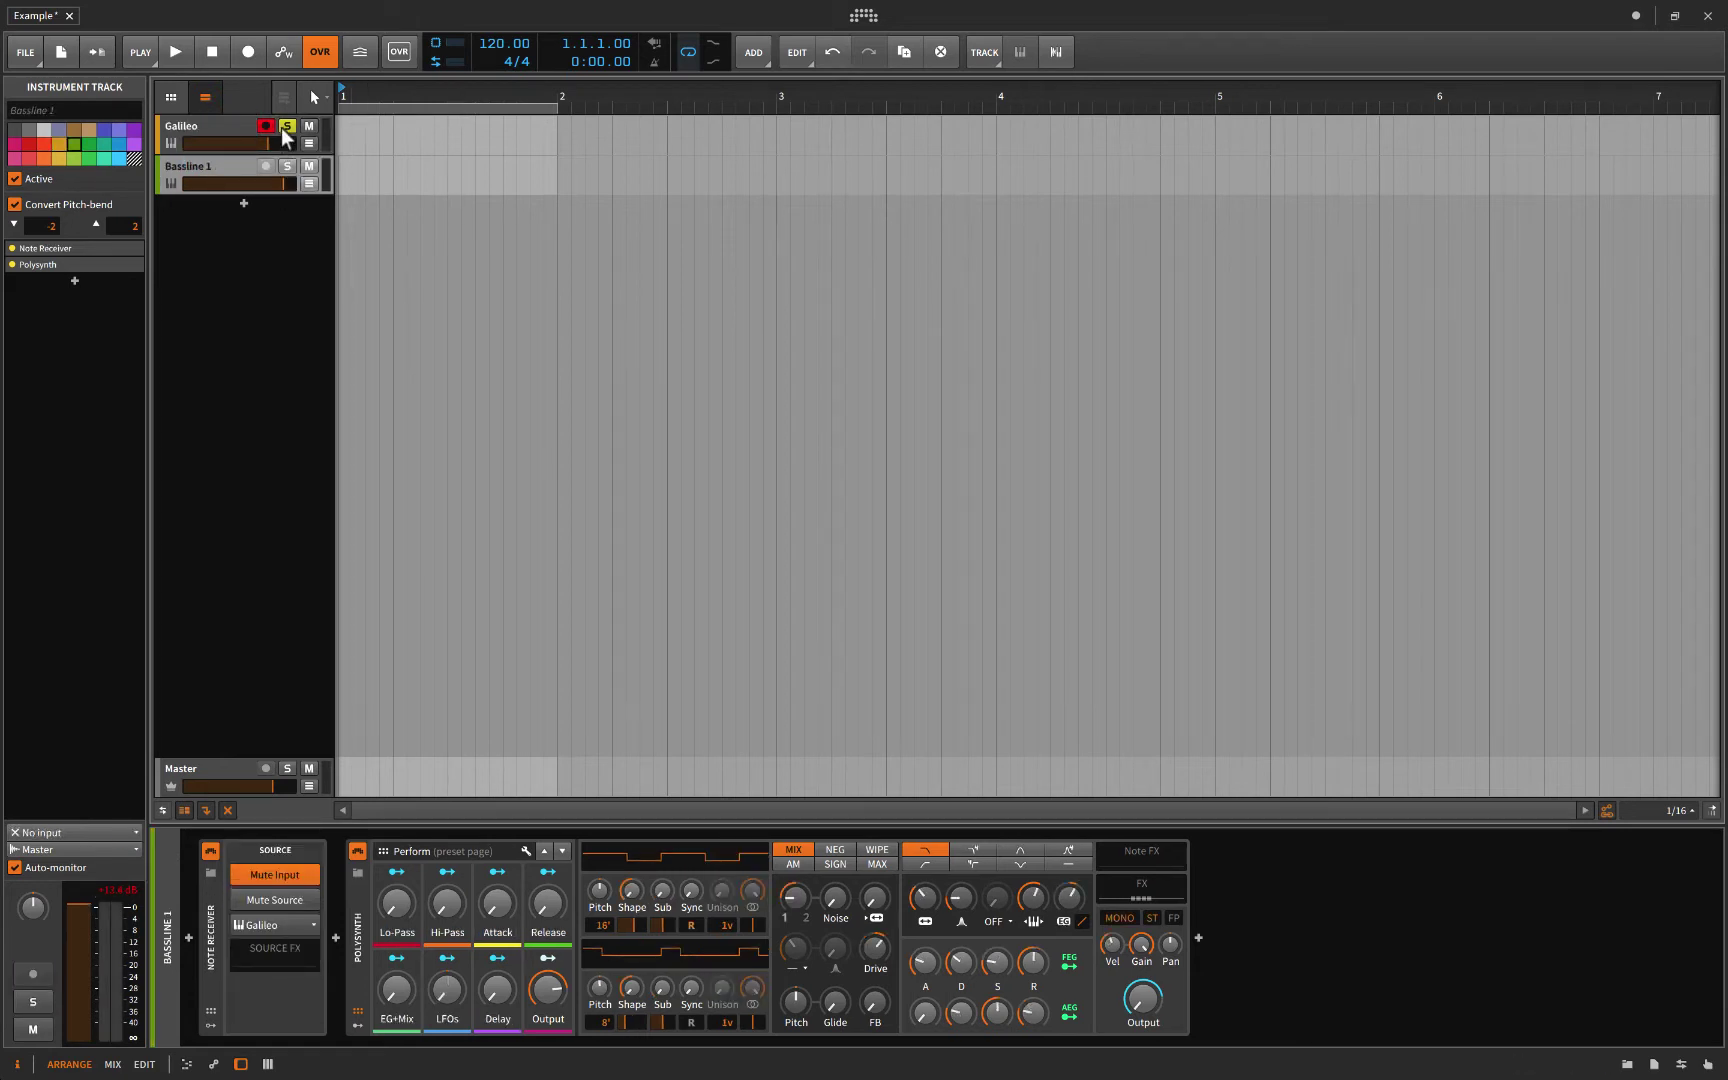
pyautogui.click(287, 166)
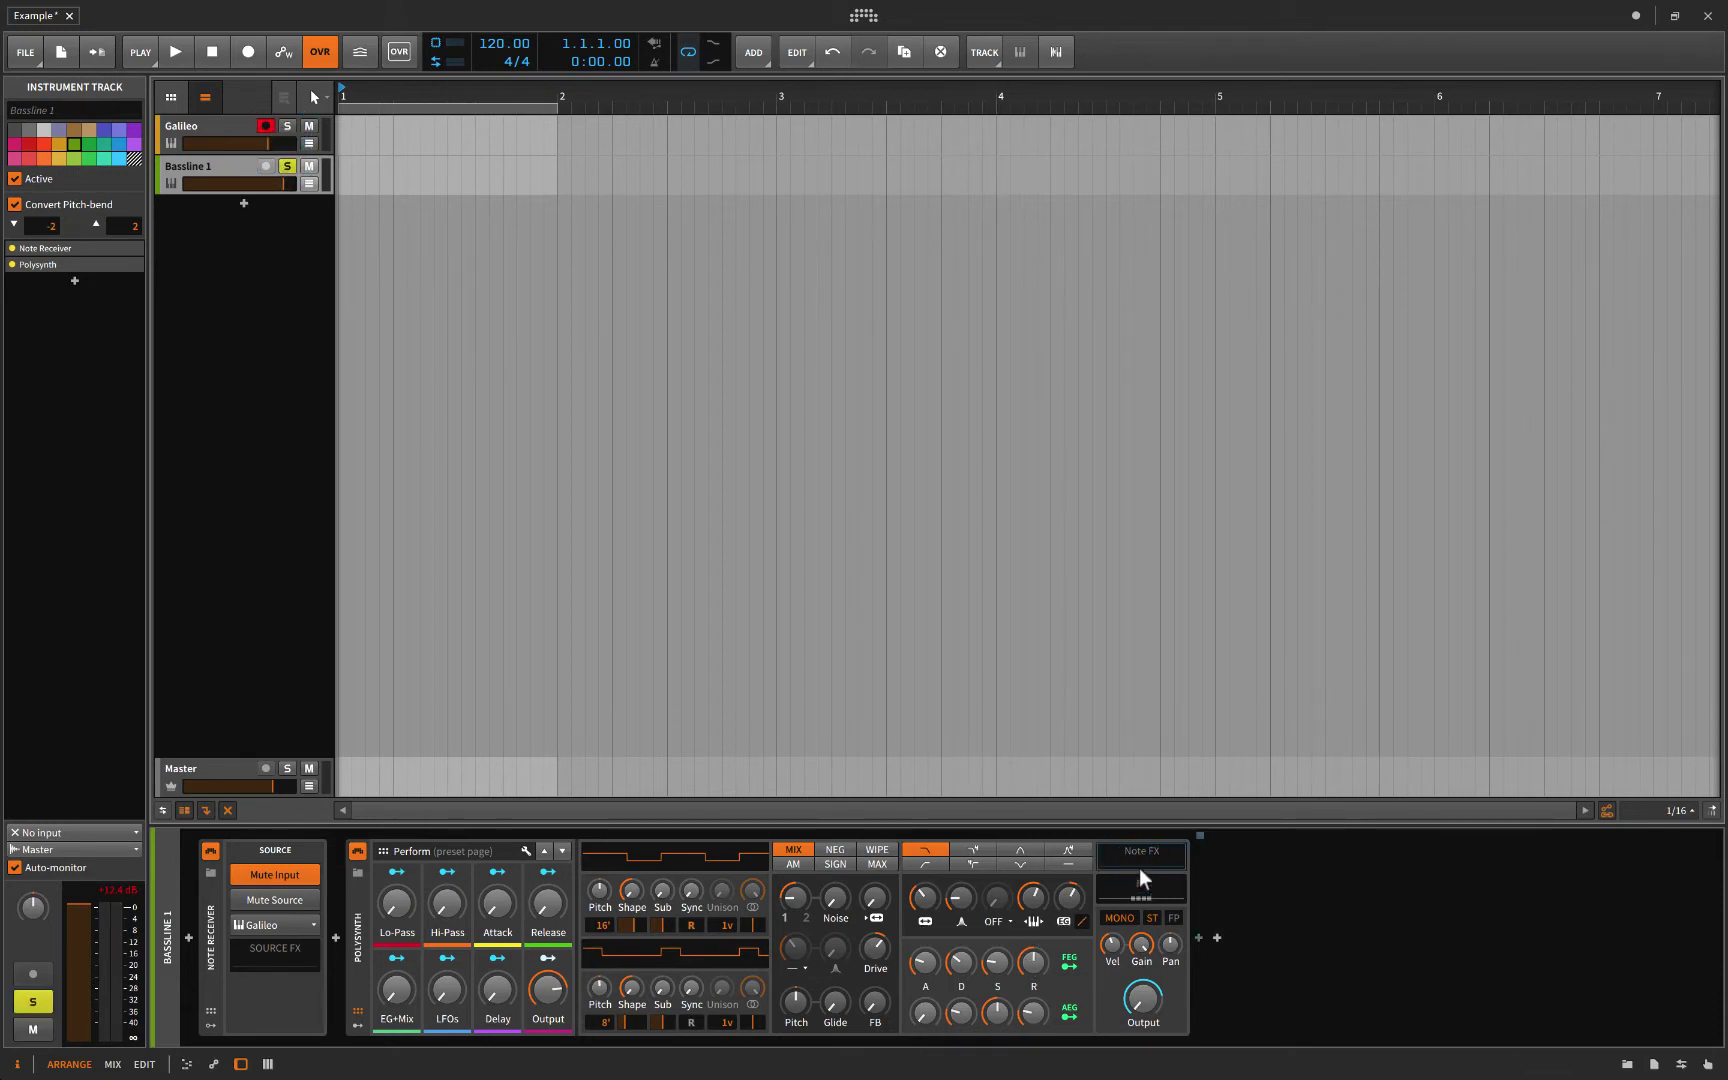
# Insert an Arpeggiator into the Note FX chain of Bassline 1's Polysynth
pyautogui.click(1199, 937)
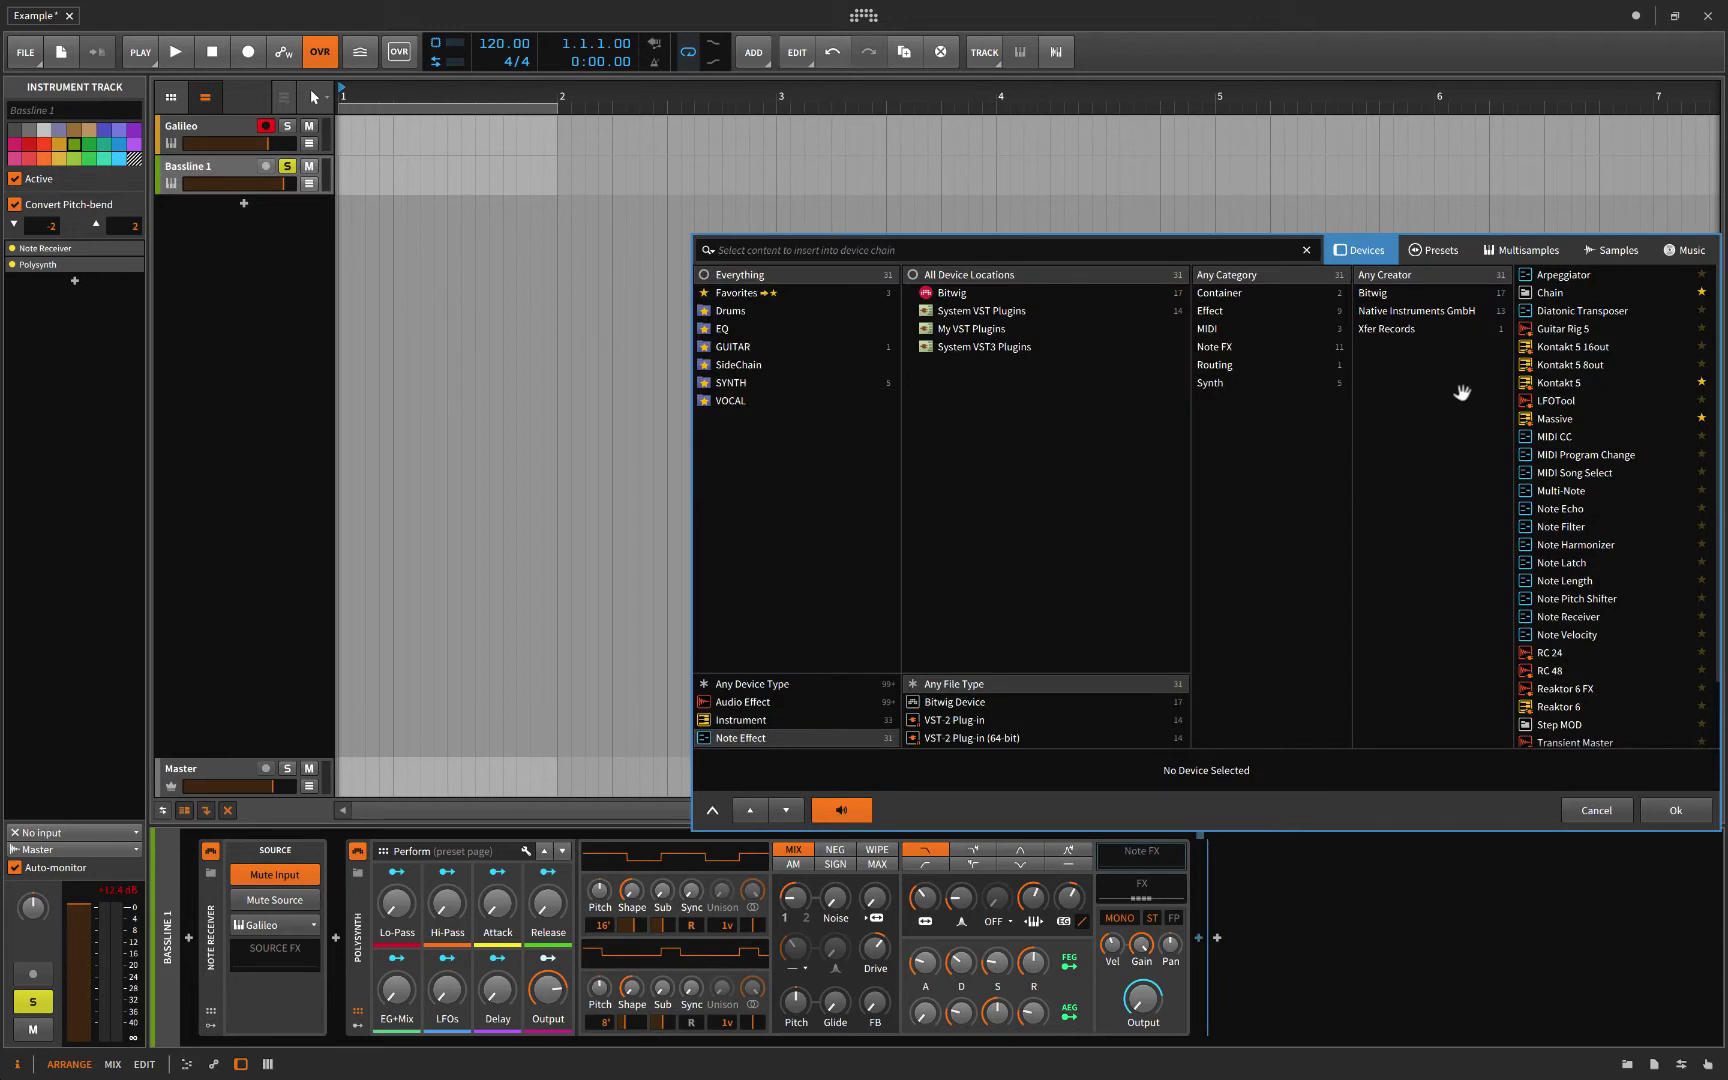
pyautogui.click(1548, 276)
pyautogui.click(1668, 826)
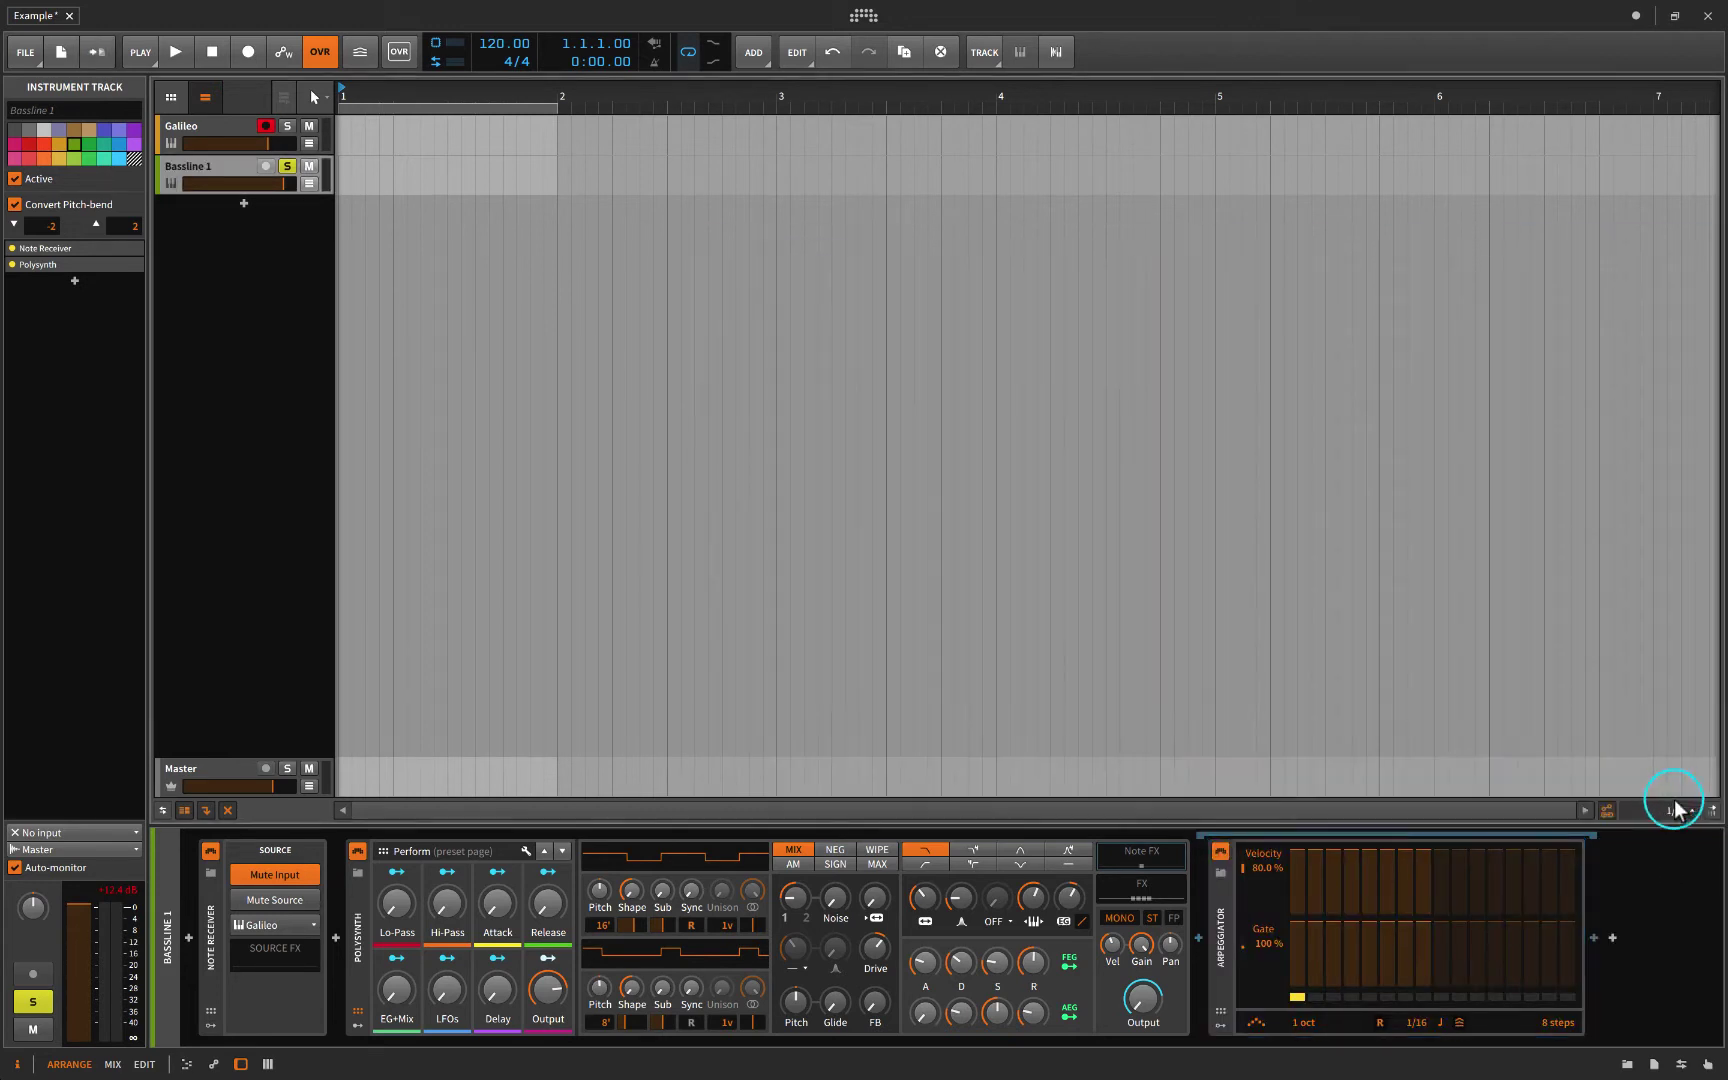
# Set the Arpeggiator's velocities for steps 2 to 8 to 0% and its rate to 1/1
pyautogui.moveTo(1314, 846)
pyautogui.mouseDown()
pyautogui.moveTo(1316, 914)
pyautogui.moveTo(1349, 896)
pyautogui.moveTo(1370, 913)
pyautogui.moveTo(1383, 884)
pyautogui.moveTo(1424, 913)
pyautogui.mouseUp()
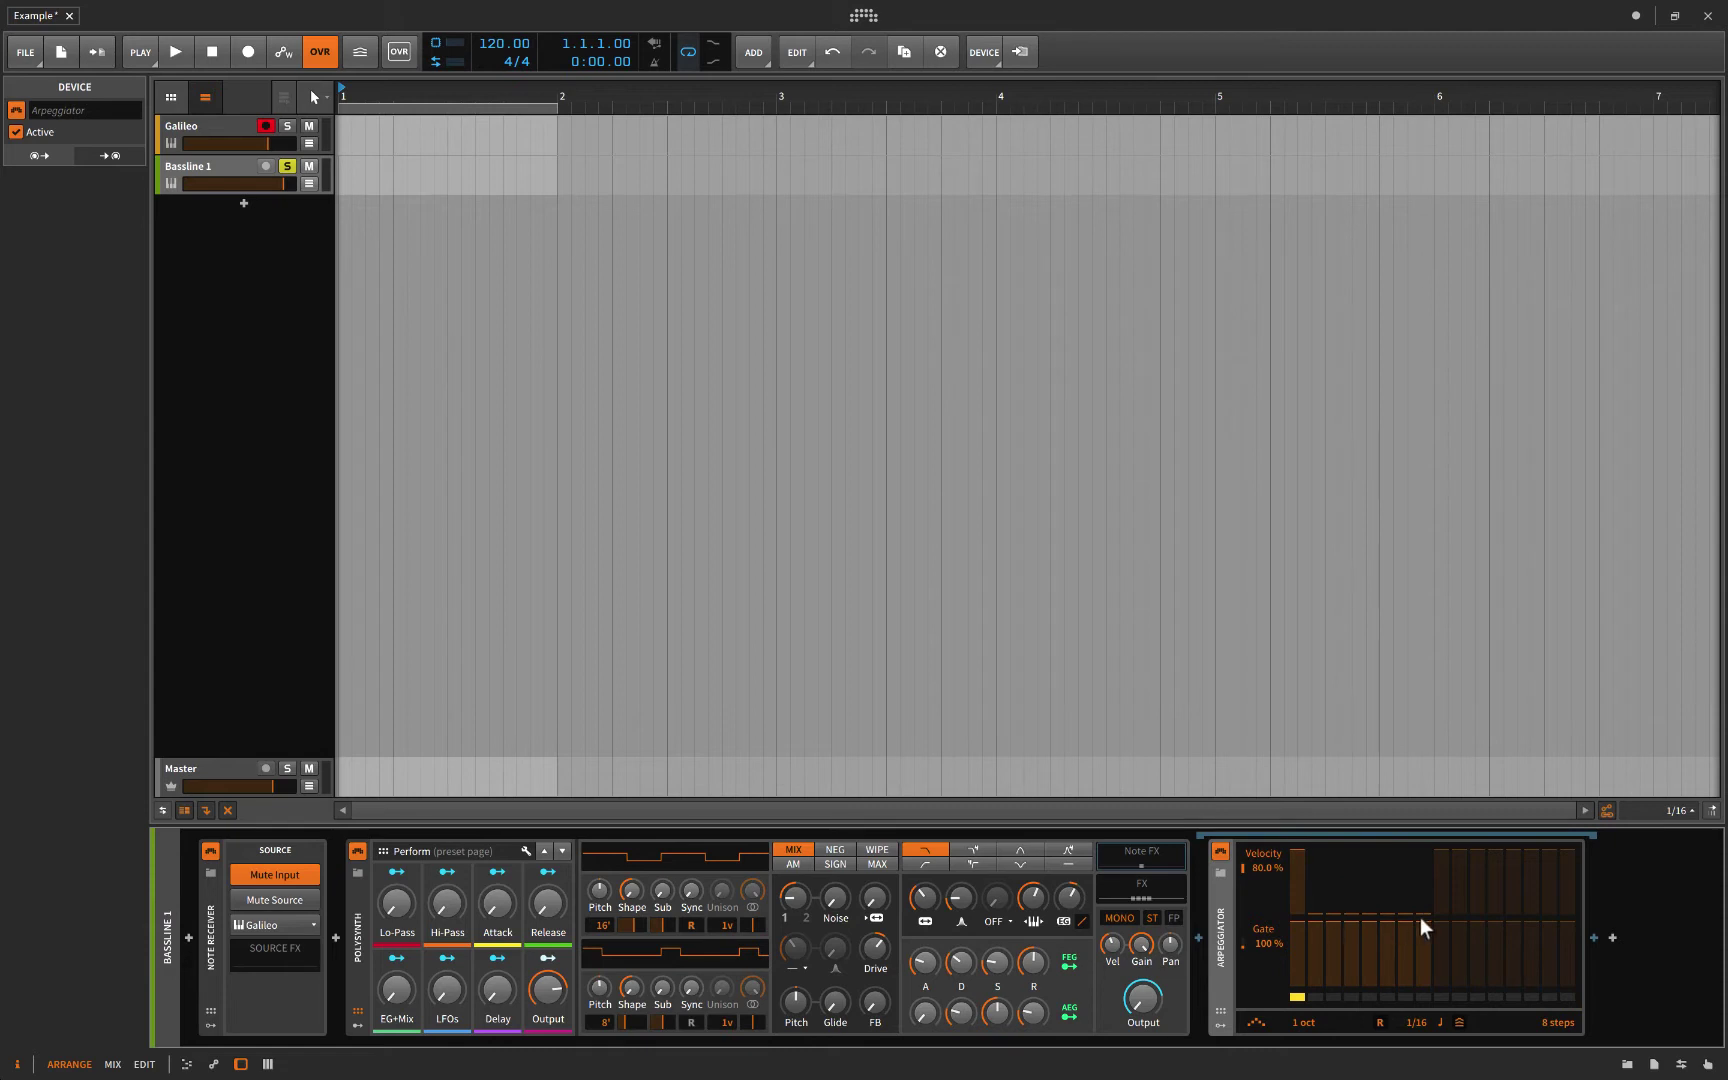
pyautogui.click(1421, 1022)
pyautogui.click(1440, 1022)
# Create a one-bar clip at bar 1 on the Galileo track and open it in an enlarged note editor
pyautogui.doubleClick(341, 137)
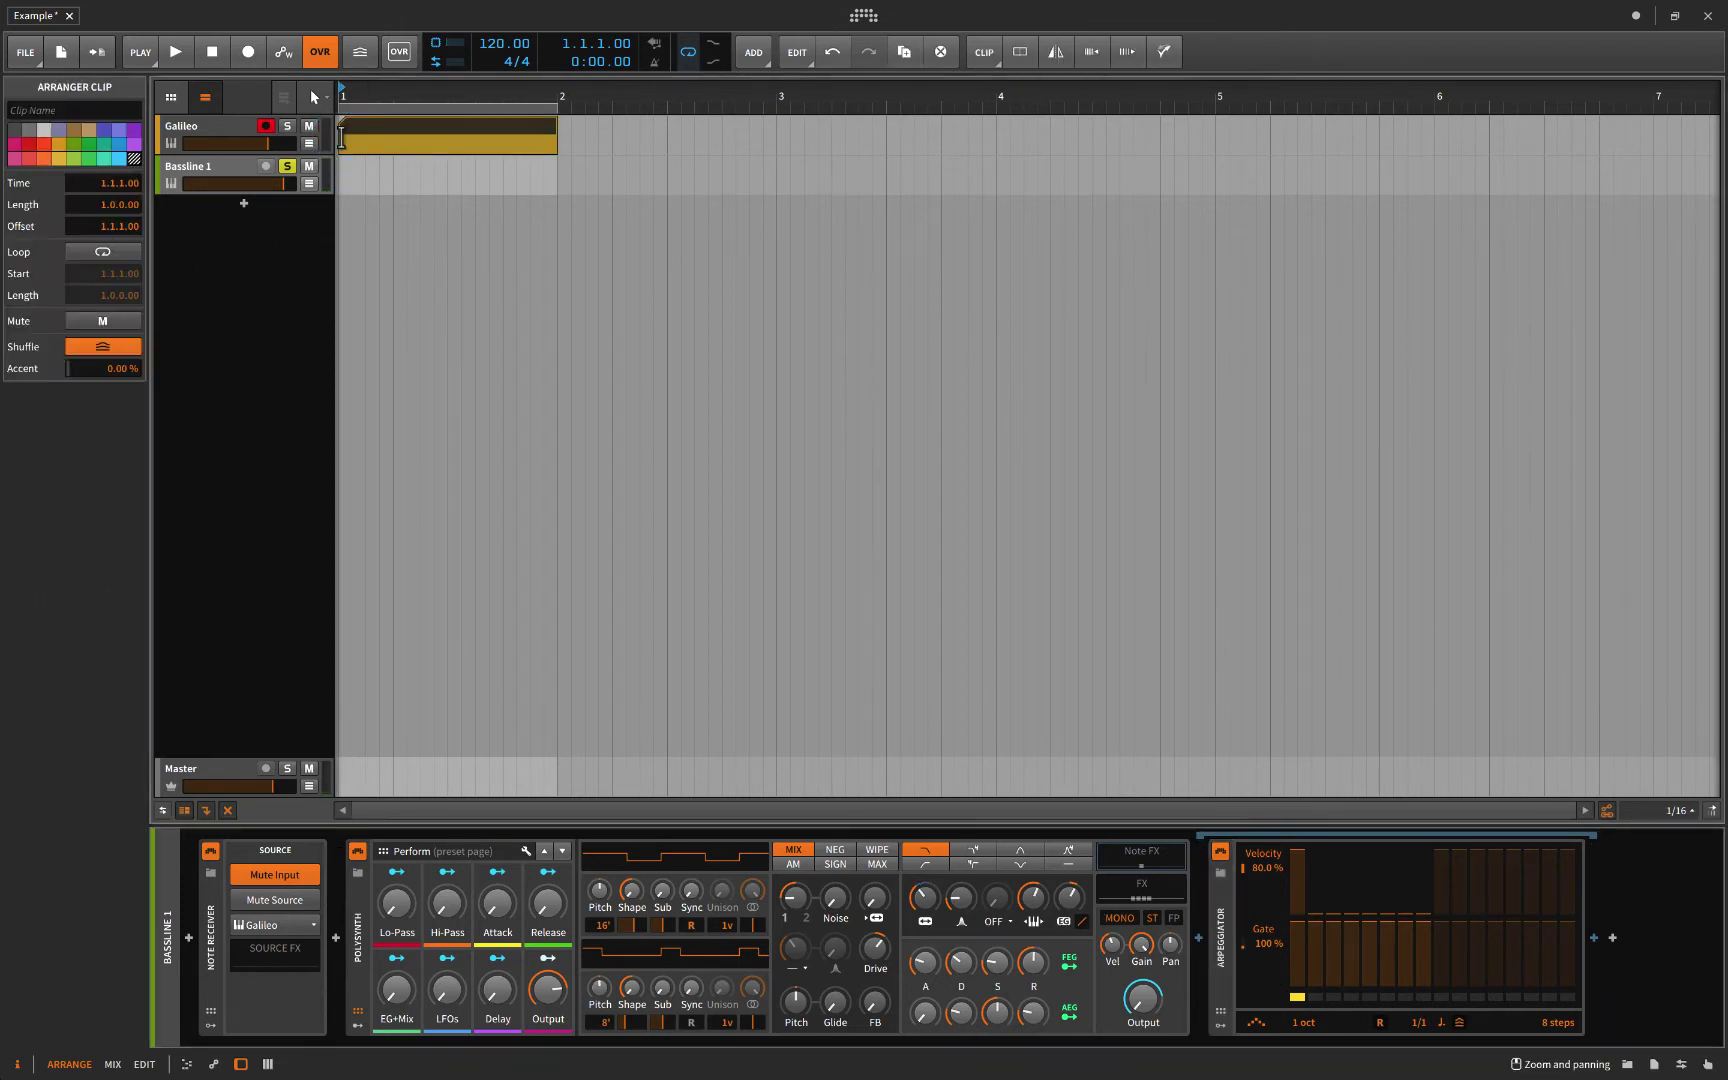
pyautogui.doubleClick(352, 130)
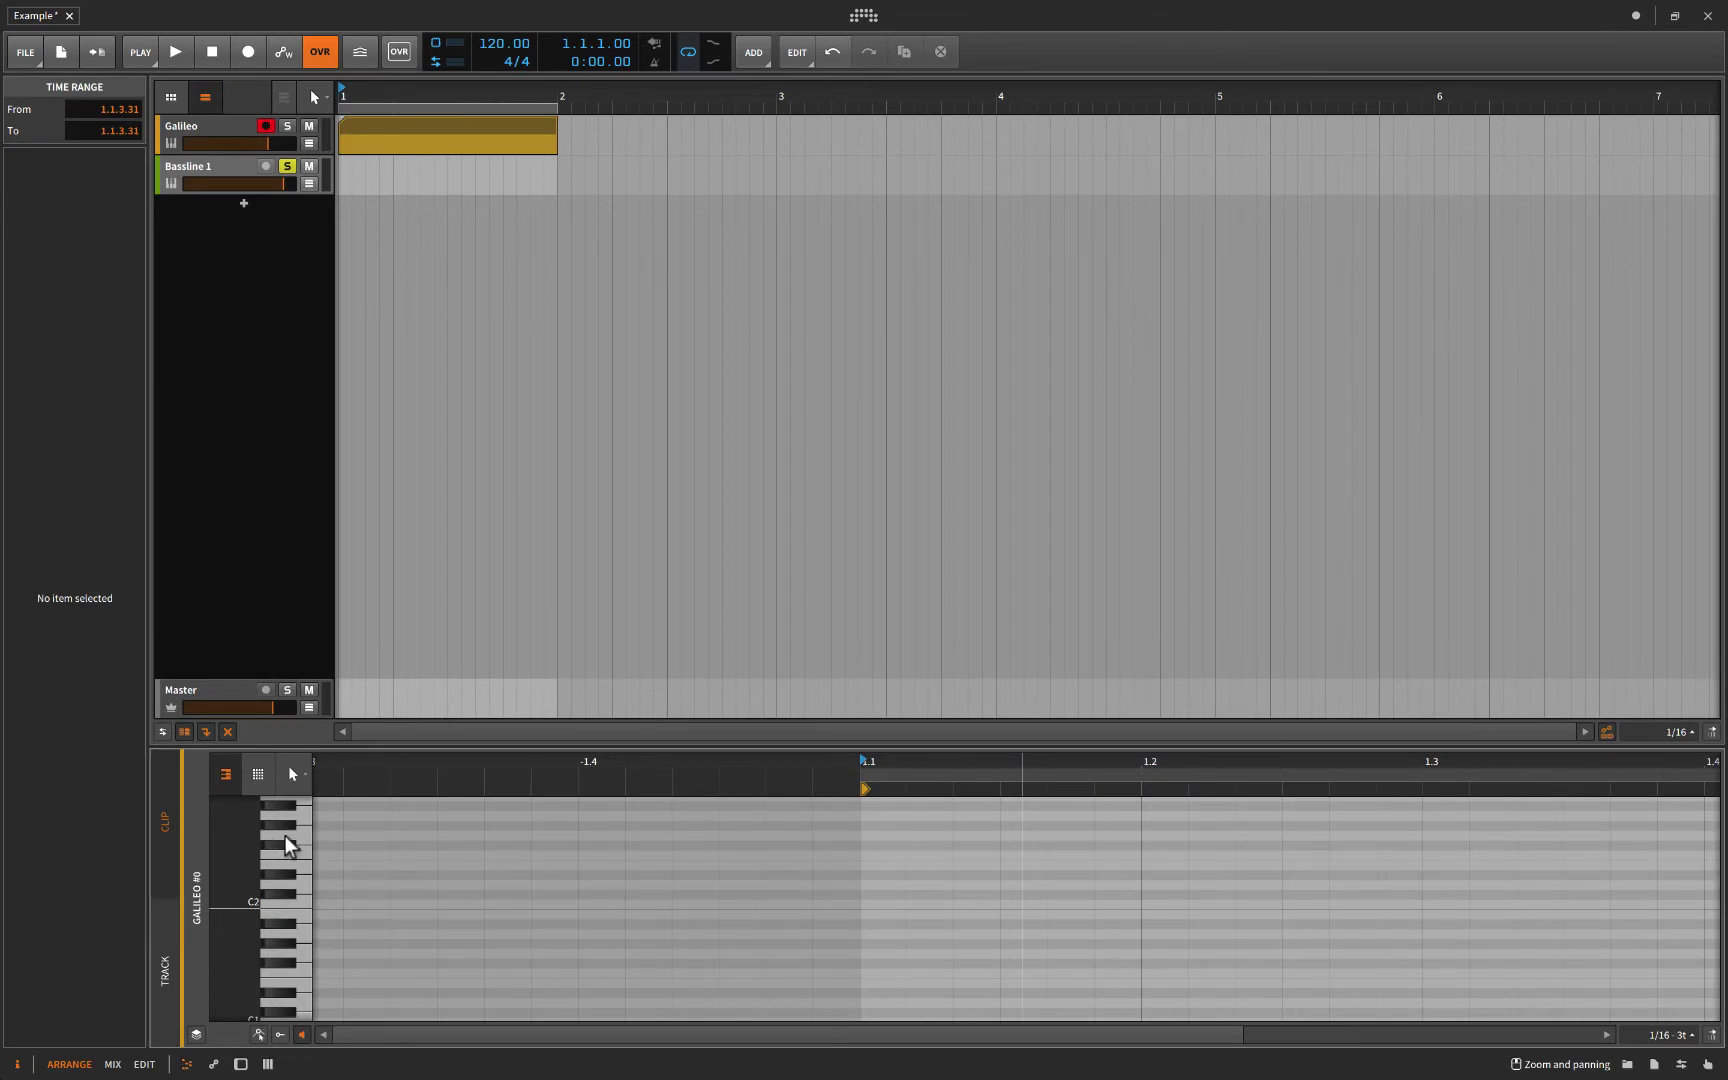
pyautogui.moveTo(319, 742); pyautogui.dragTo(317, 462)
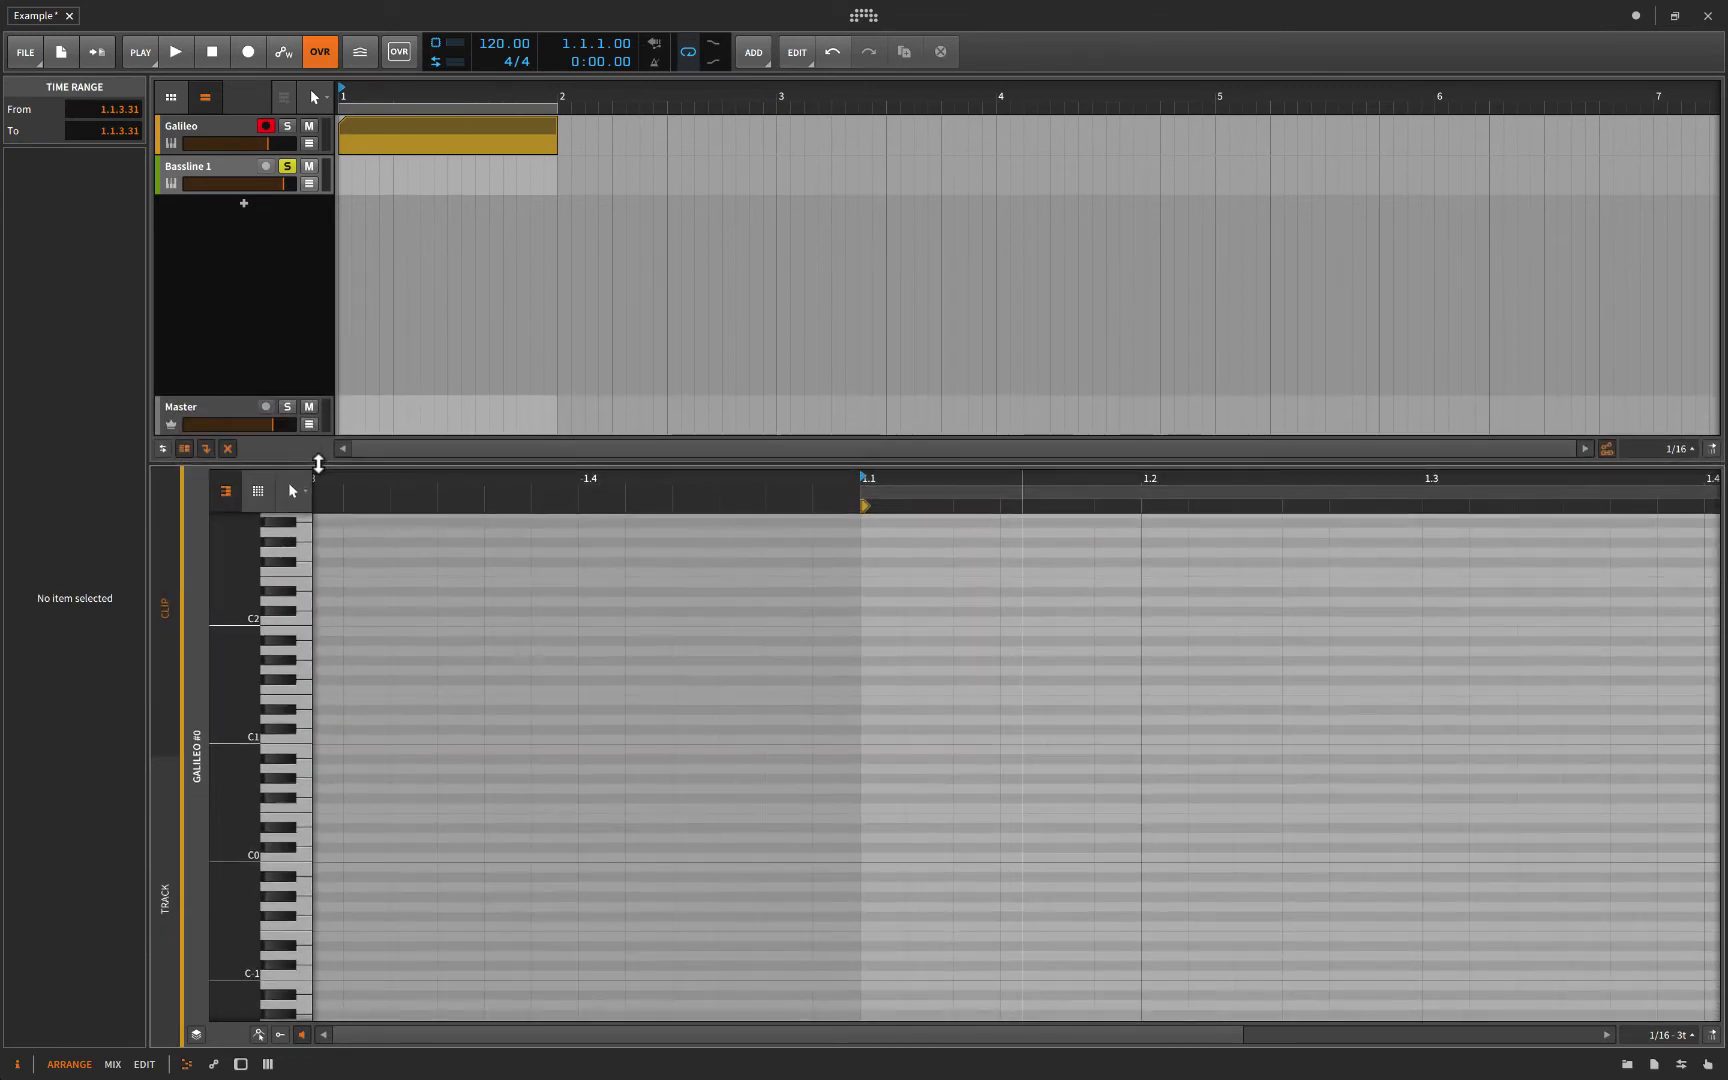
pyautogui.scroll(3, 301, 729)
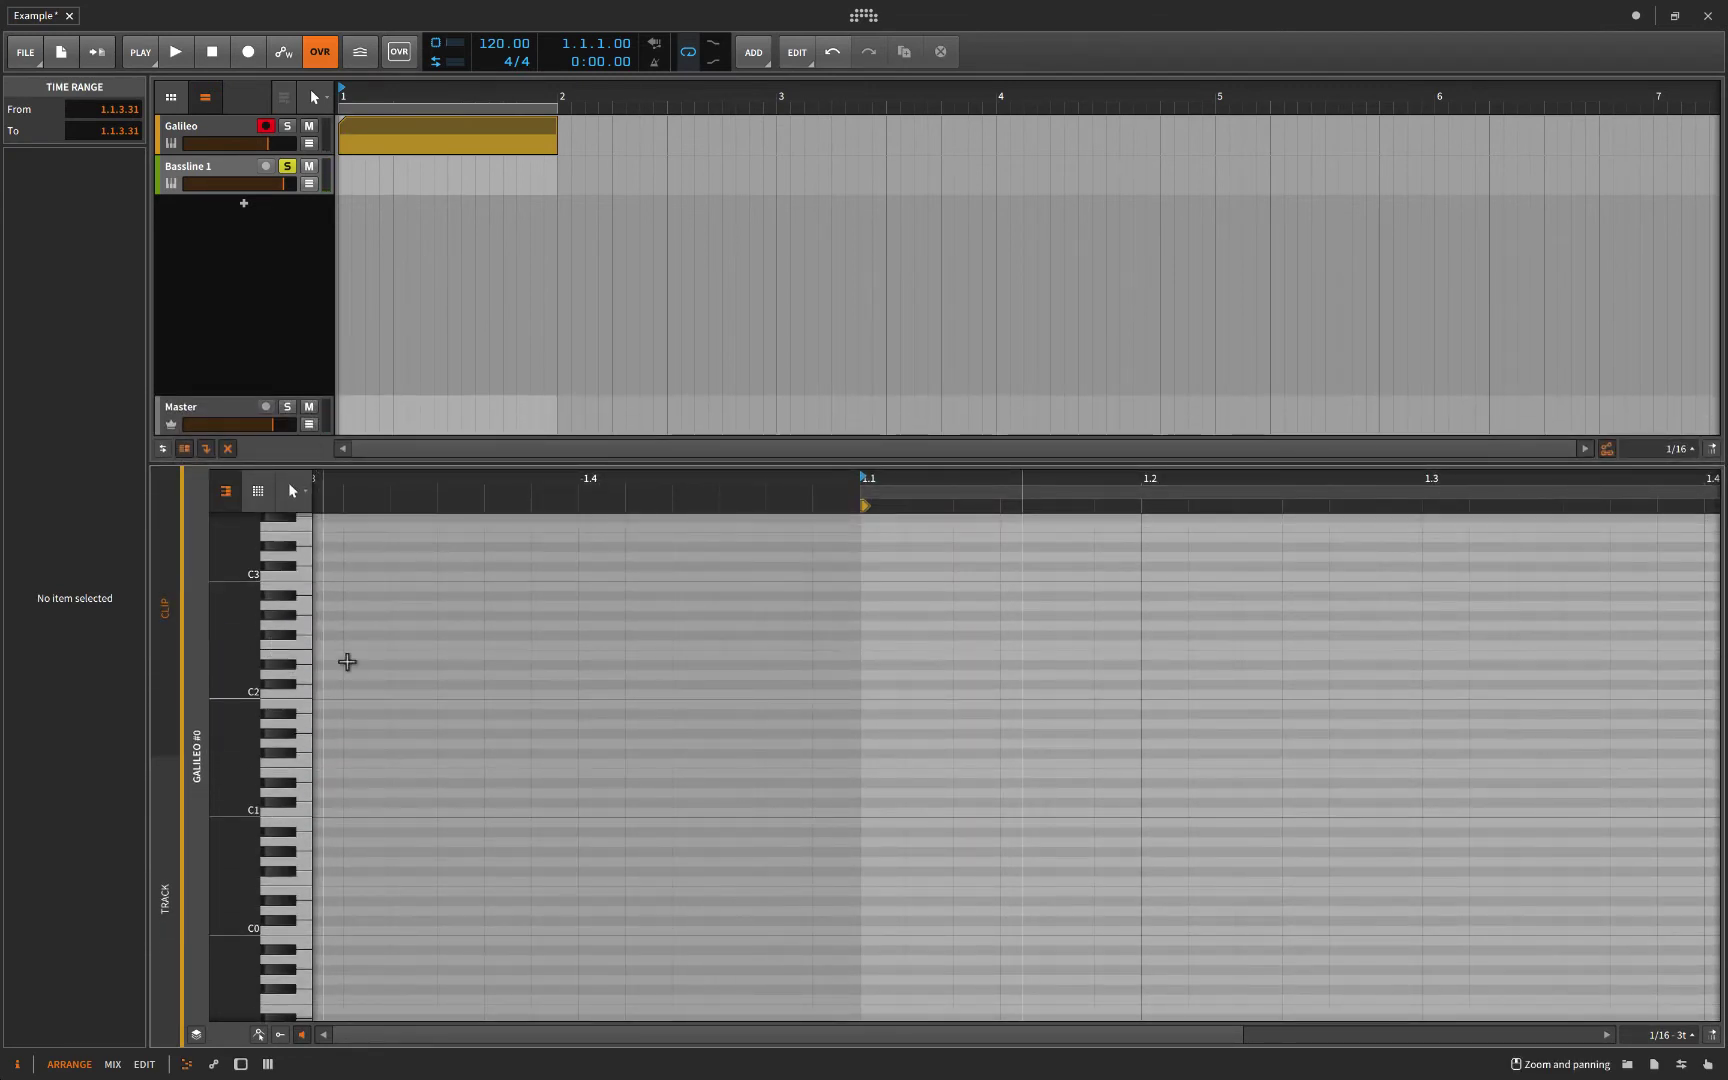
# Audition keys such as E2, C2 and A1 on the clip's piano keyboard and return to Bassline 1's device chain
pyautogui.click(309, 648)
pyautogui.click(303, 725)
pyautogui.click(303, 725)
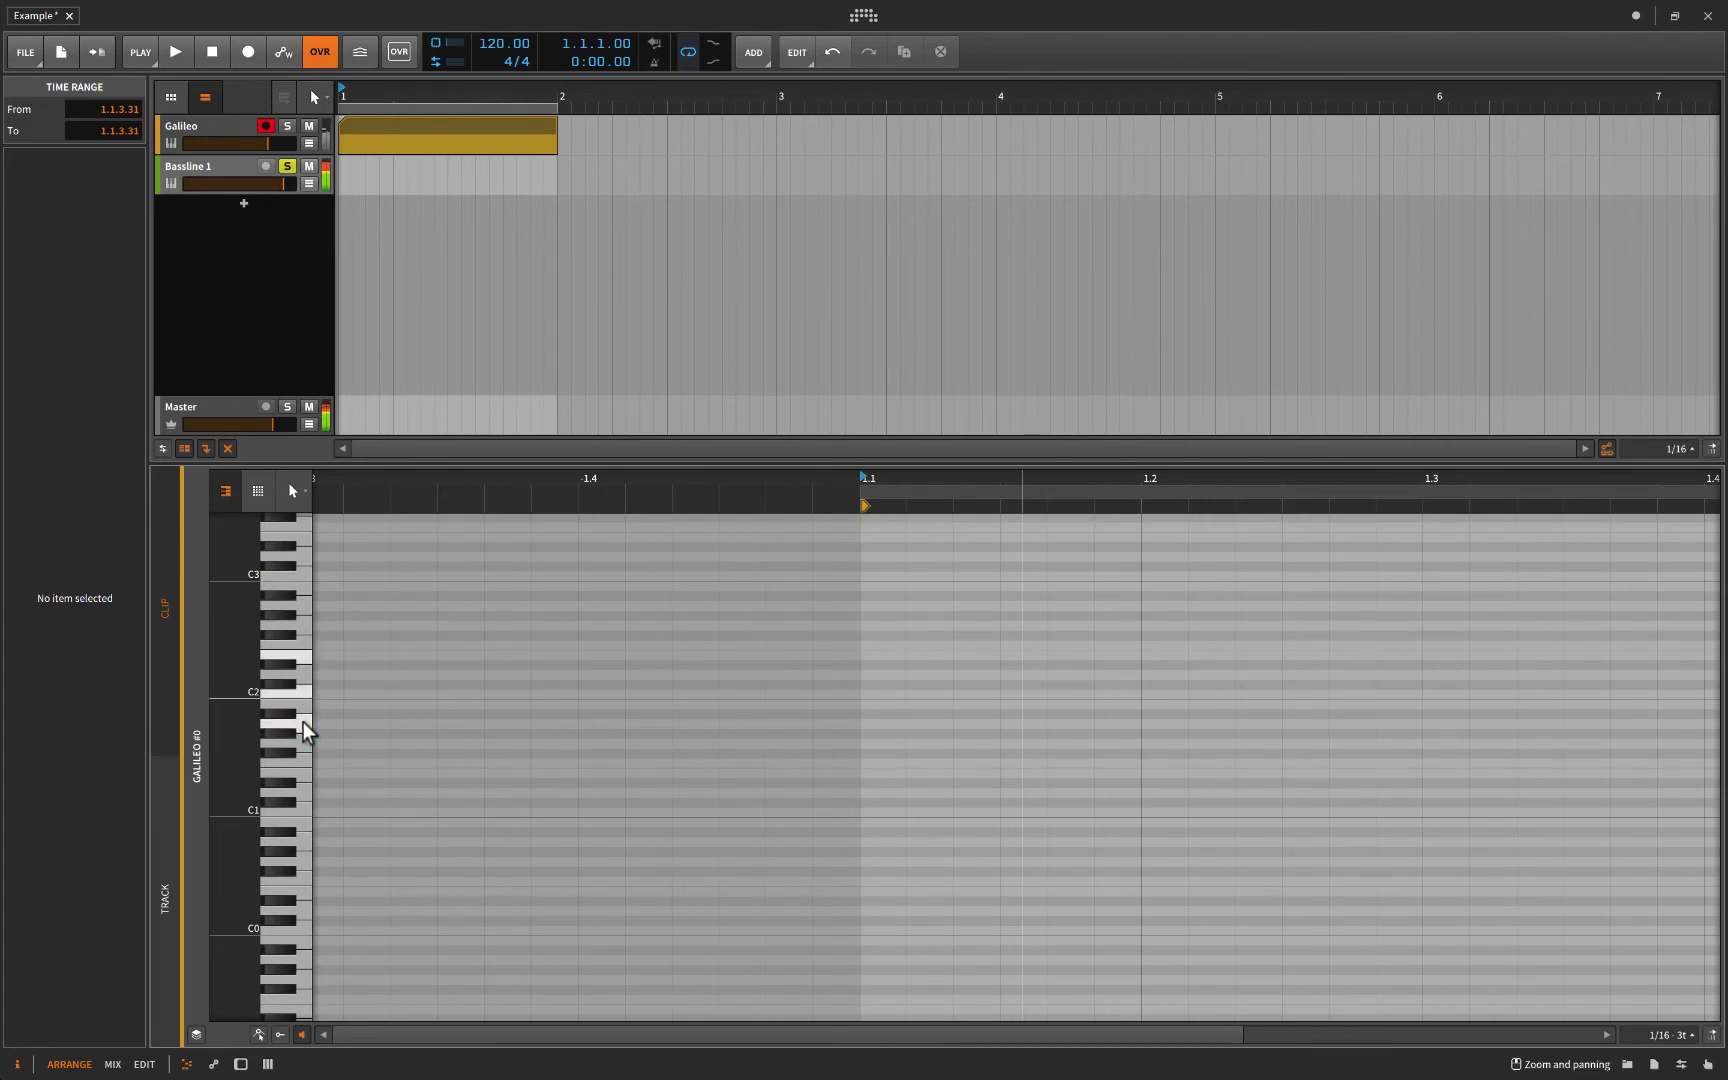
pyautogui.click(299, 740)
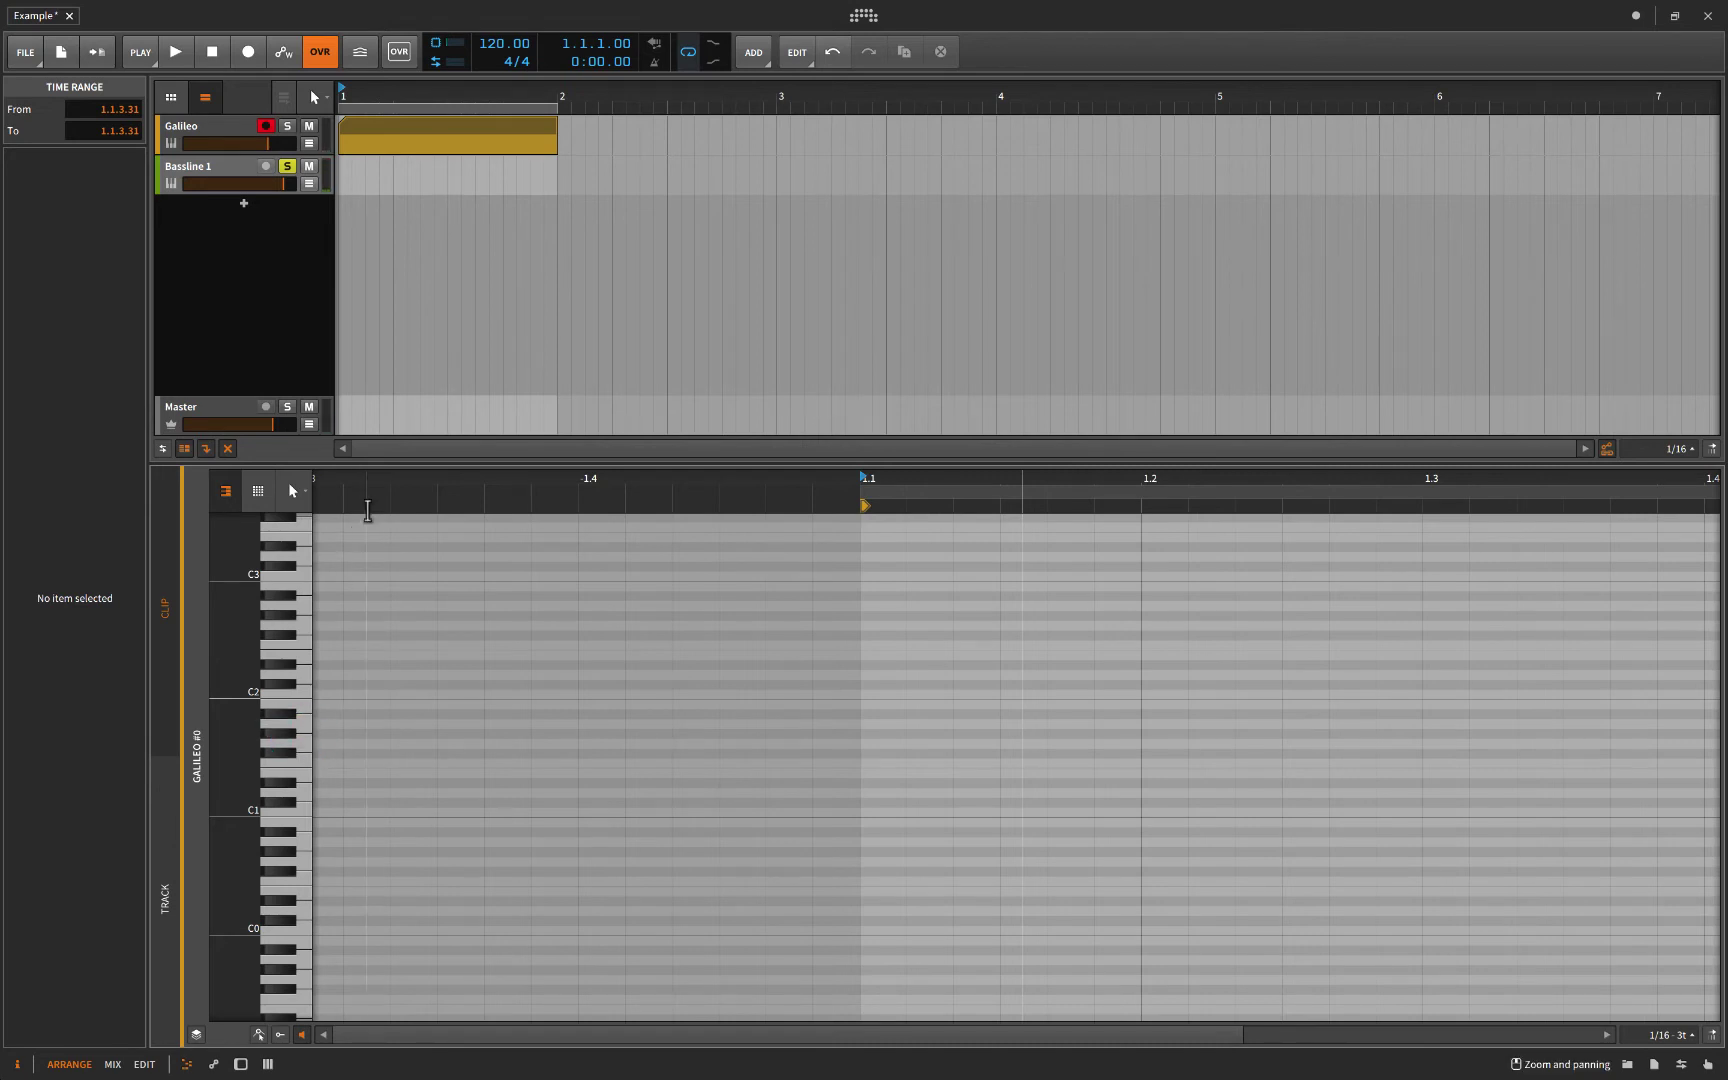
pyautogui.moveTo(370, 467); pyautogui.dragTo(370, 679)
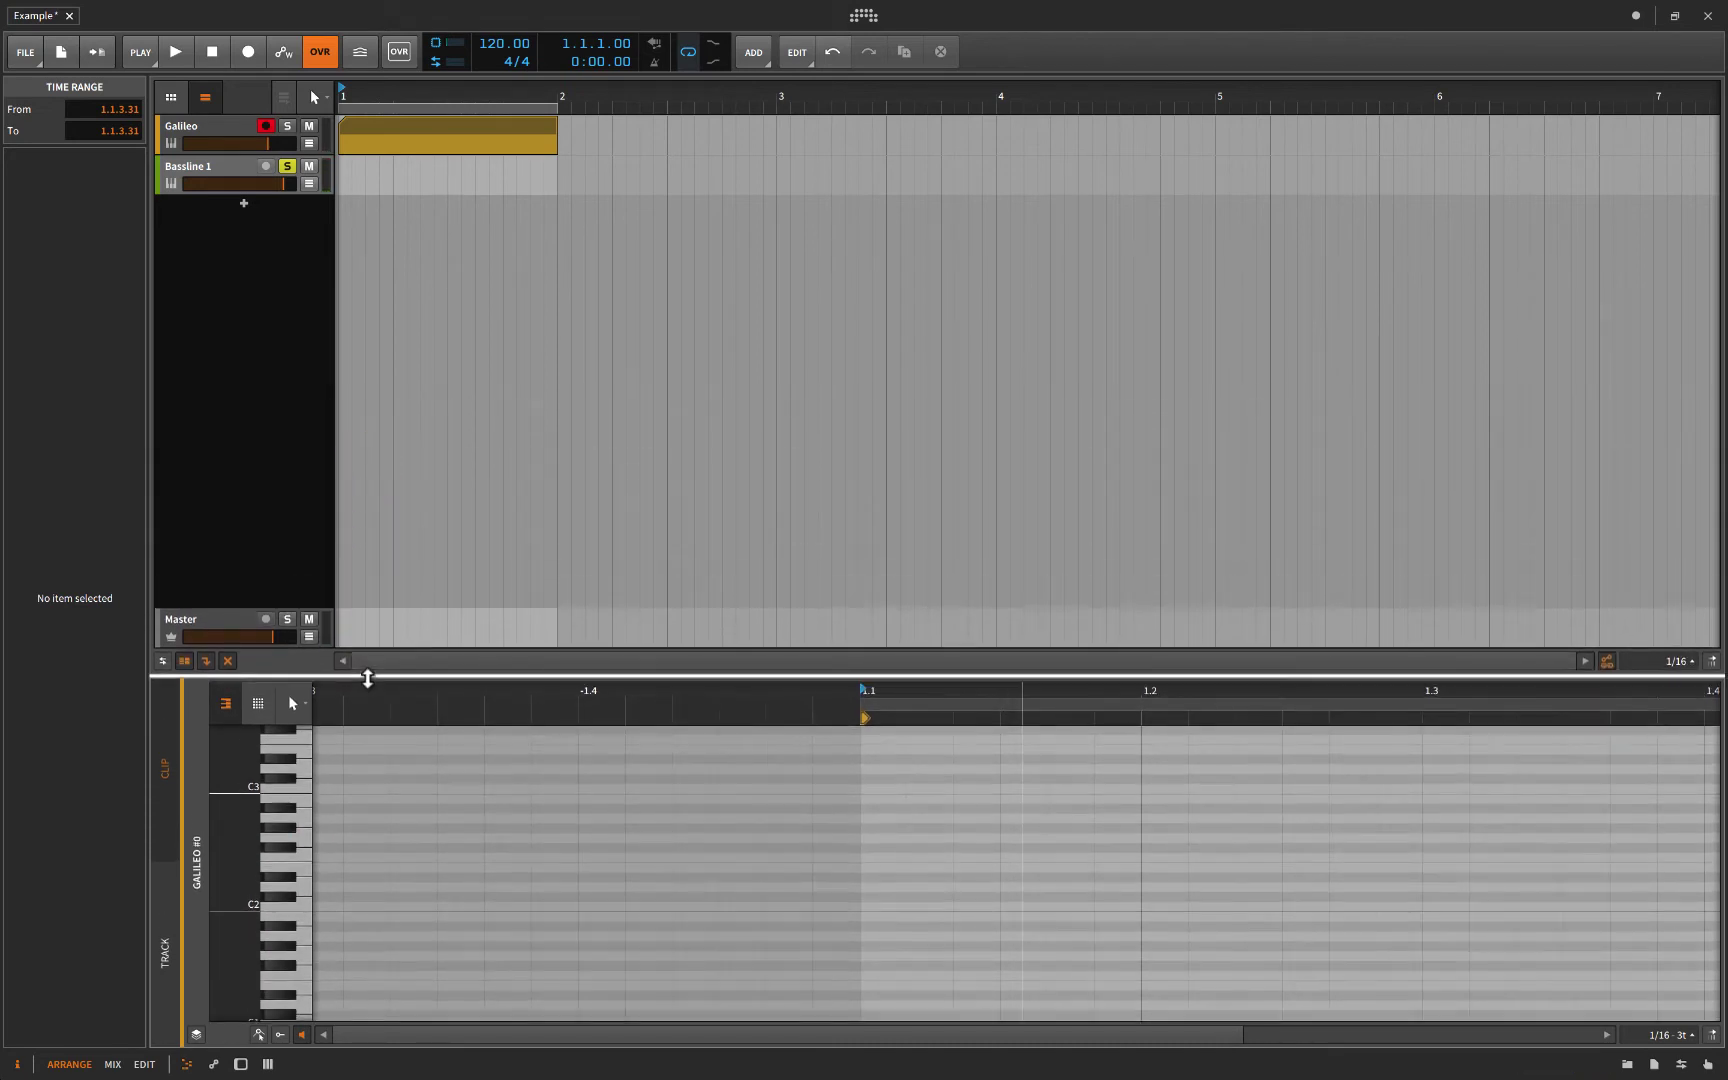
pyautogui.click(237, 170)
pyautogui.click(237, 170)
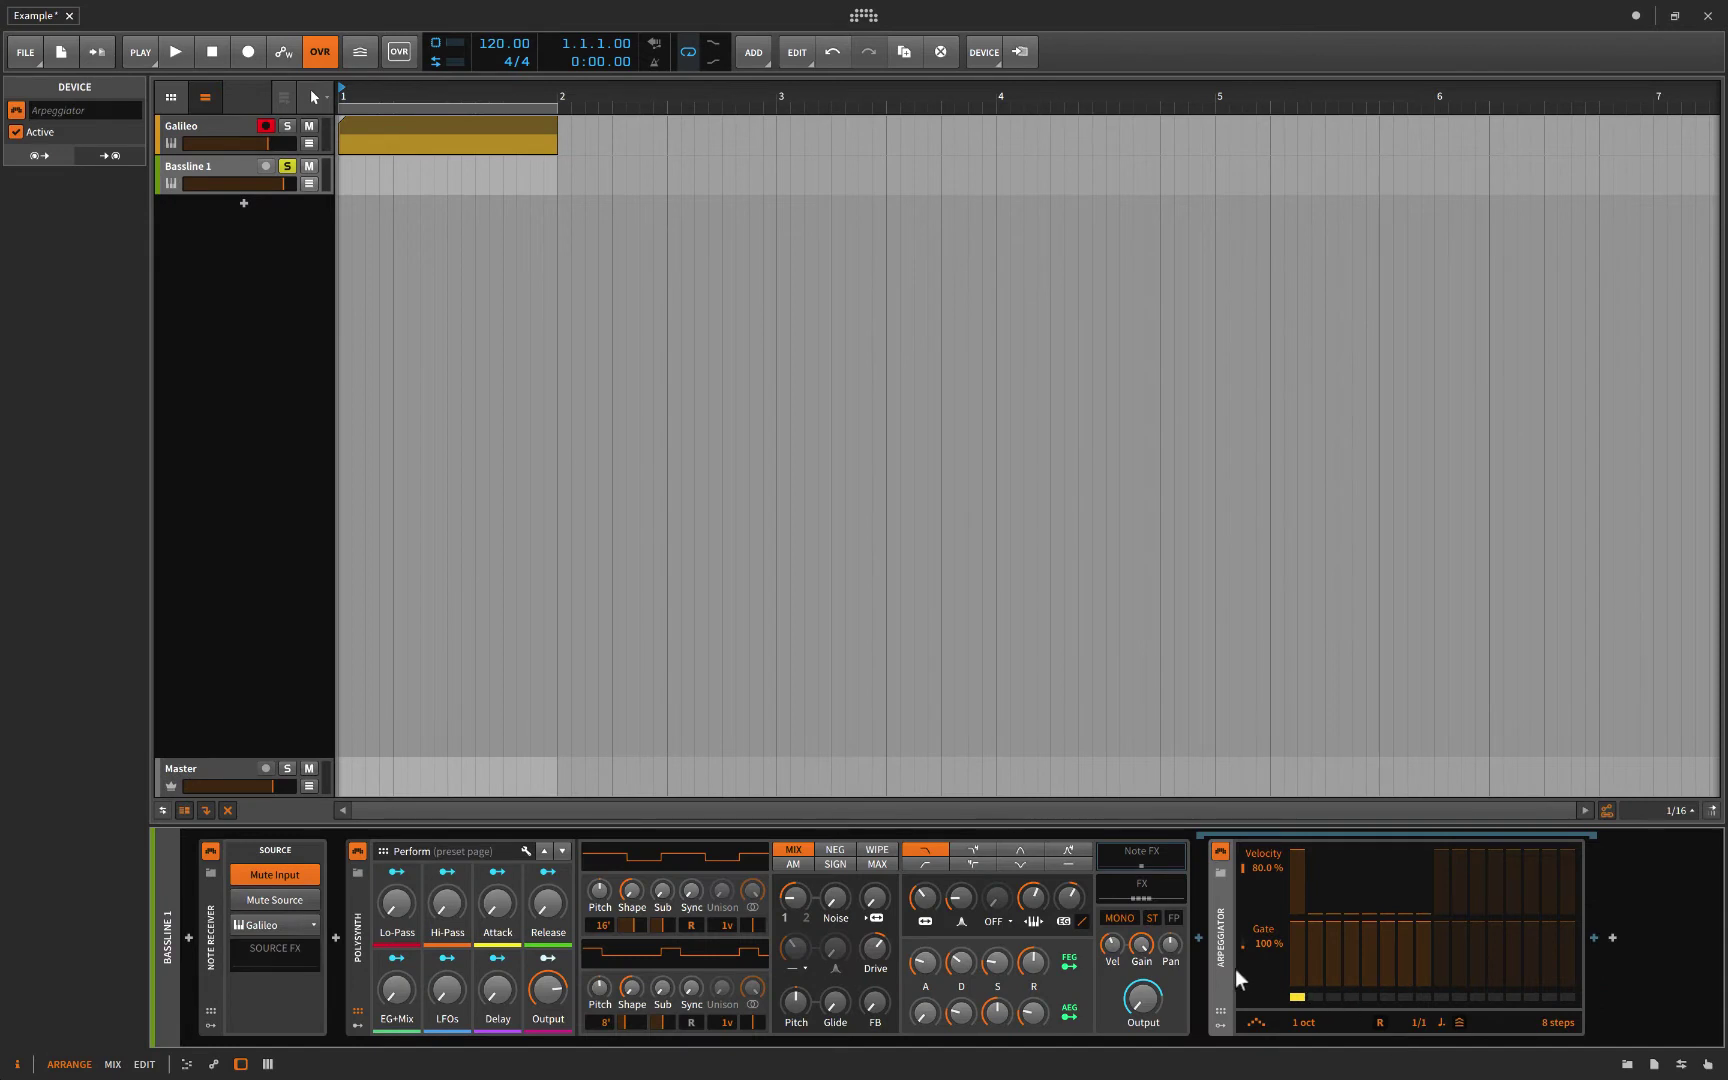
# Raise the Arpeggiator's velocities for steps 2 to 4 and set its rate to 1/8 to hear the extra notes
pyautogui.moveTo(1315, 878); pyautogui.dragTo(1351, 882)
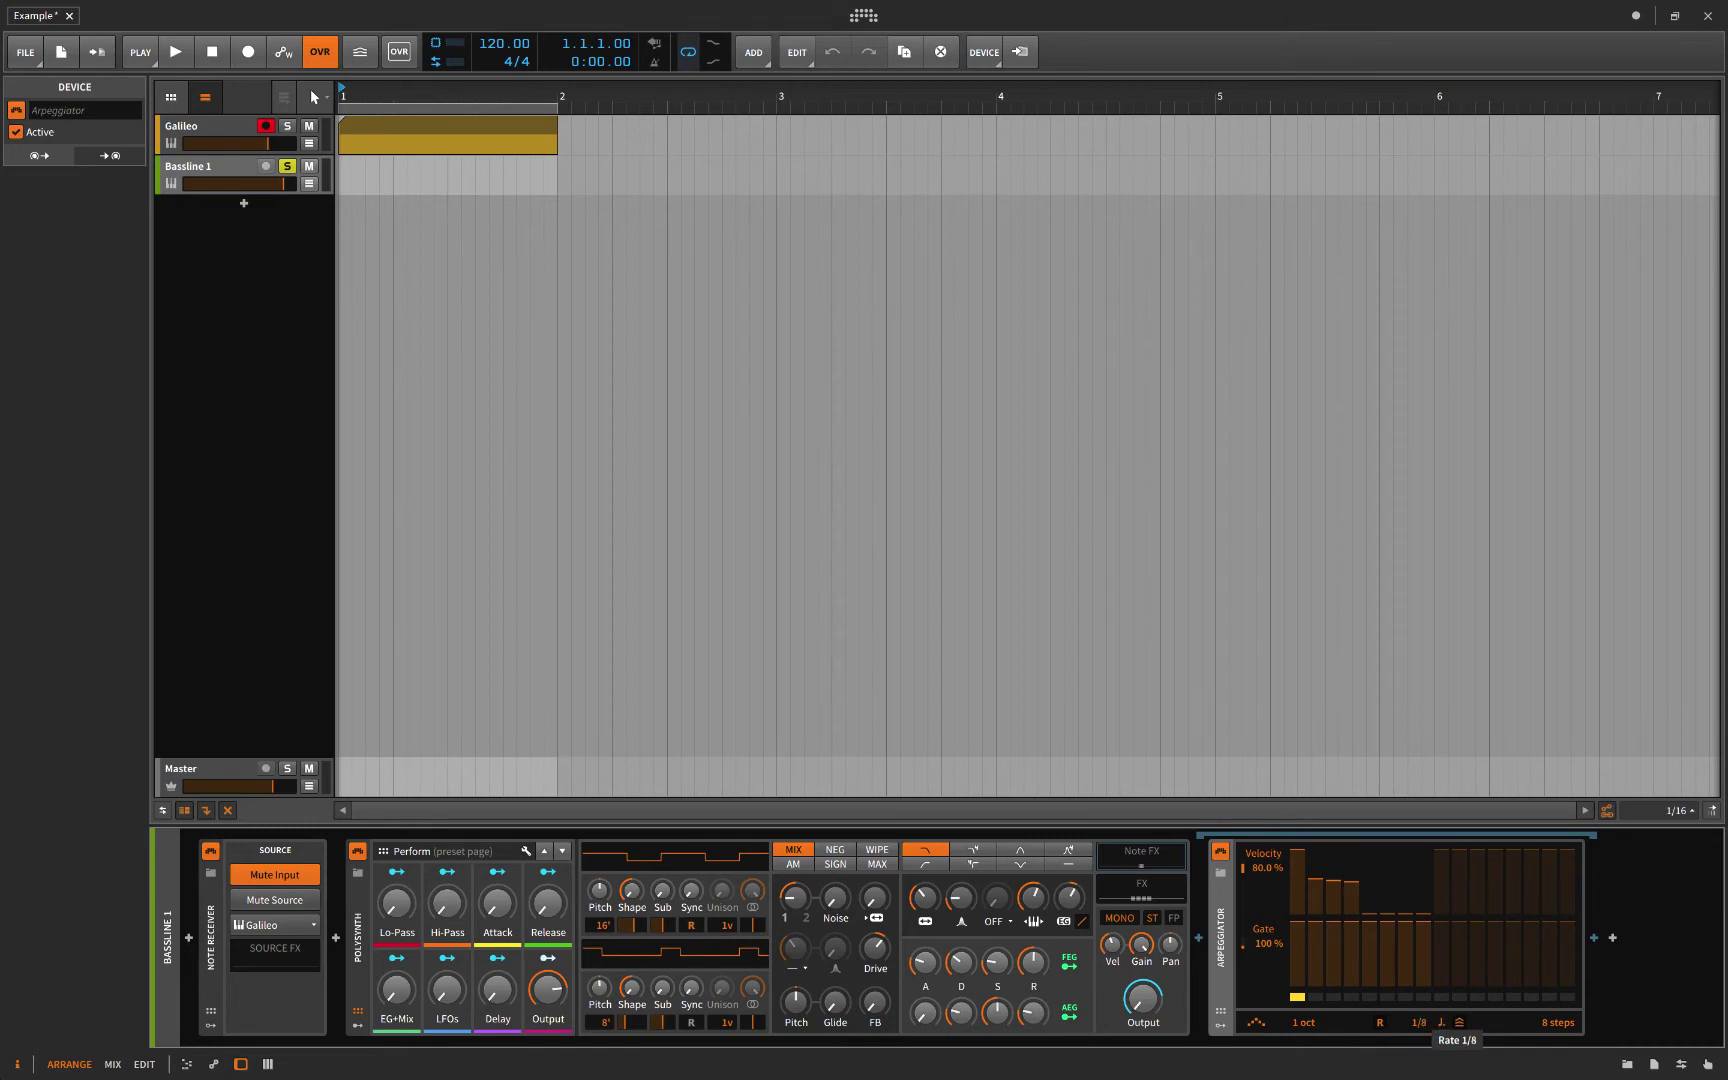
pyautogui.moveTo(1291, 869)
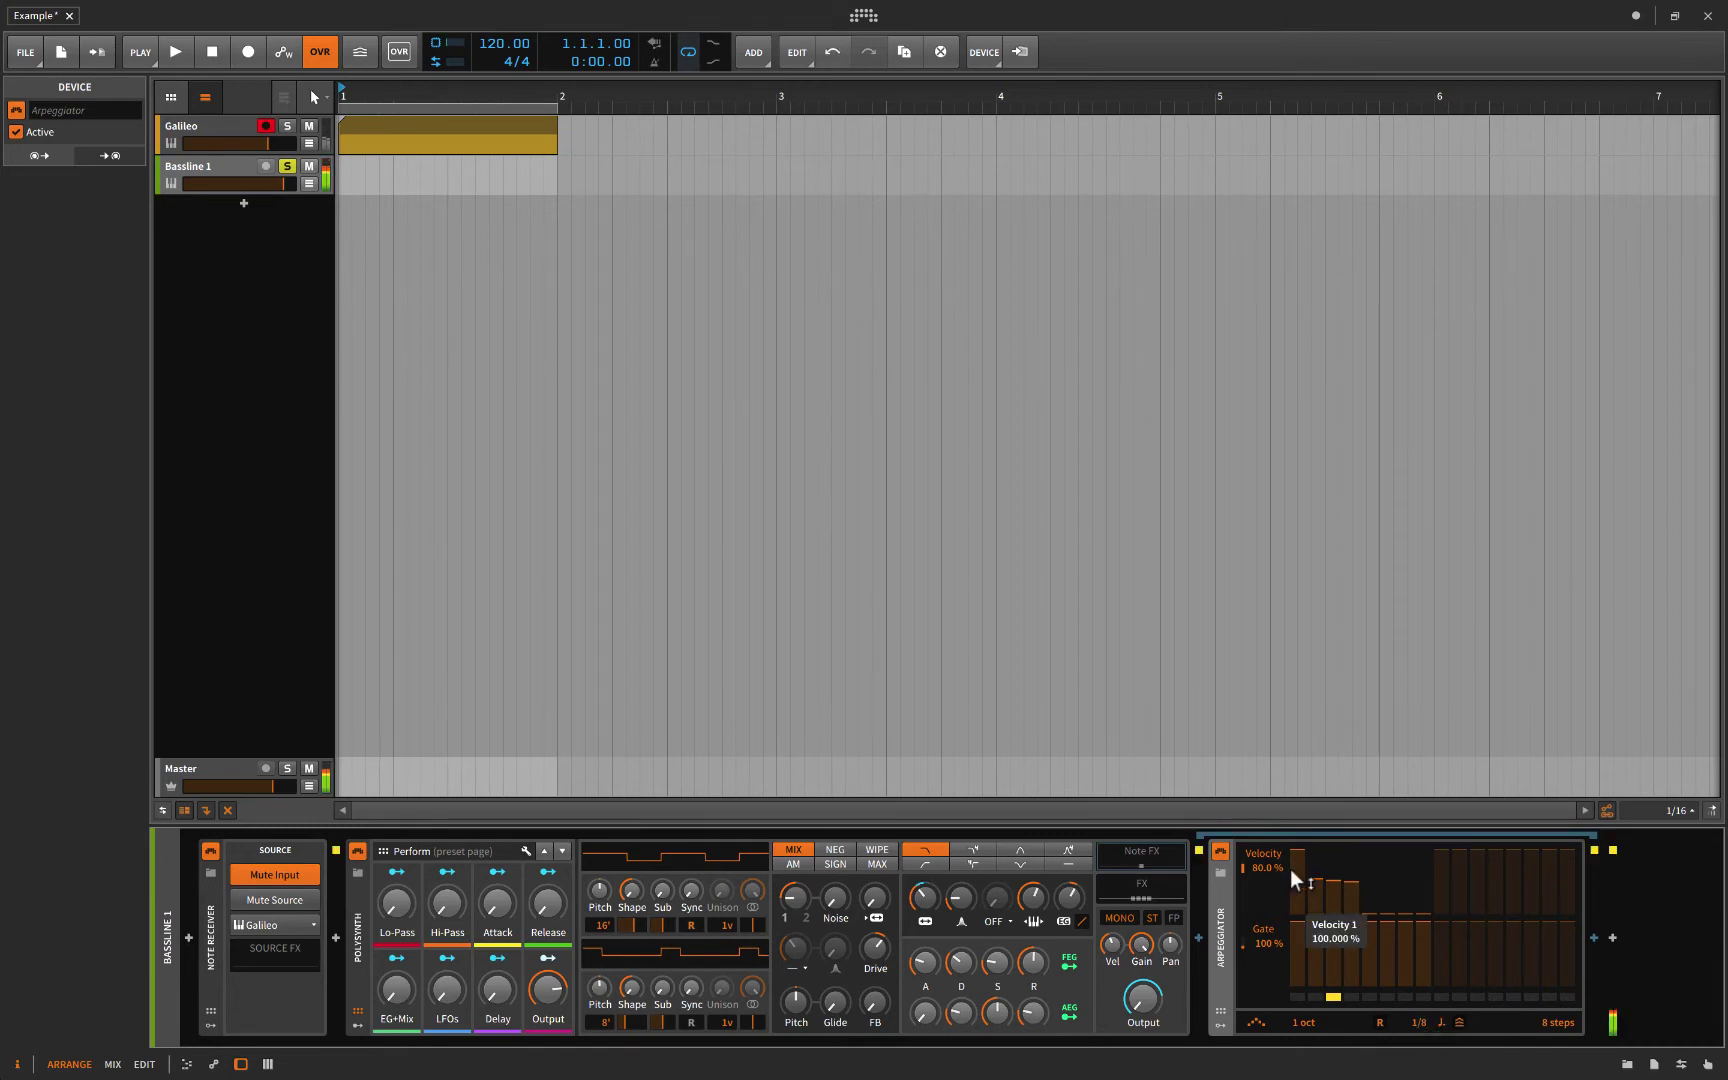
# Return the Arpeggiator's velocities for steps 2 to 4 to 0% and its rate to 1/1
pyautogui.click(1313, 893)
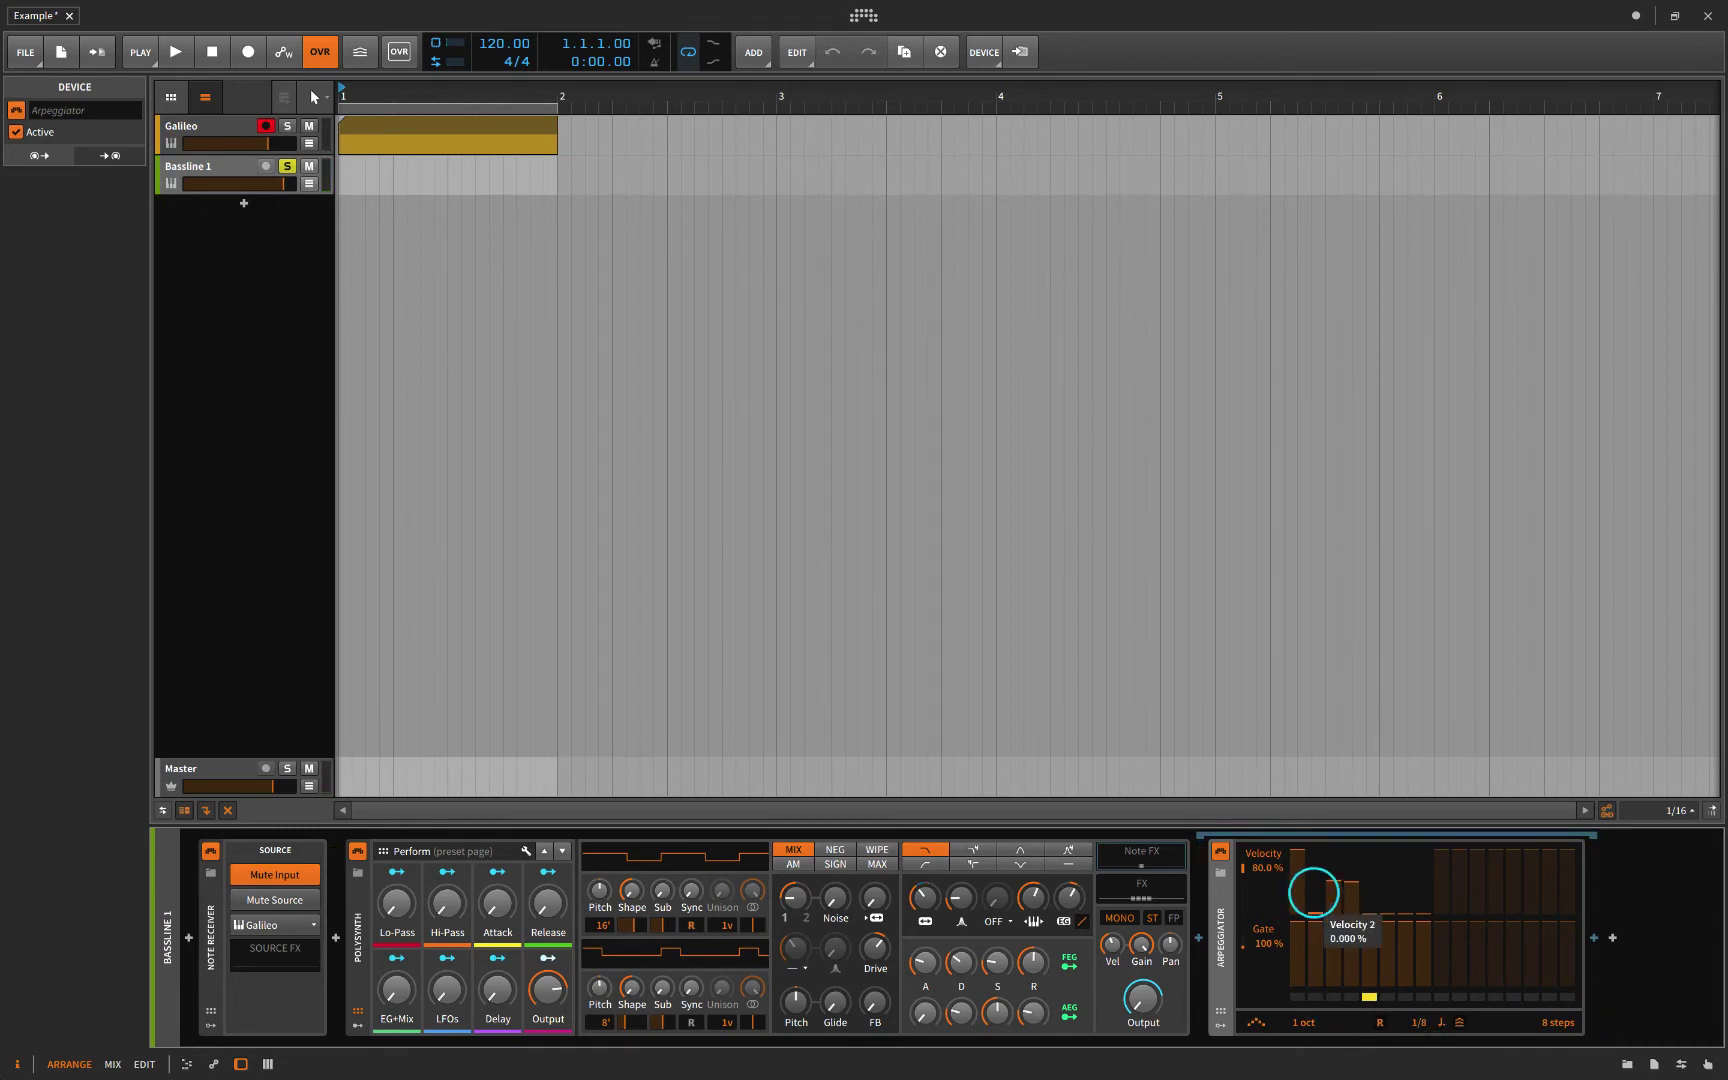
pyautogui.click(1332, 895)
pyautogui.click(1351, 913)
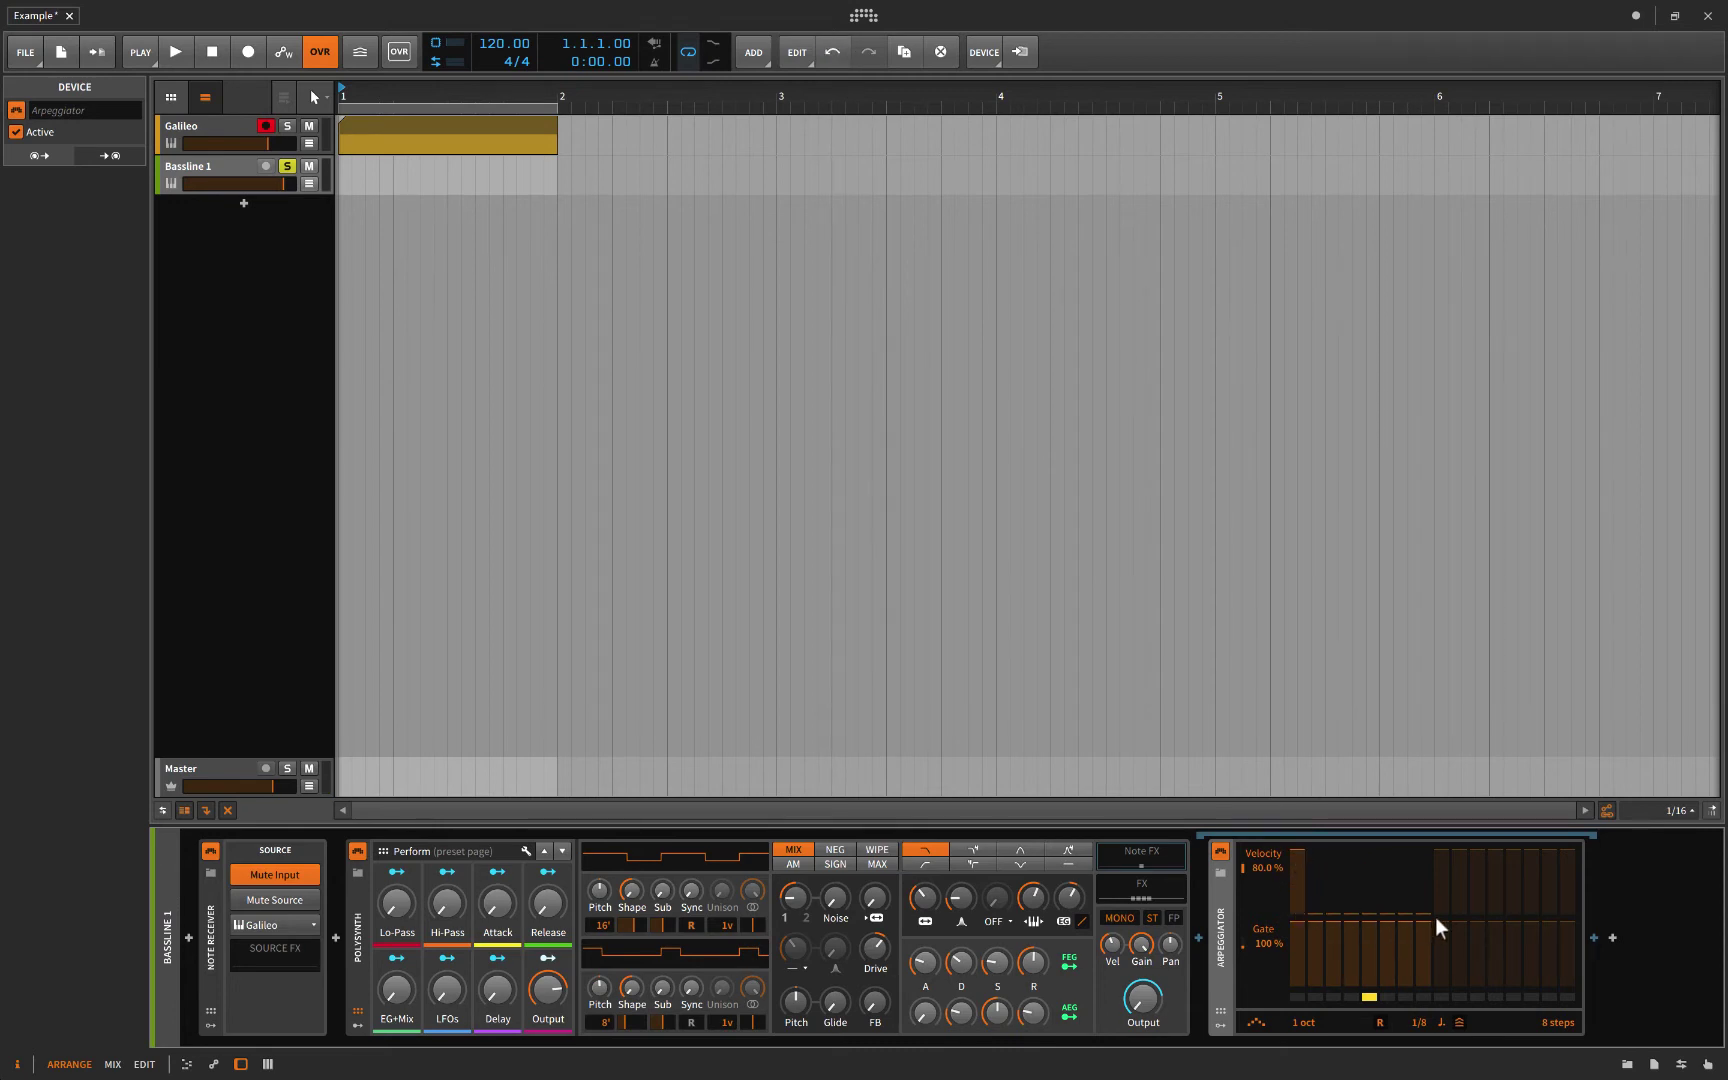
pyautogui.moveTo(1416, 1025); pyautogui.dragTo(1421, 1032)
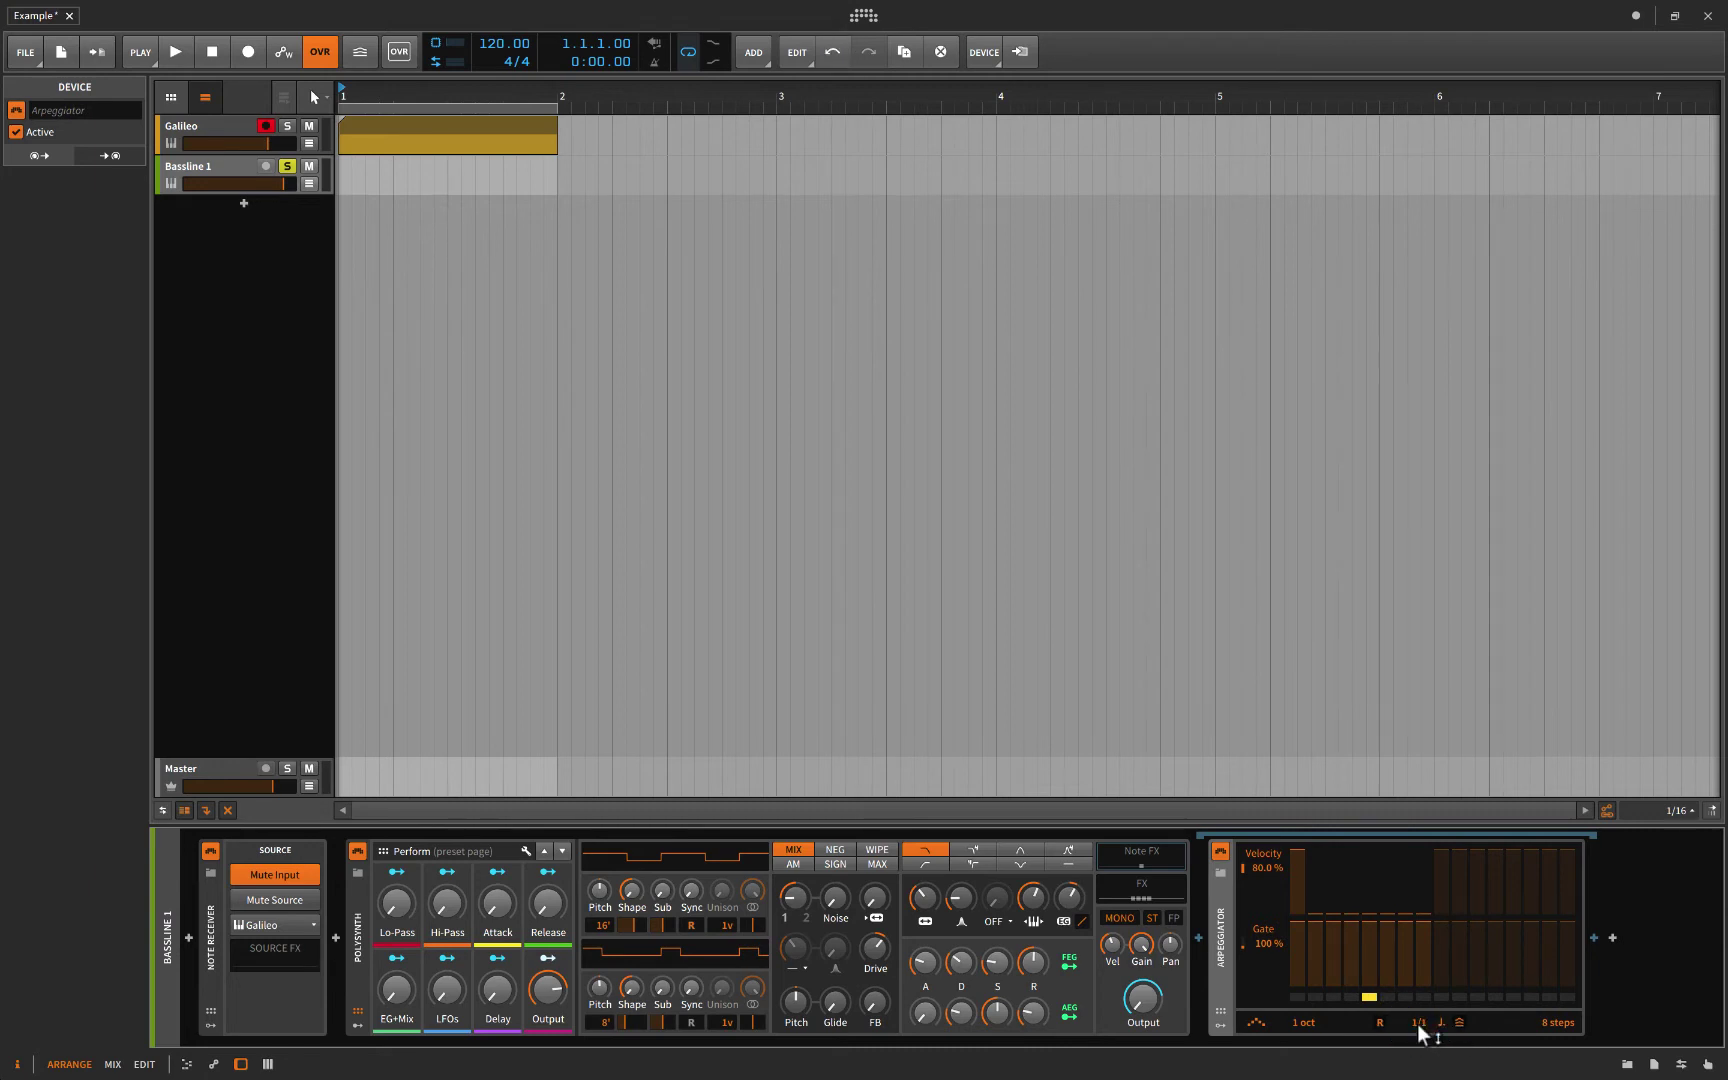
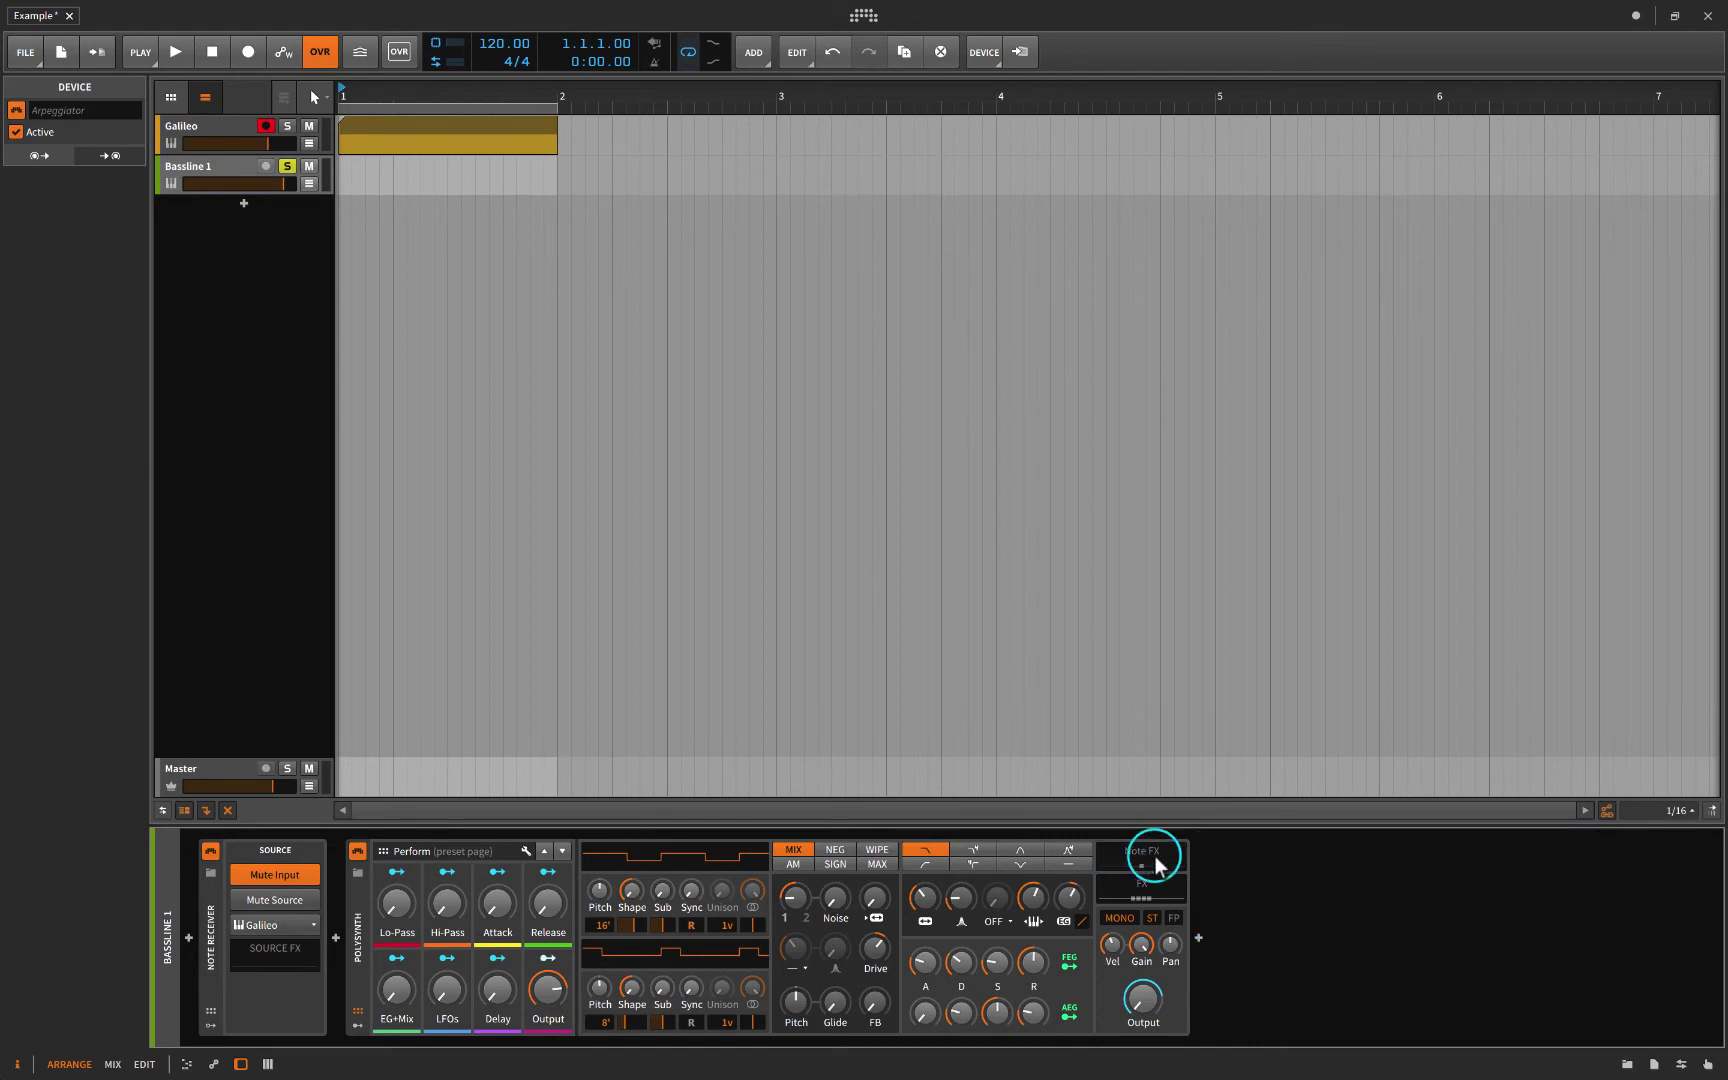
# Insert a Note Filter before the Arpeggiator in Polysynth's Note FX chain and set its maximum key to 73
pyautogui.click(1198, 938)
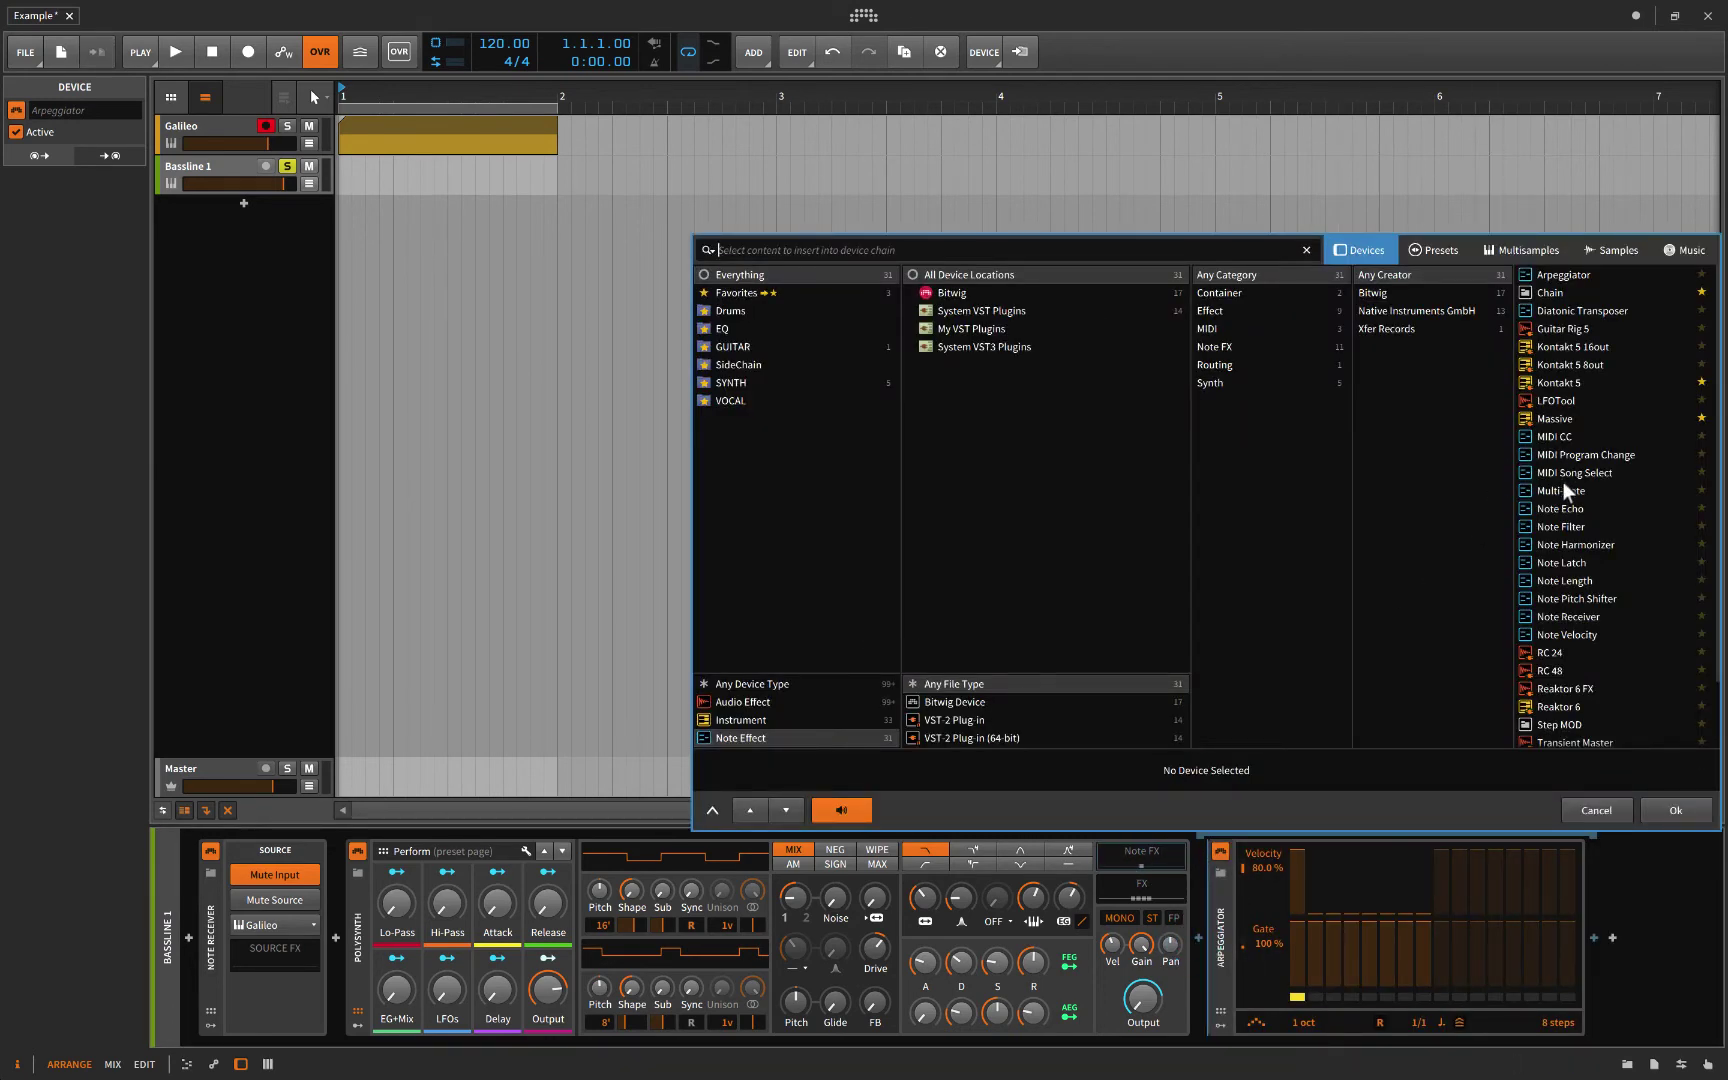
pyautogui.click(1564, 526)
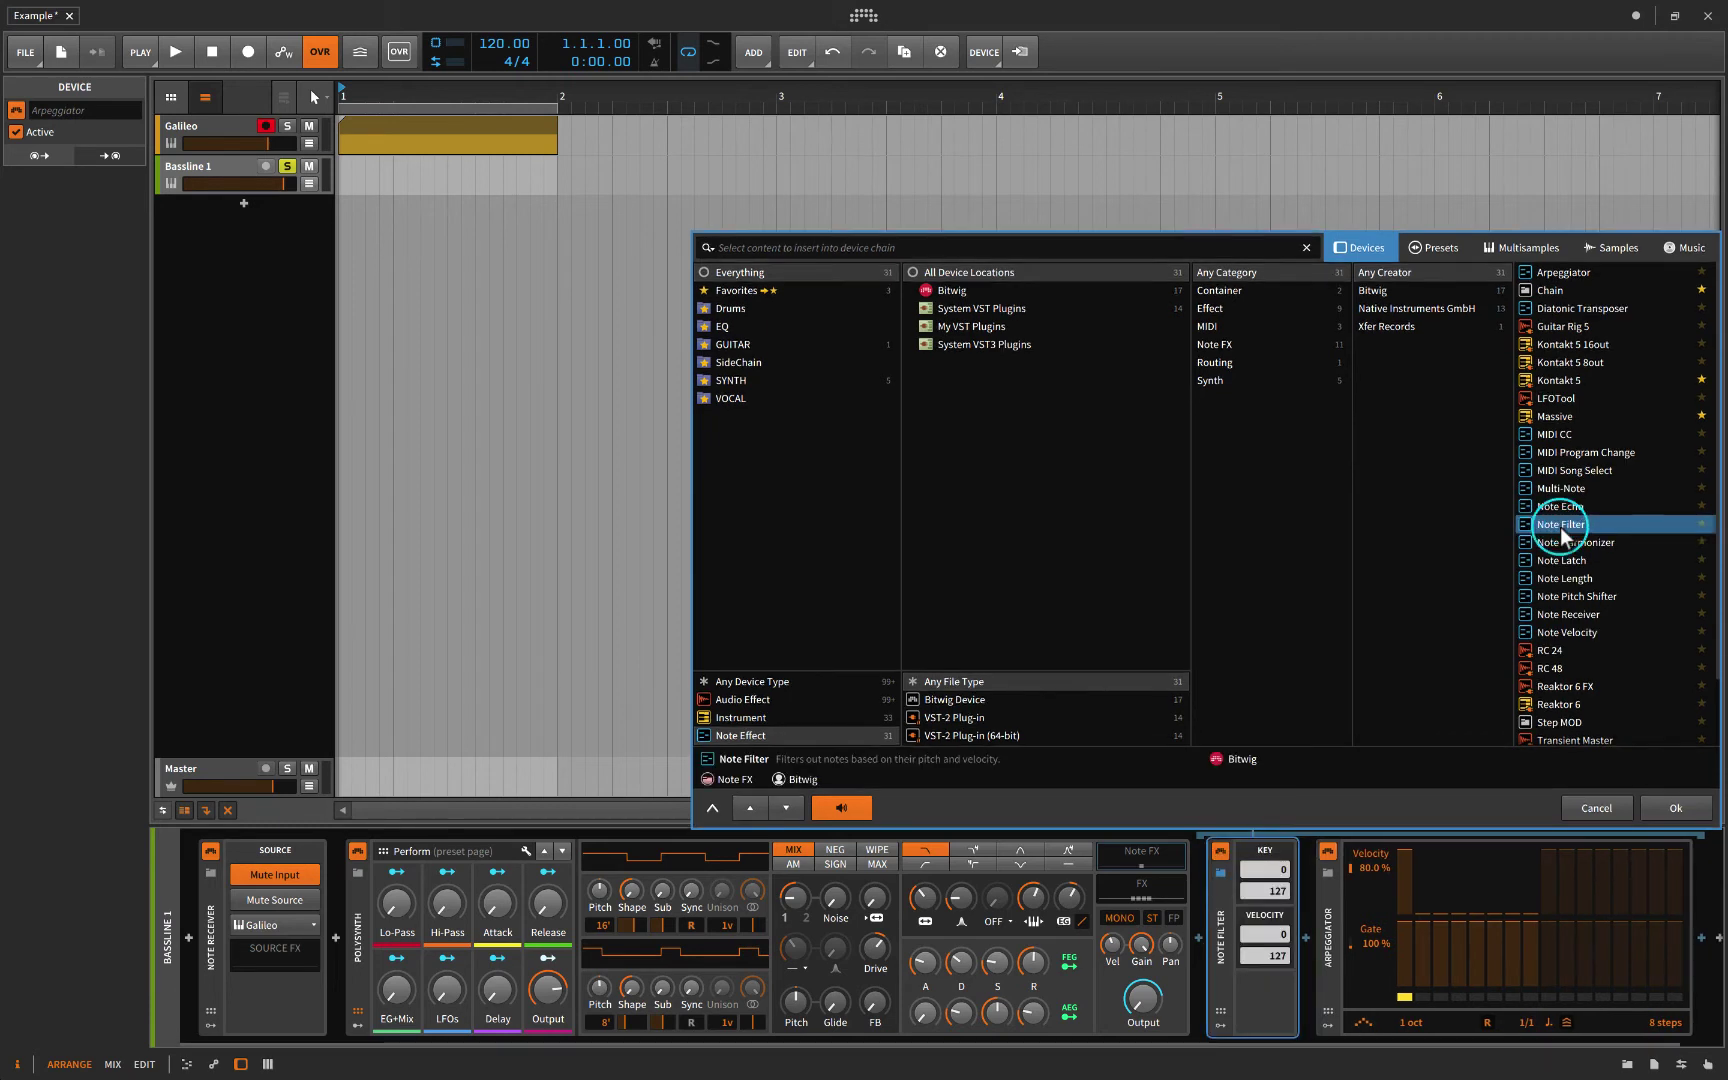
pyautogui.click(1671, 815)
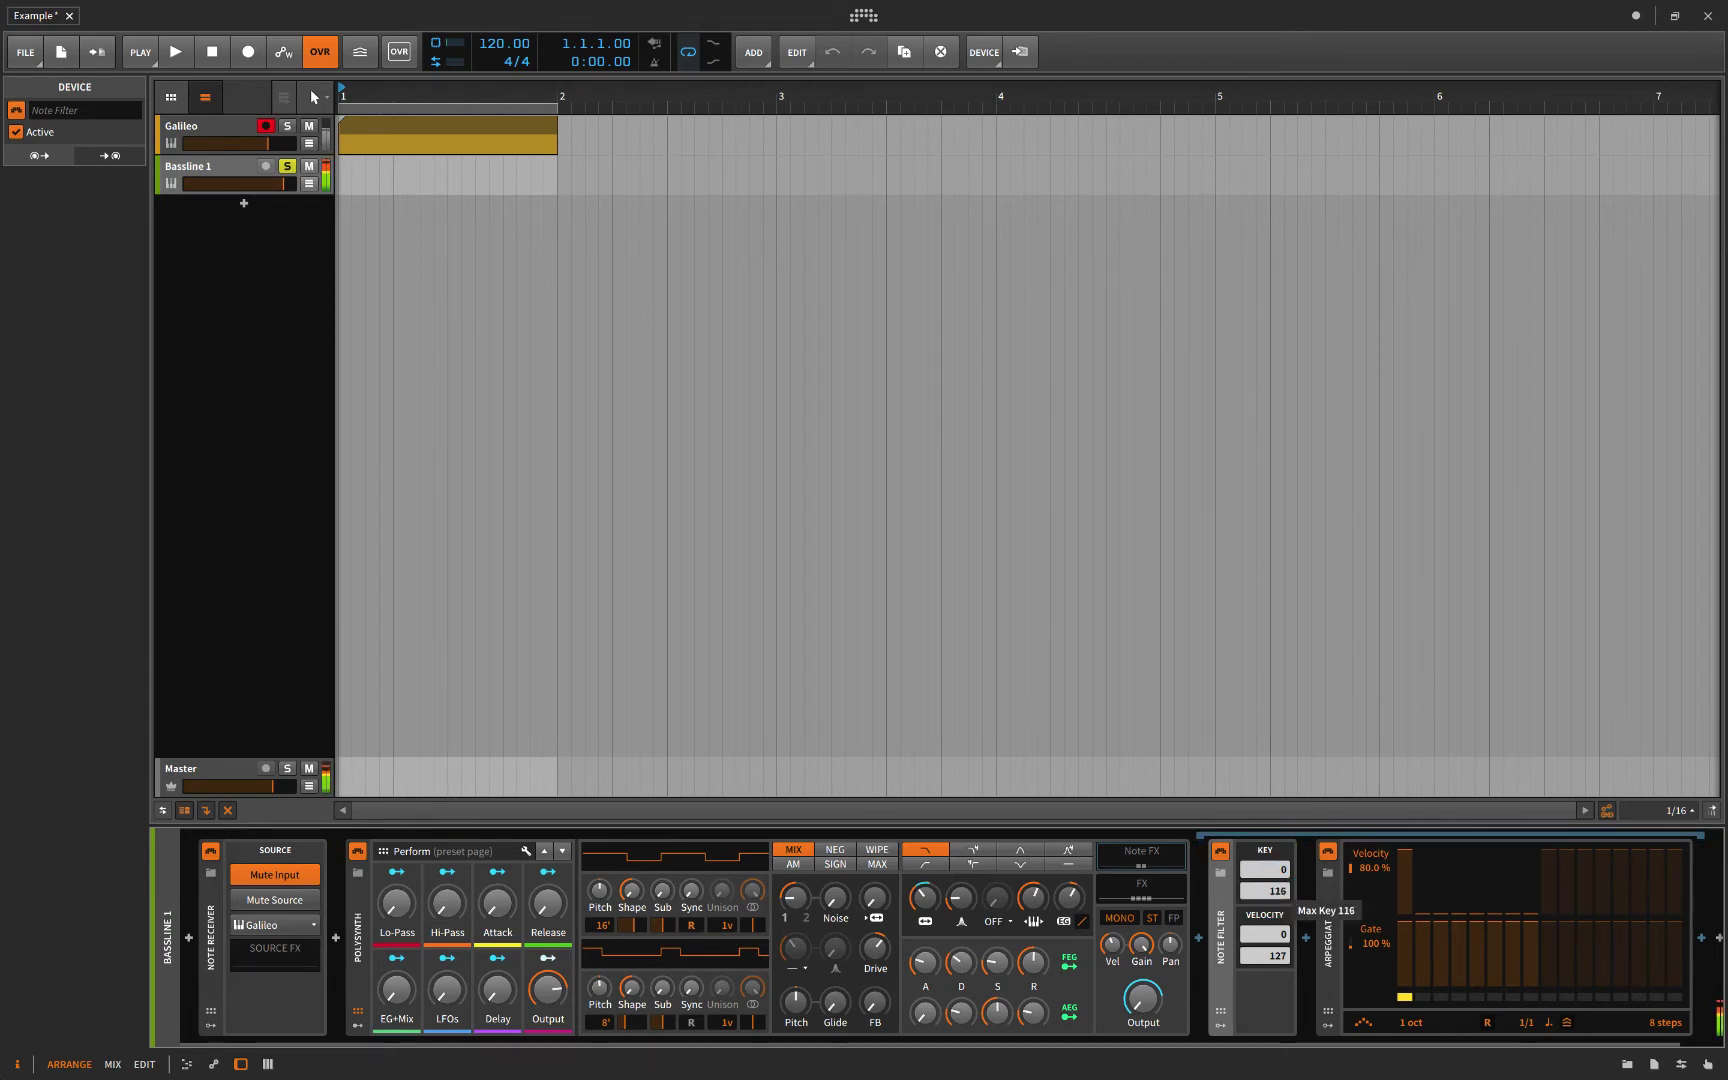
pyautogui.moveTo(1273, 889); pyautogui.dragTo(1275, 904)
pyautogui.moveTo(1275, 904); pyautogui.dragTo(1270, 891)
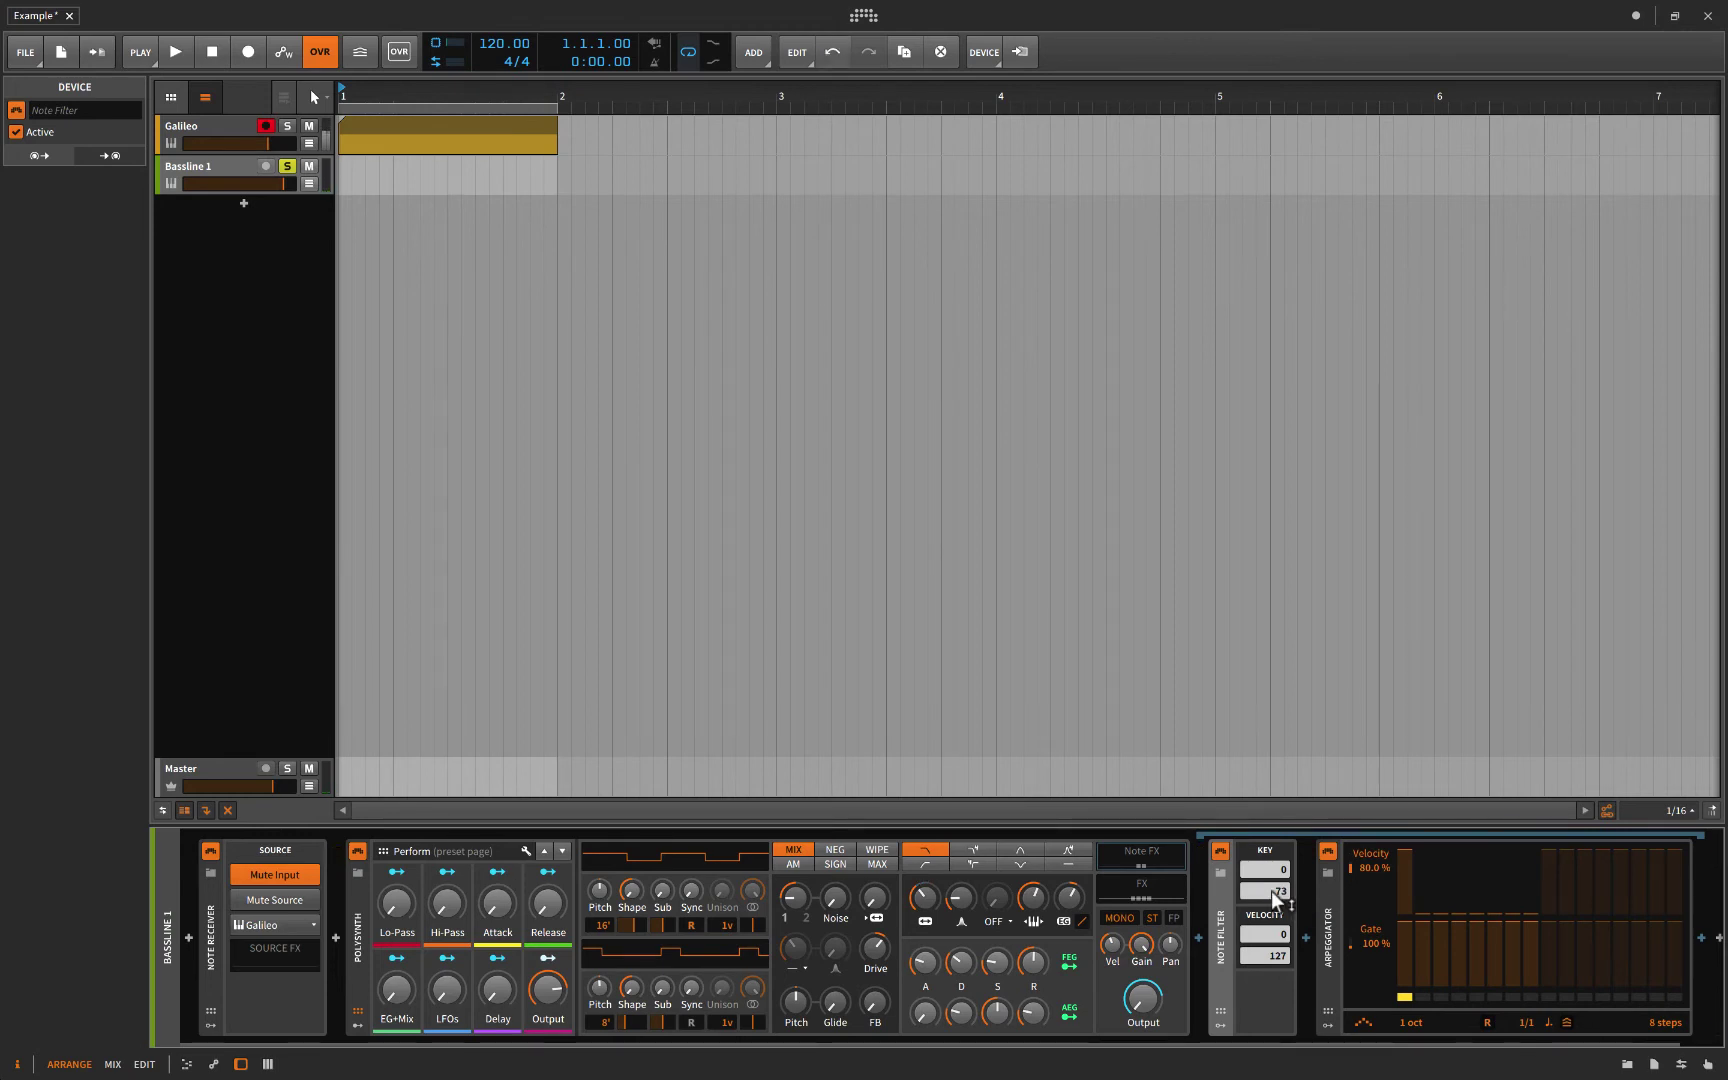
pyautogui.moveTo(1274, 891); pyautogui.dragTo(1274, 891)
# Lower the Galileo and Bassline 1 volumes to the same level and solo both tracks to hear them together
pyautogui.moveTo(284, 183)
pyautogui.mouseDown()
pyautogui.moveTo(245, 183)
pyautogui.moveTo(244, 143)
pyautogui.mouseUp()
pyautogui.click(267, 143)
pyautogui.click(366, 123)
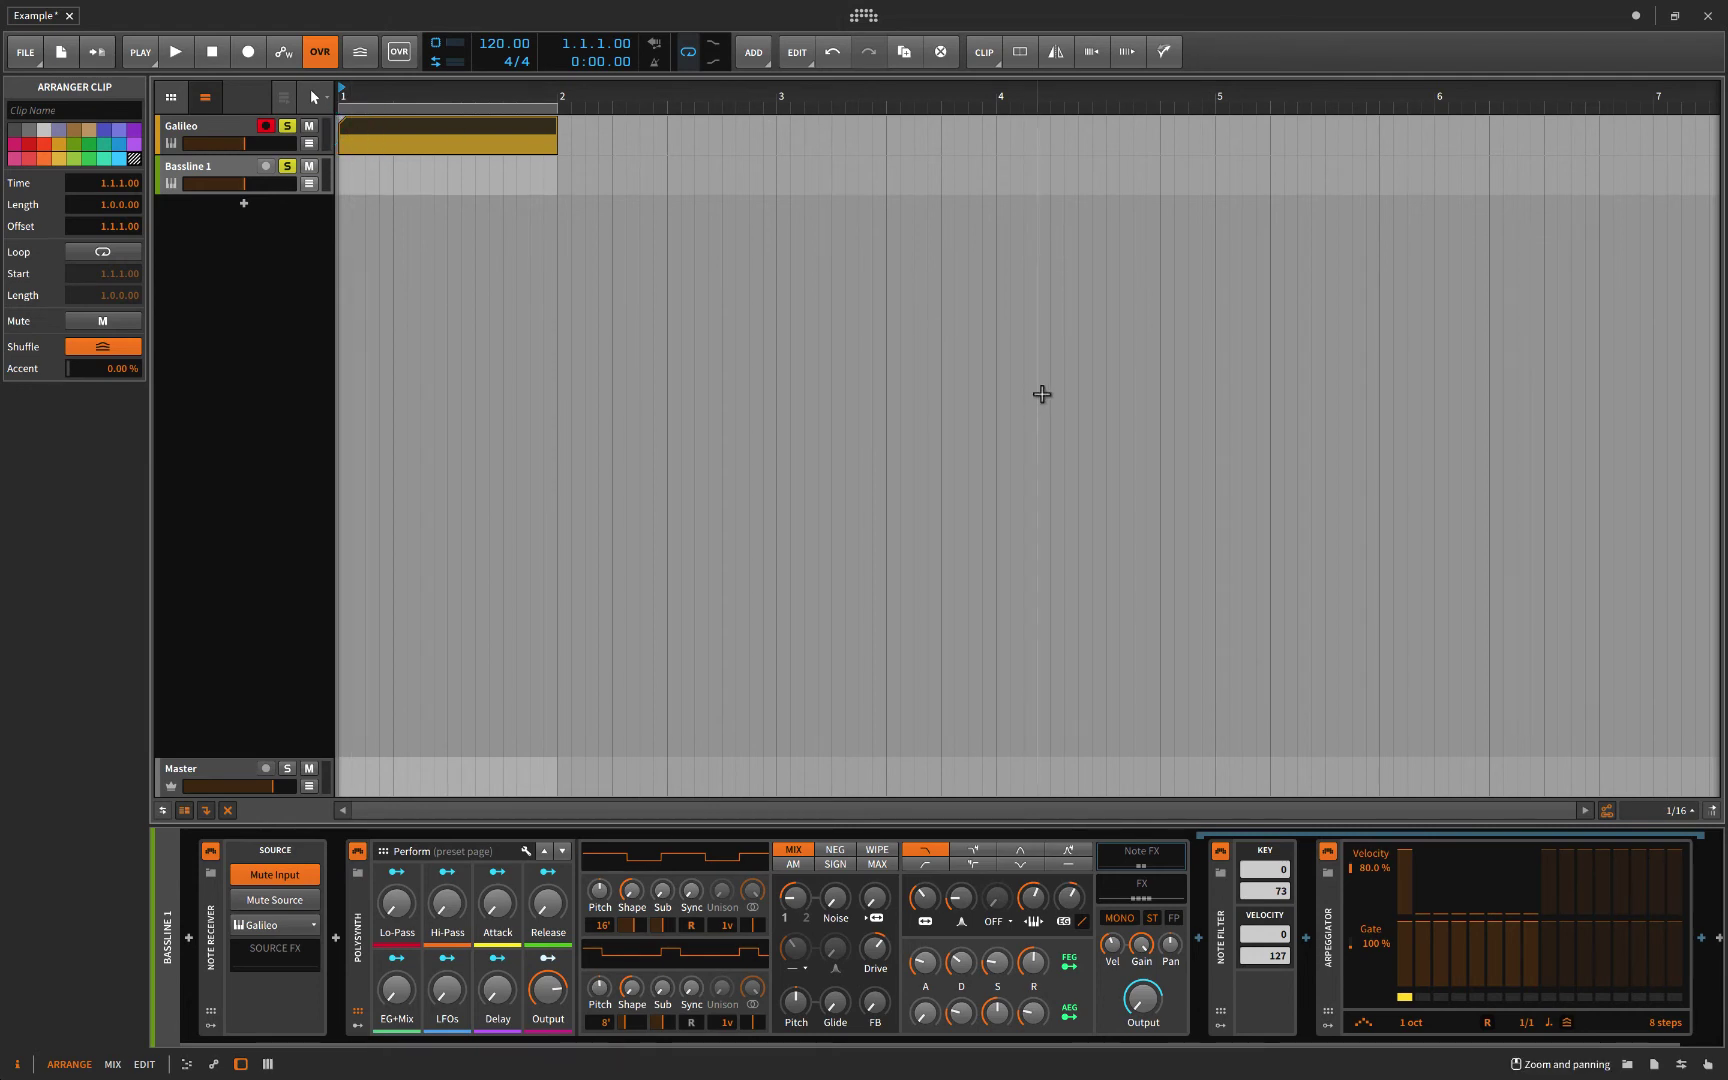
pyautogui.click(217, 163)
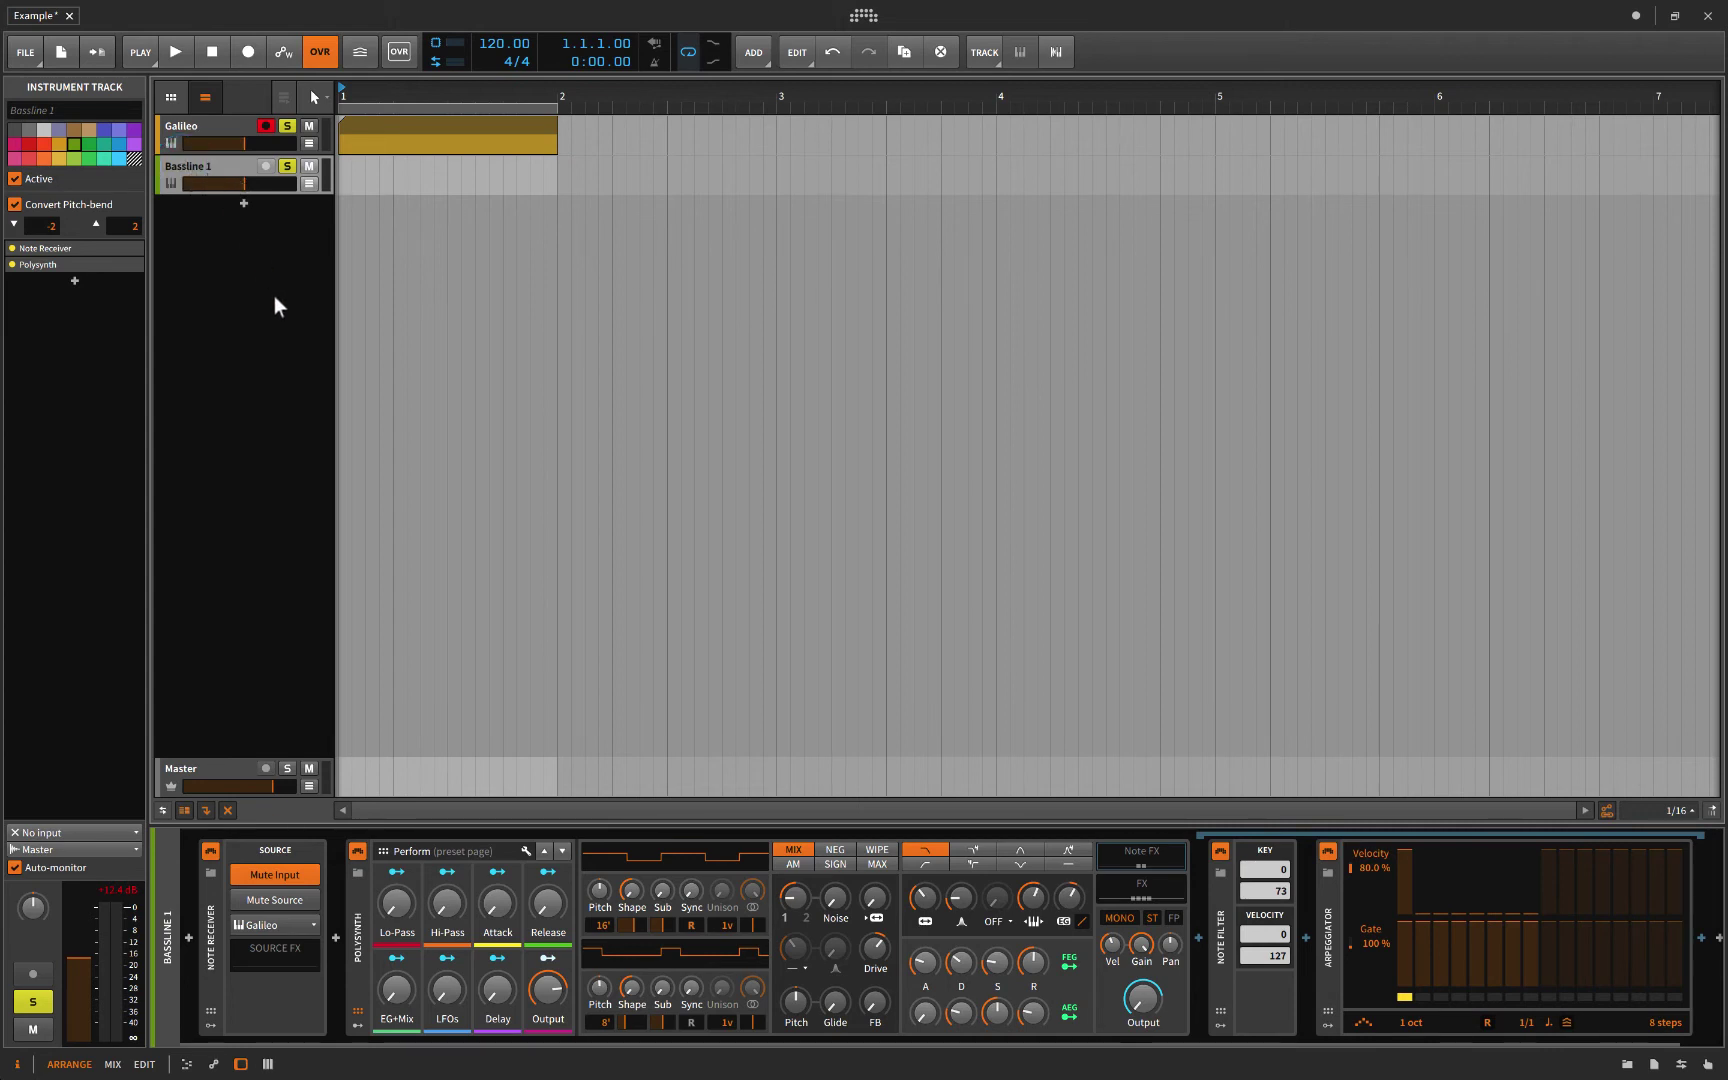
pyautogui.click(1120, 917)
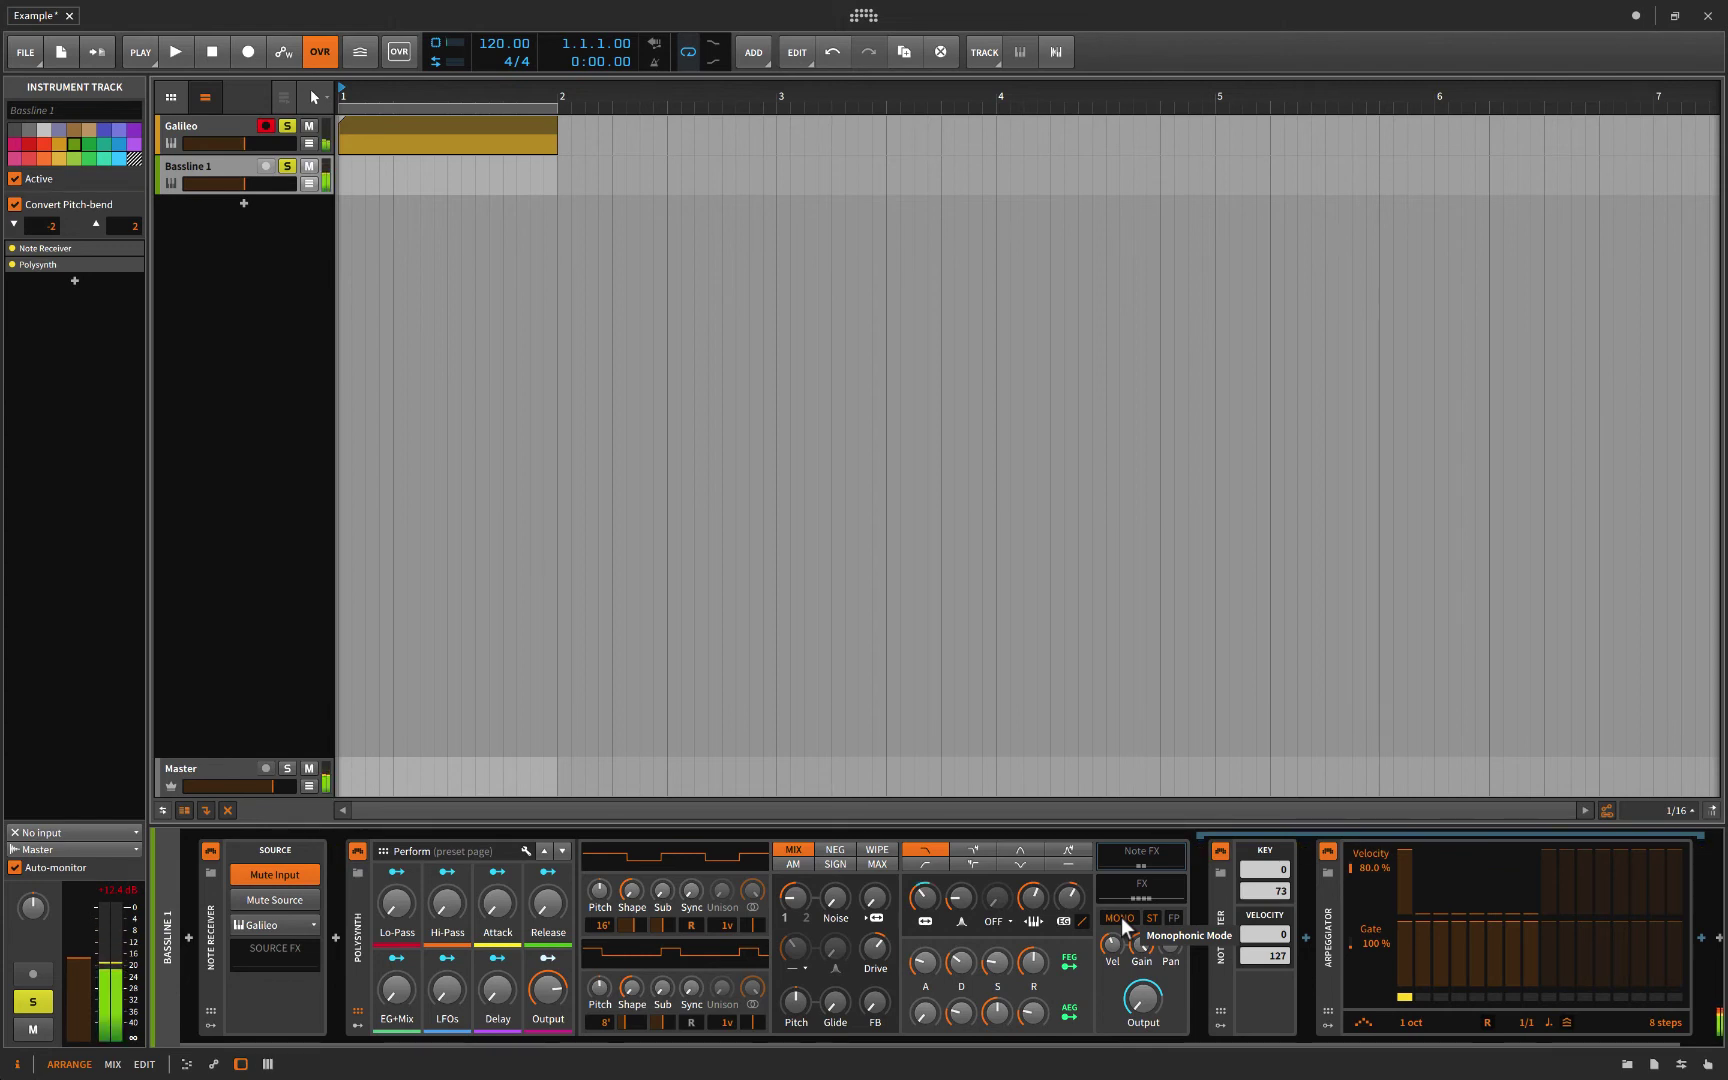
pyautogui.click(287, 126)
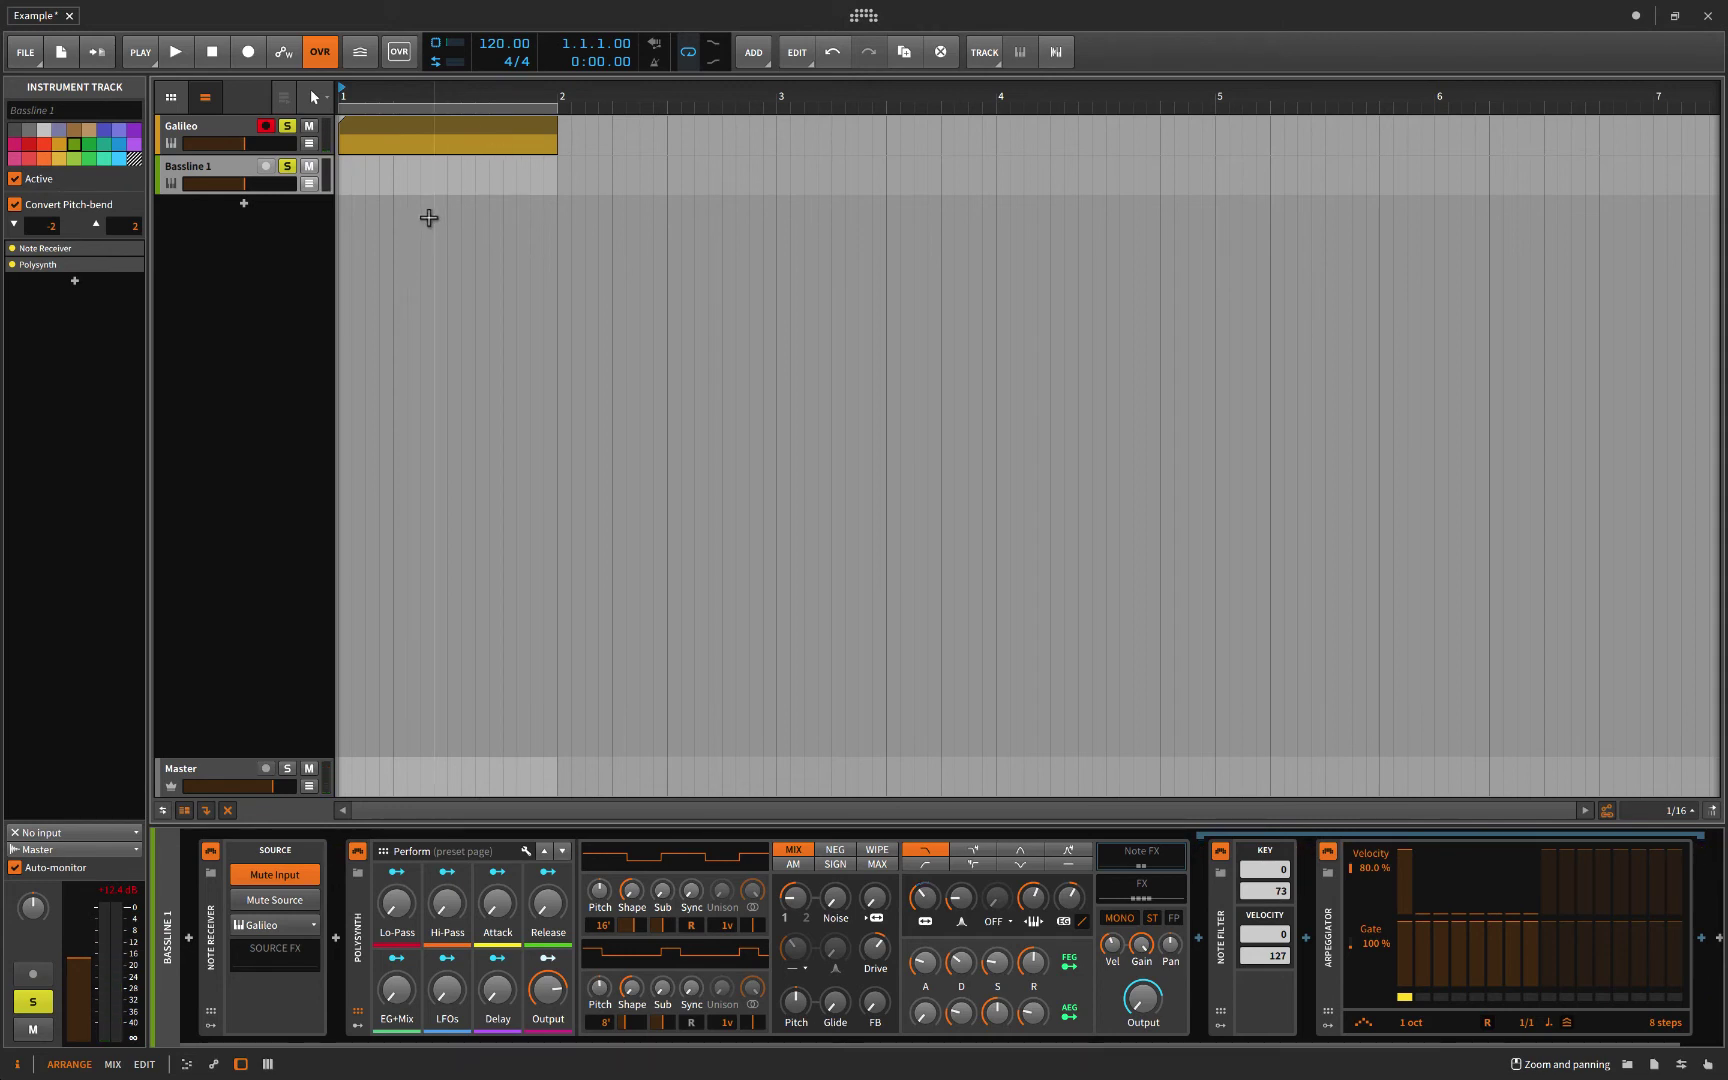
# Try different volume balances between Bassline 1 and Galileo, then level both tracks again and unsolo Galileo
pyautogui.moveTo(238, 184); pyautogui.dragTo(265, 184)
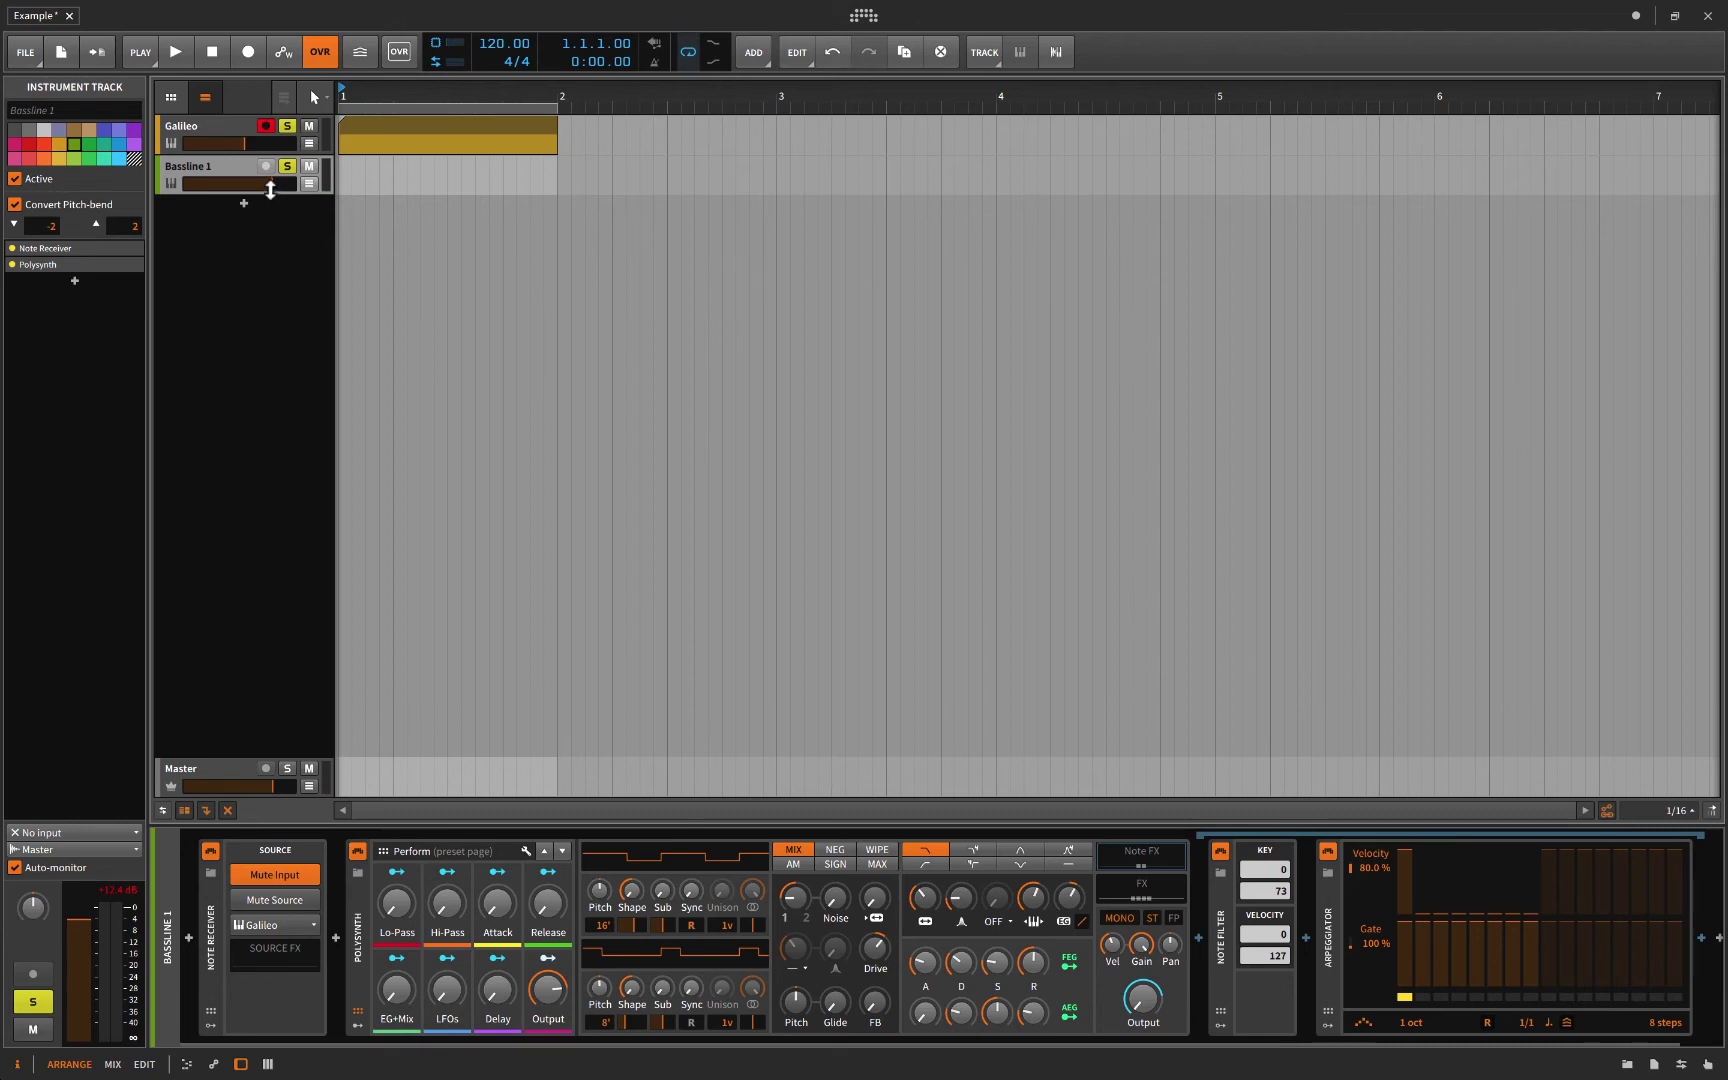
pyautogui.moveTo(272, 184); pyautogui.dragTo(272, 144)
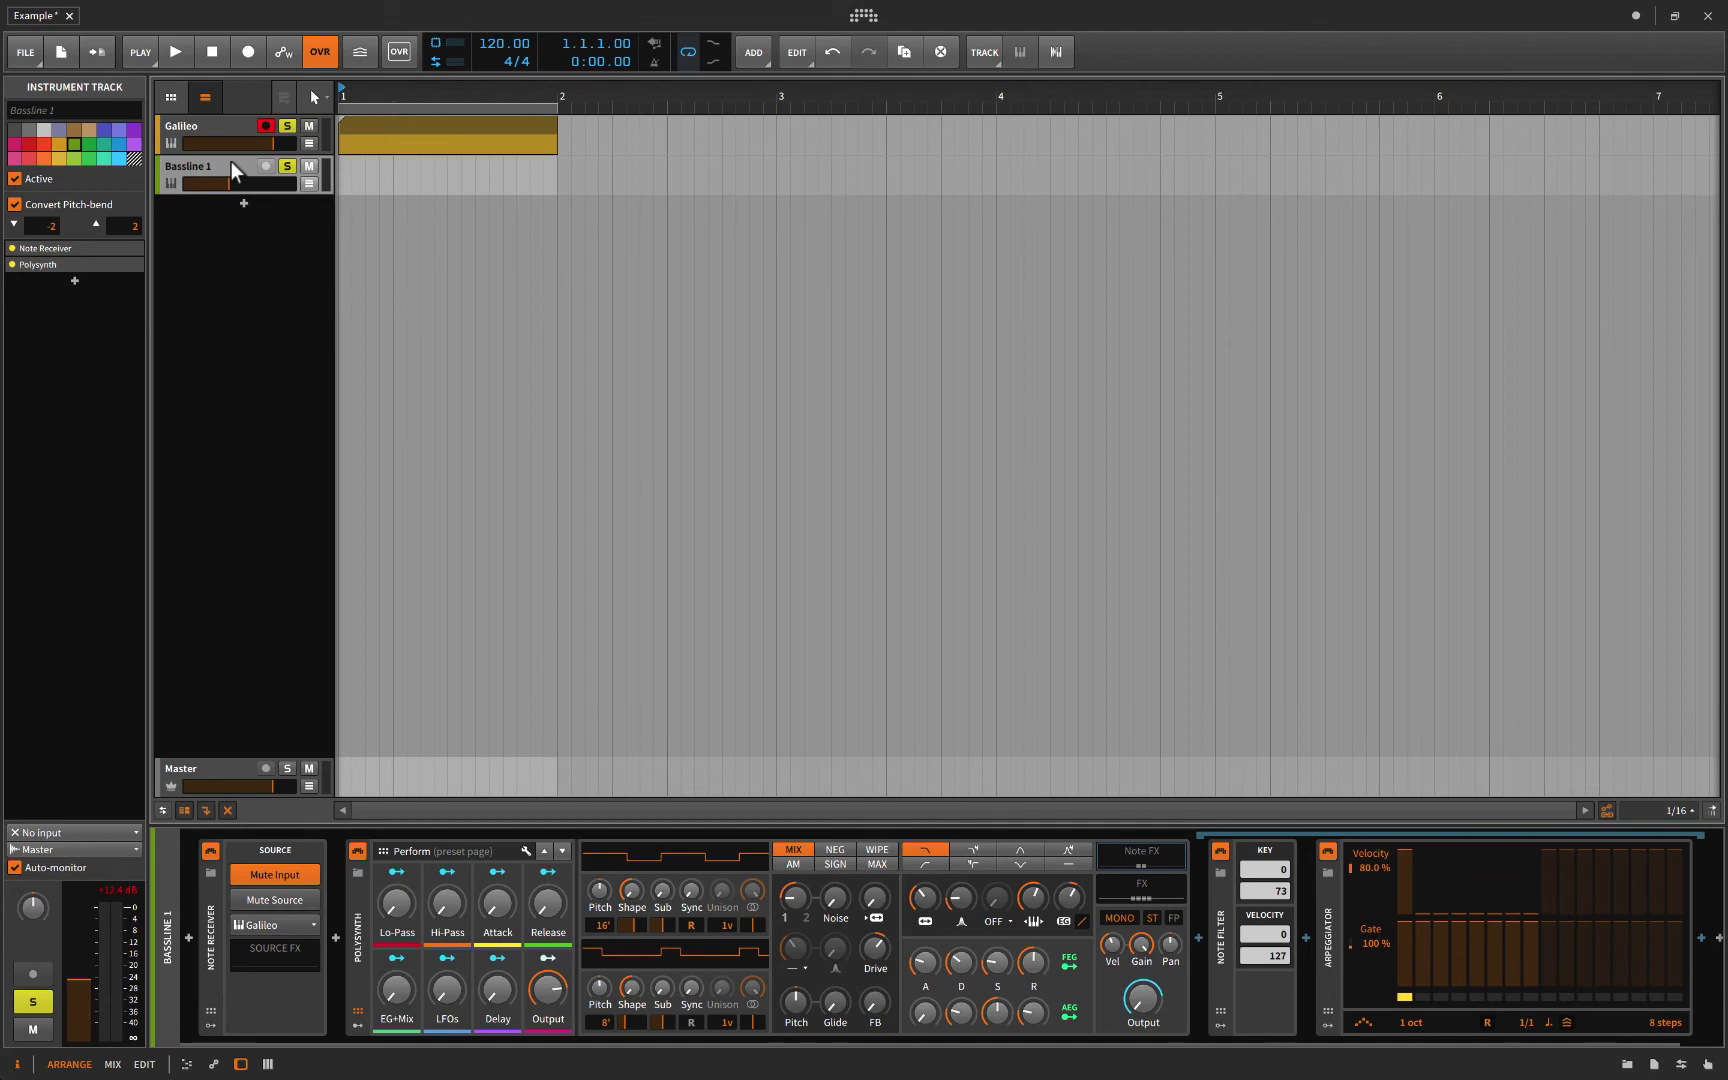
pyautogui.click(287, 127)
pyautogui.moveTo(272, 143); pyautogui.dragTo(244, 183)
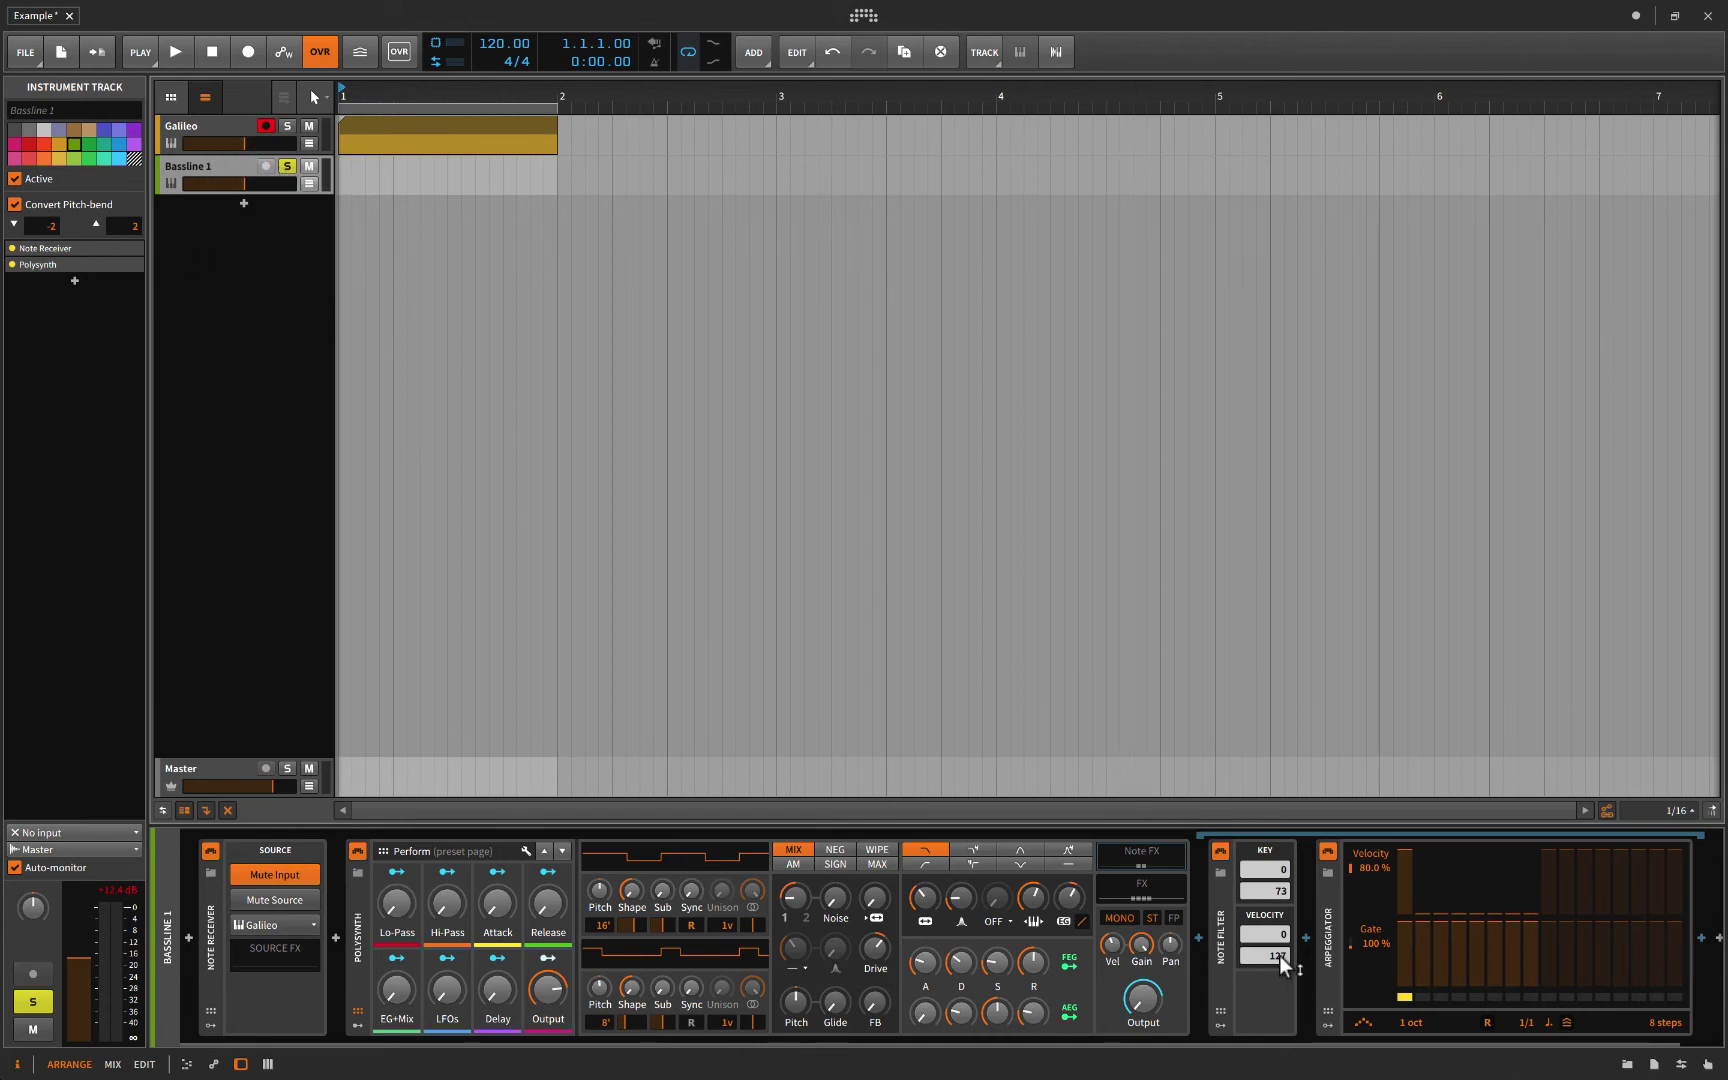
# Audition single notes around C2 on the Galileo clip's piano keyboard and go back to Bassline 1's device chain
pyautogui.scroll(-1, 1279, 962)
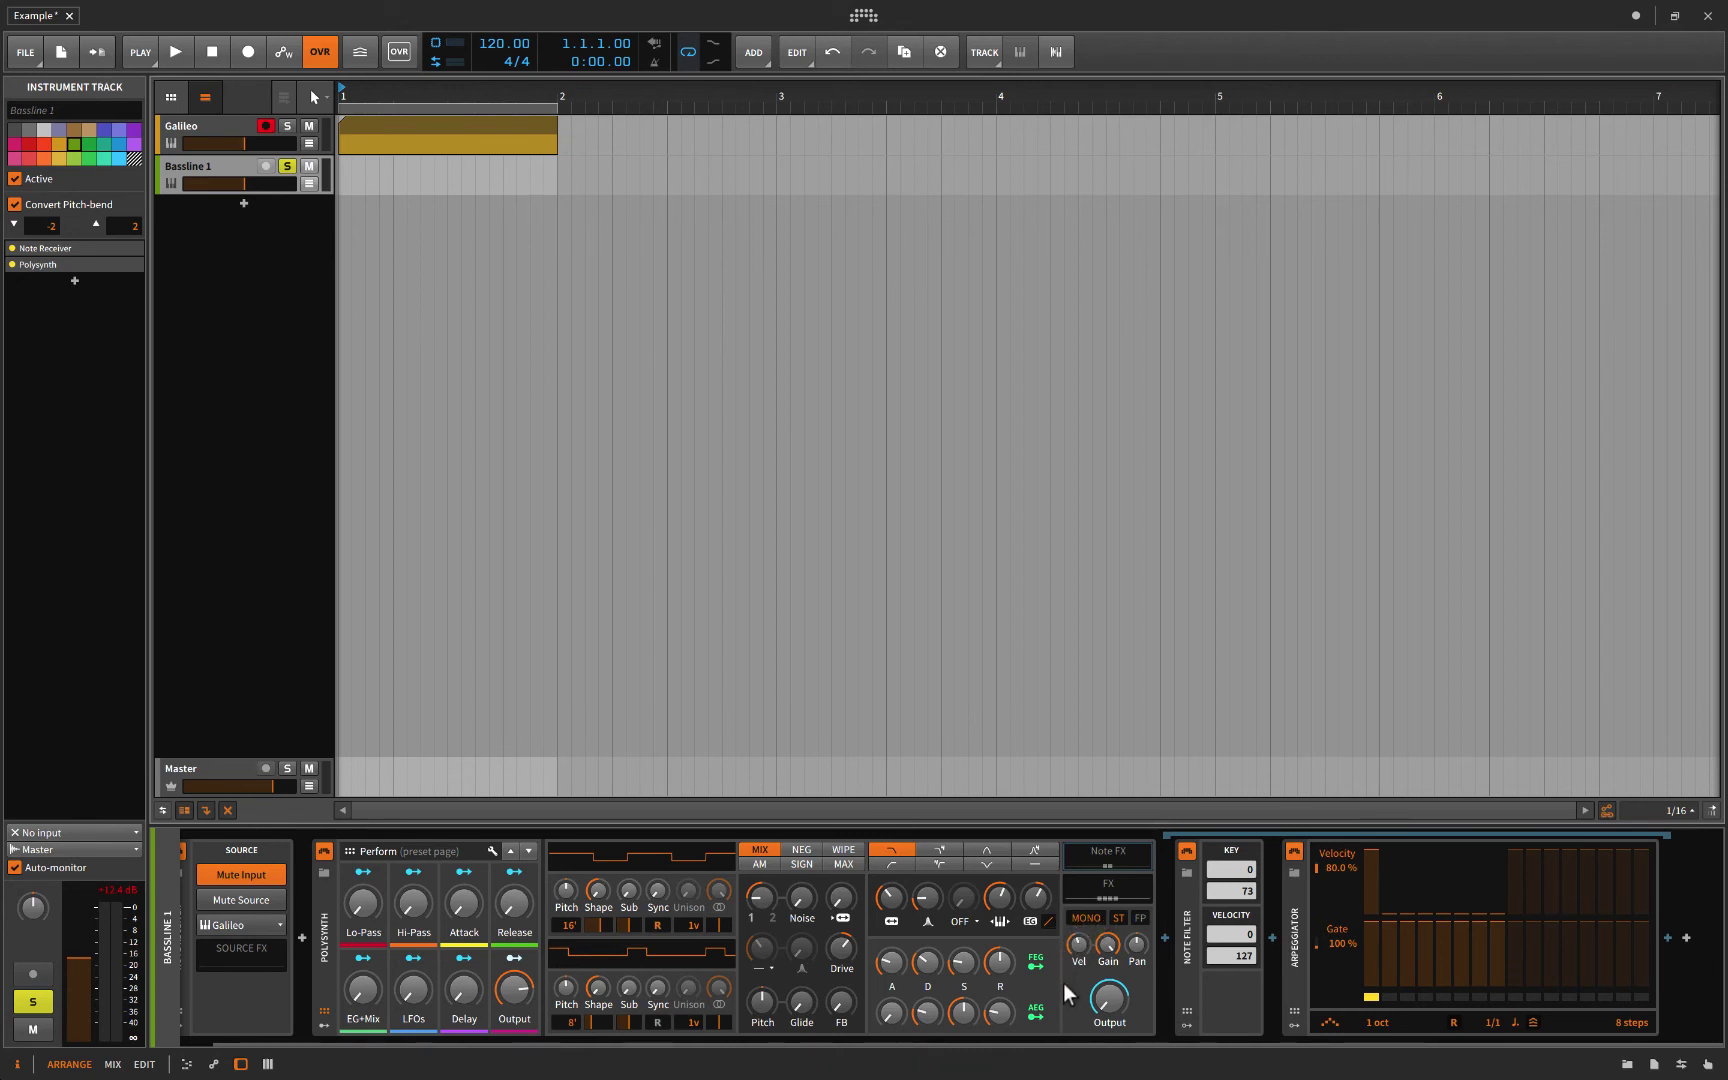
pyautogui.moveTo(1100, 997)
pyautogui.moveTo(187, 5)
pyautogui.doubleClick(366, 127)
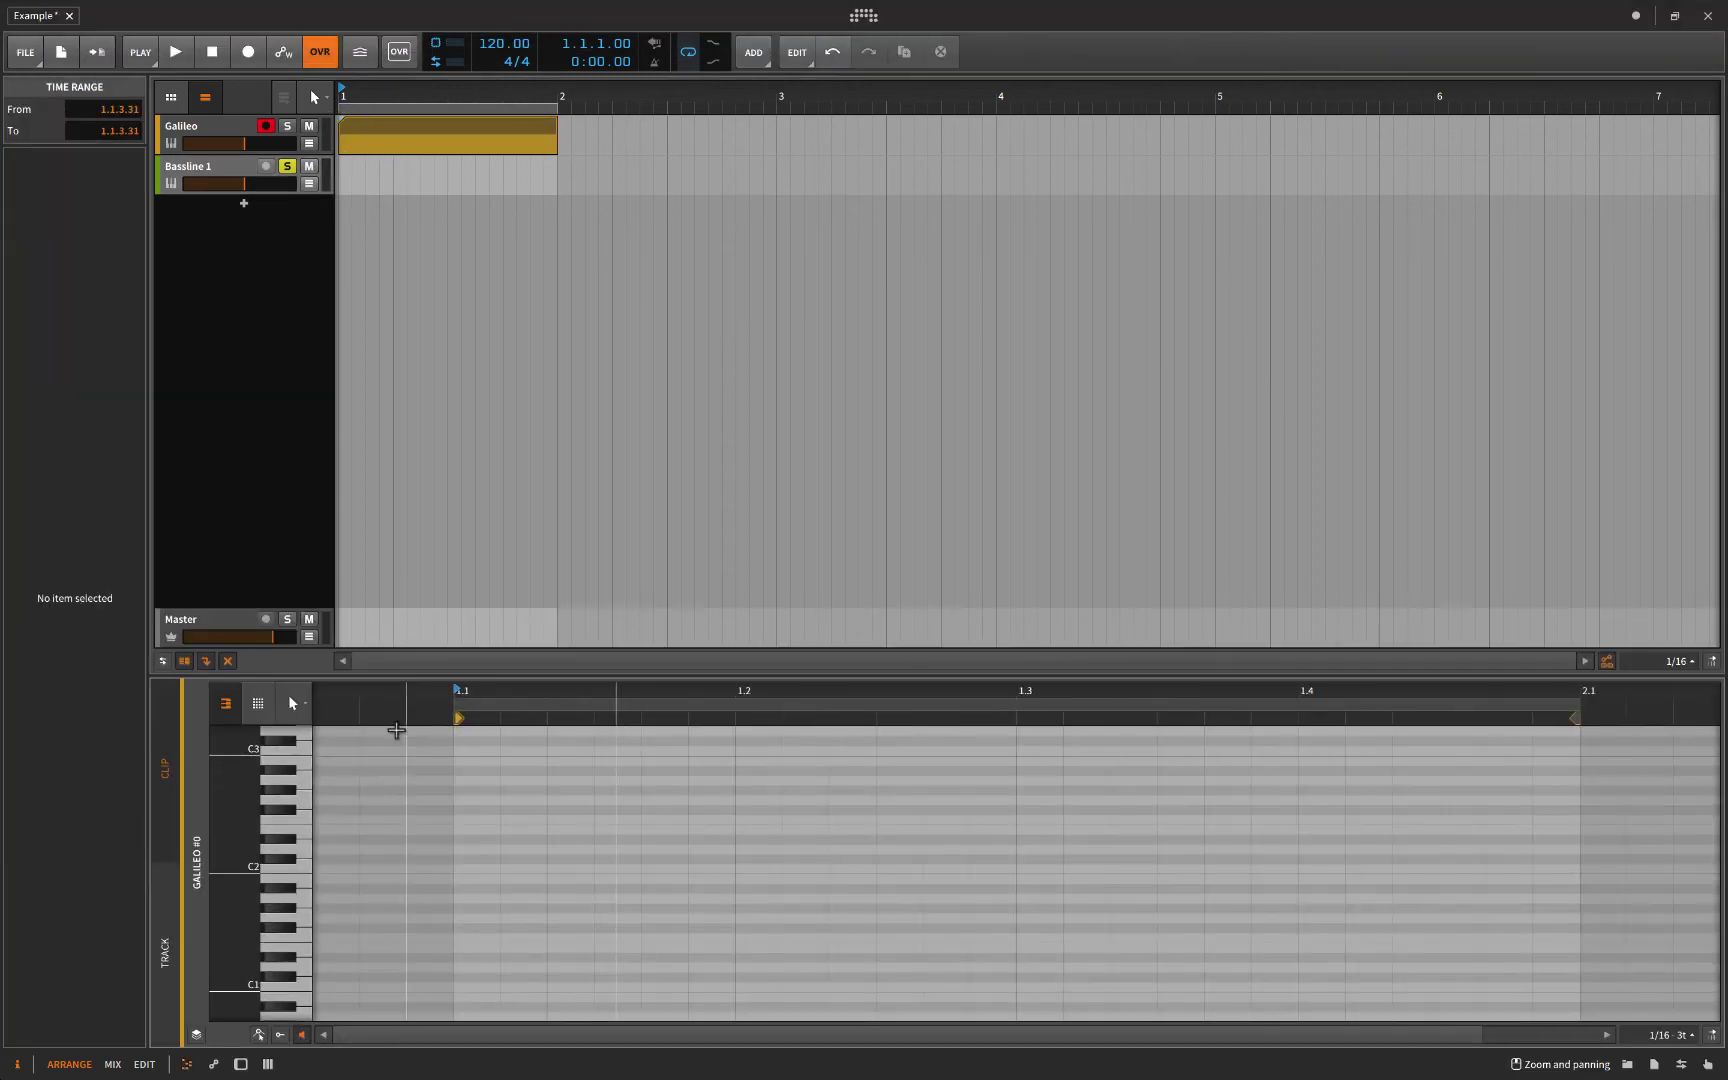
pyautogui.click(302, 872)
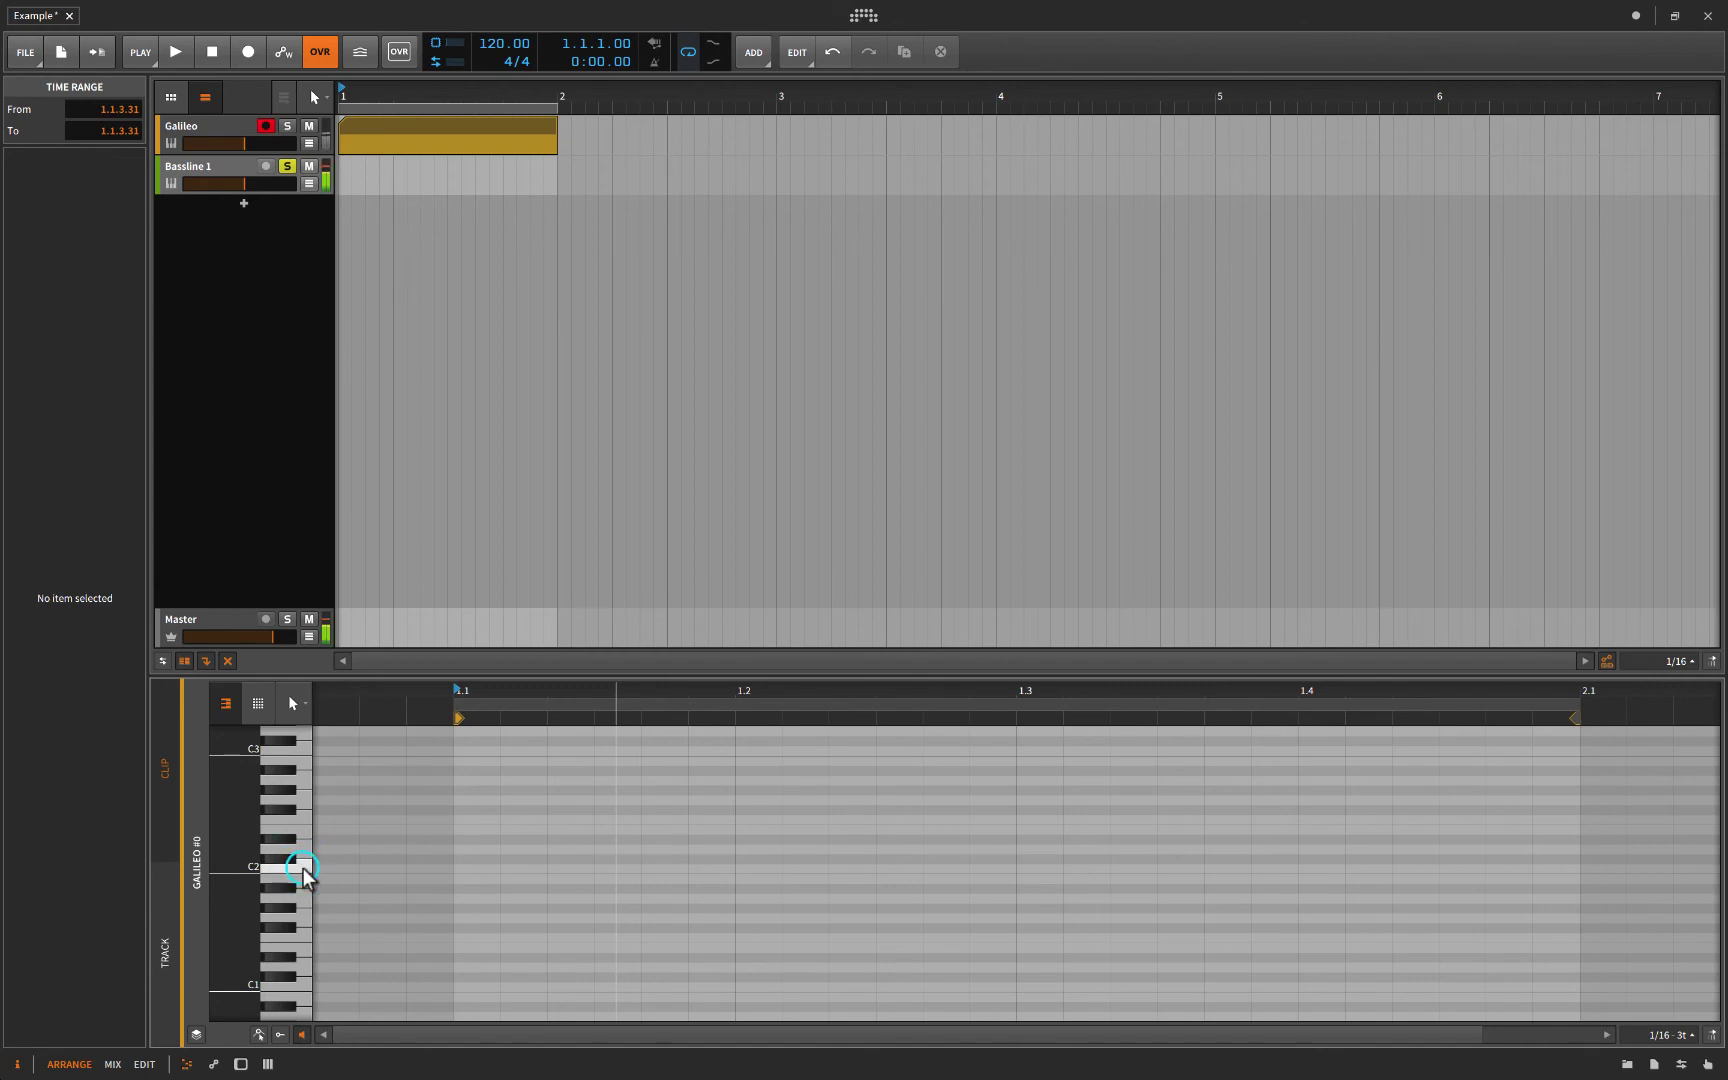
pyautogui.click(298, 870)
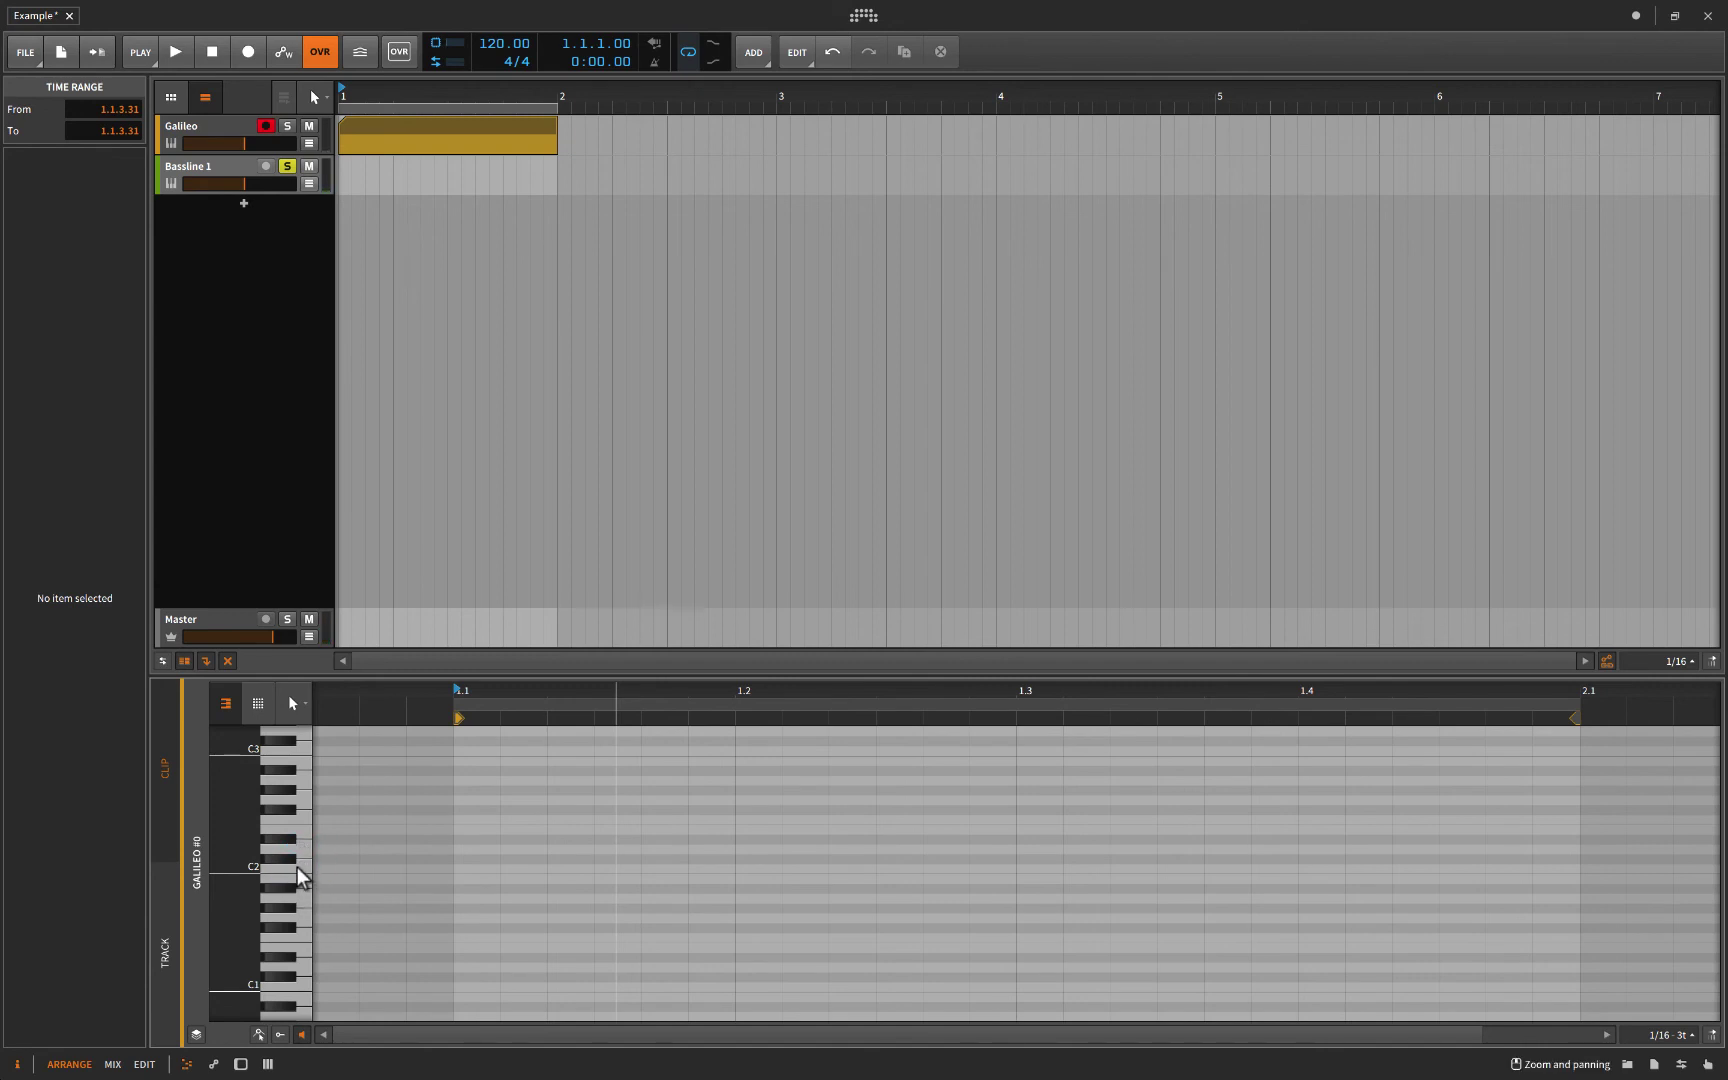
pyautogui.click(298, 875)
pyautogui.click(302, 838)
pyautogui.click(302, 838)
pyautogui.click(304, 842)
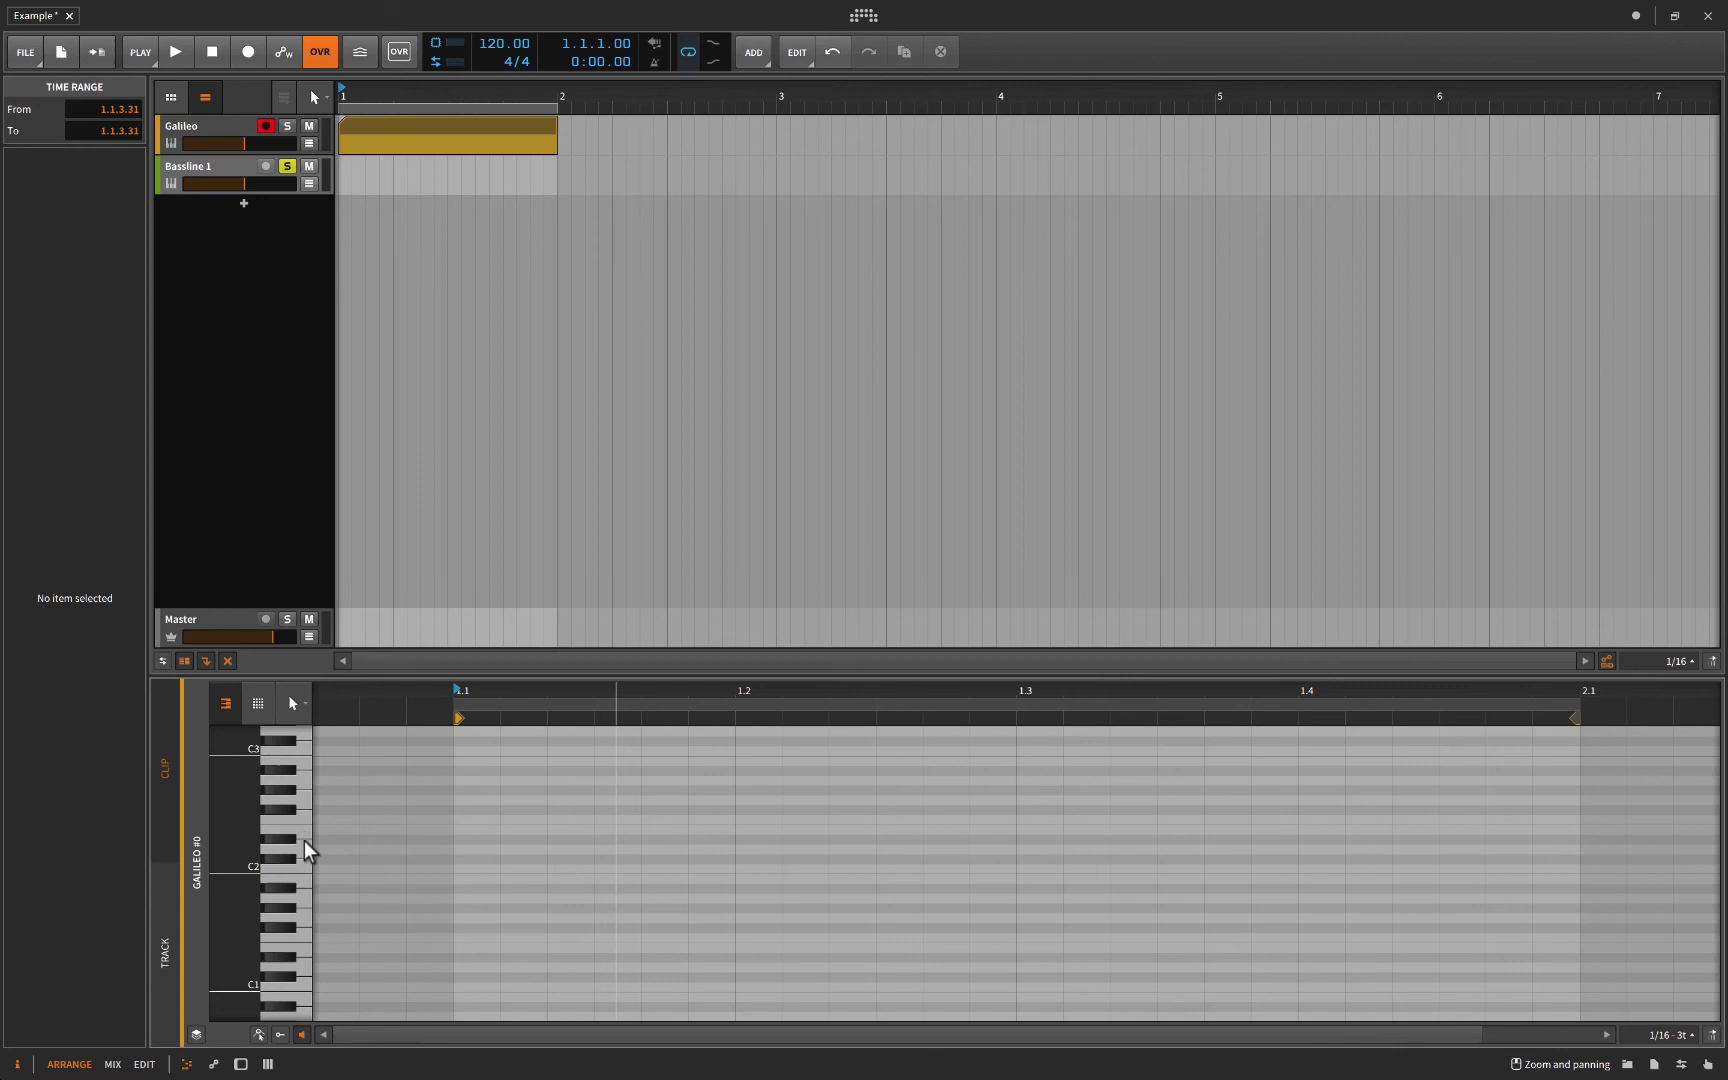
pyautogui.click(314, 905)
pyautogui.click(300, 896)
pyautogui.doubleClick(232, 166)
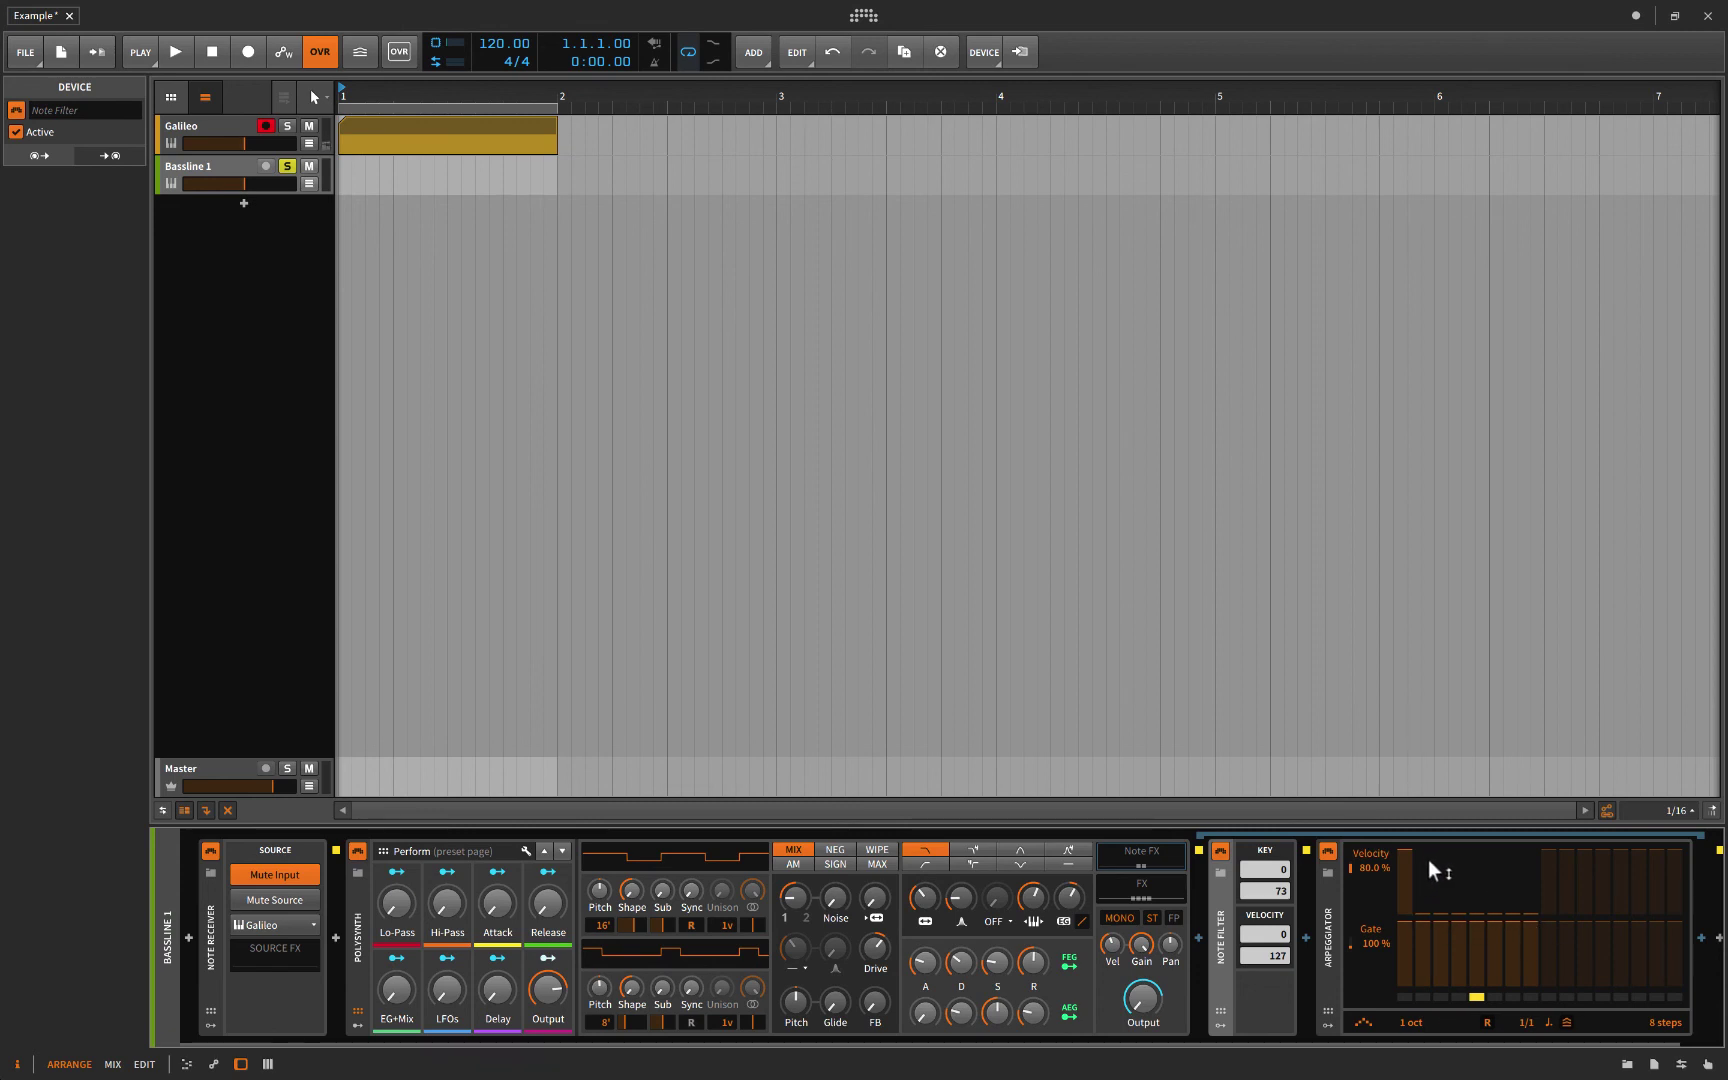
# Solo the Galileo track alongside Bassline 1 and compare the device chains of both tracks
pyautogui.moveTo(1422, 863)
pyautogui.click(341, 176)
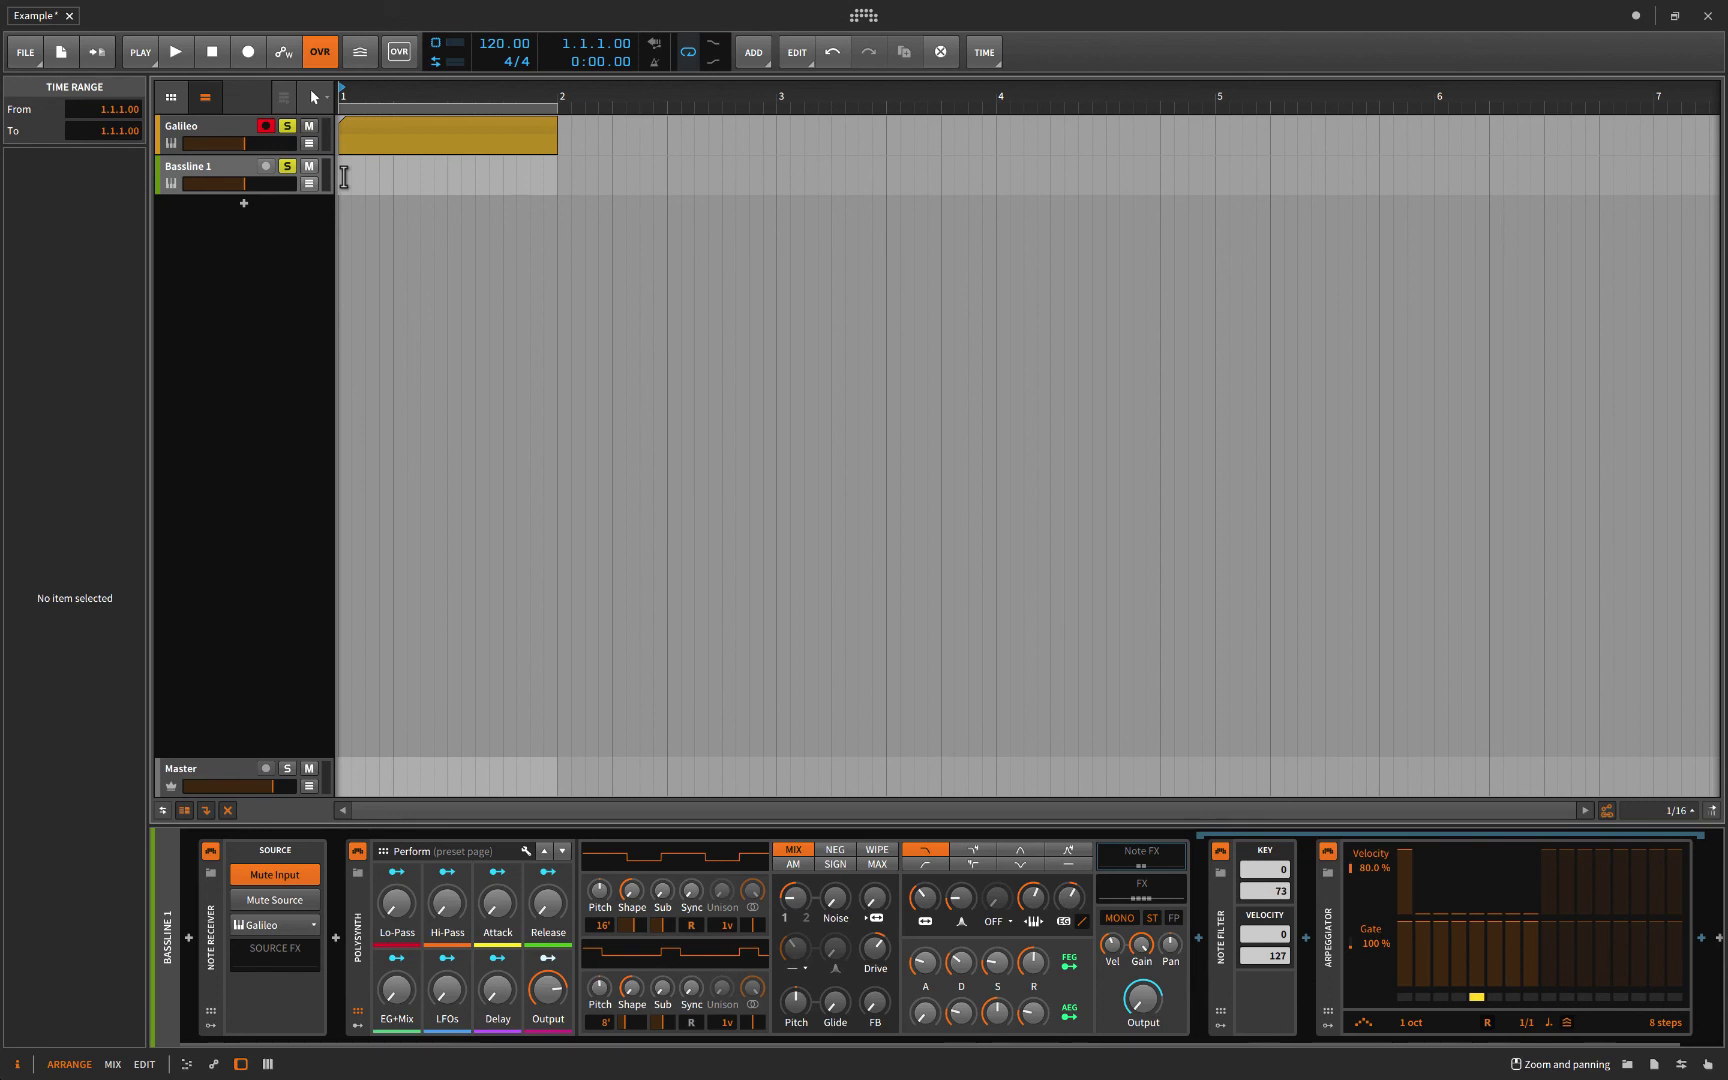
pyautogui.click(211, 130)
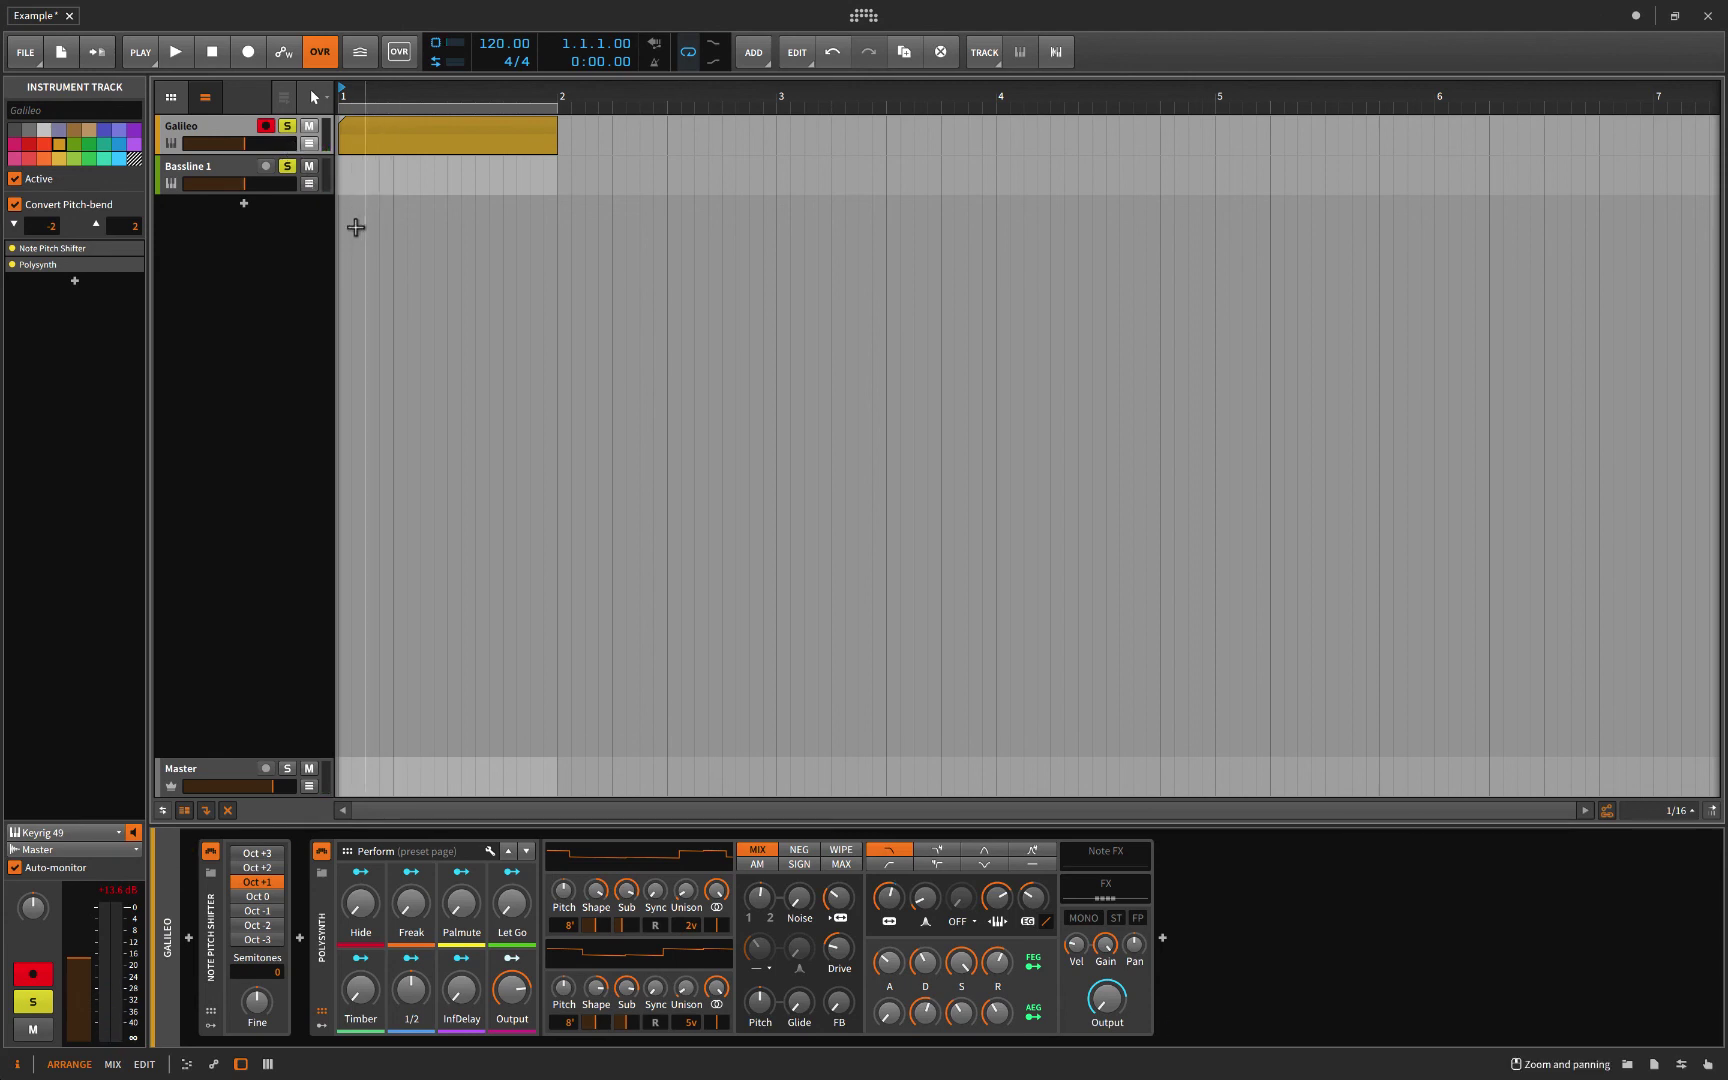
pyautogui.click(200, 170)
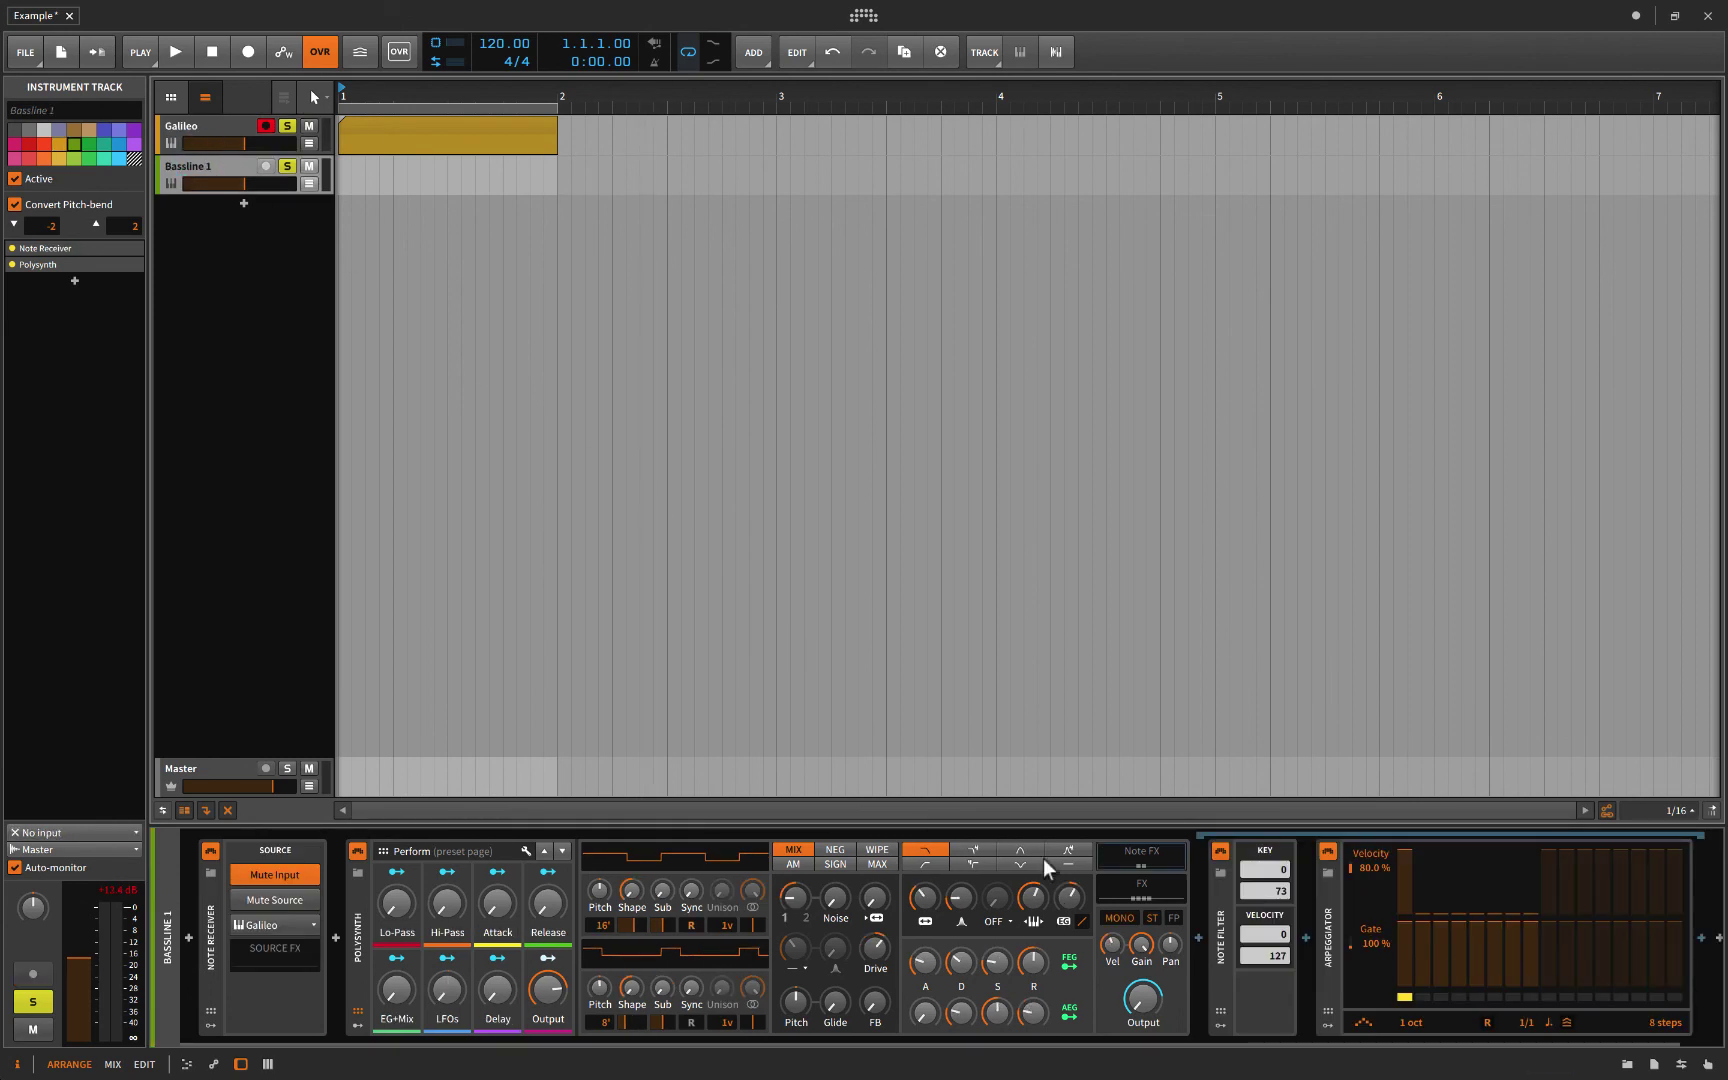
pyautogui.hscroll(1, 1140, 970)
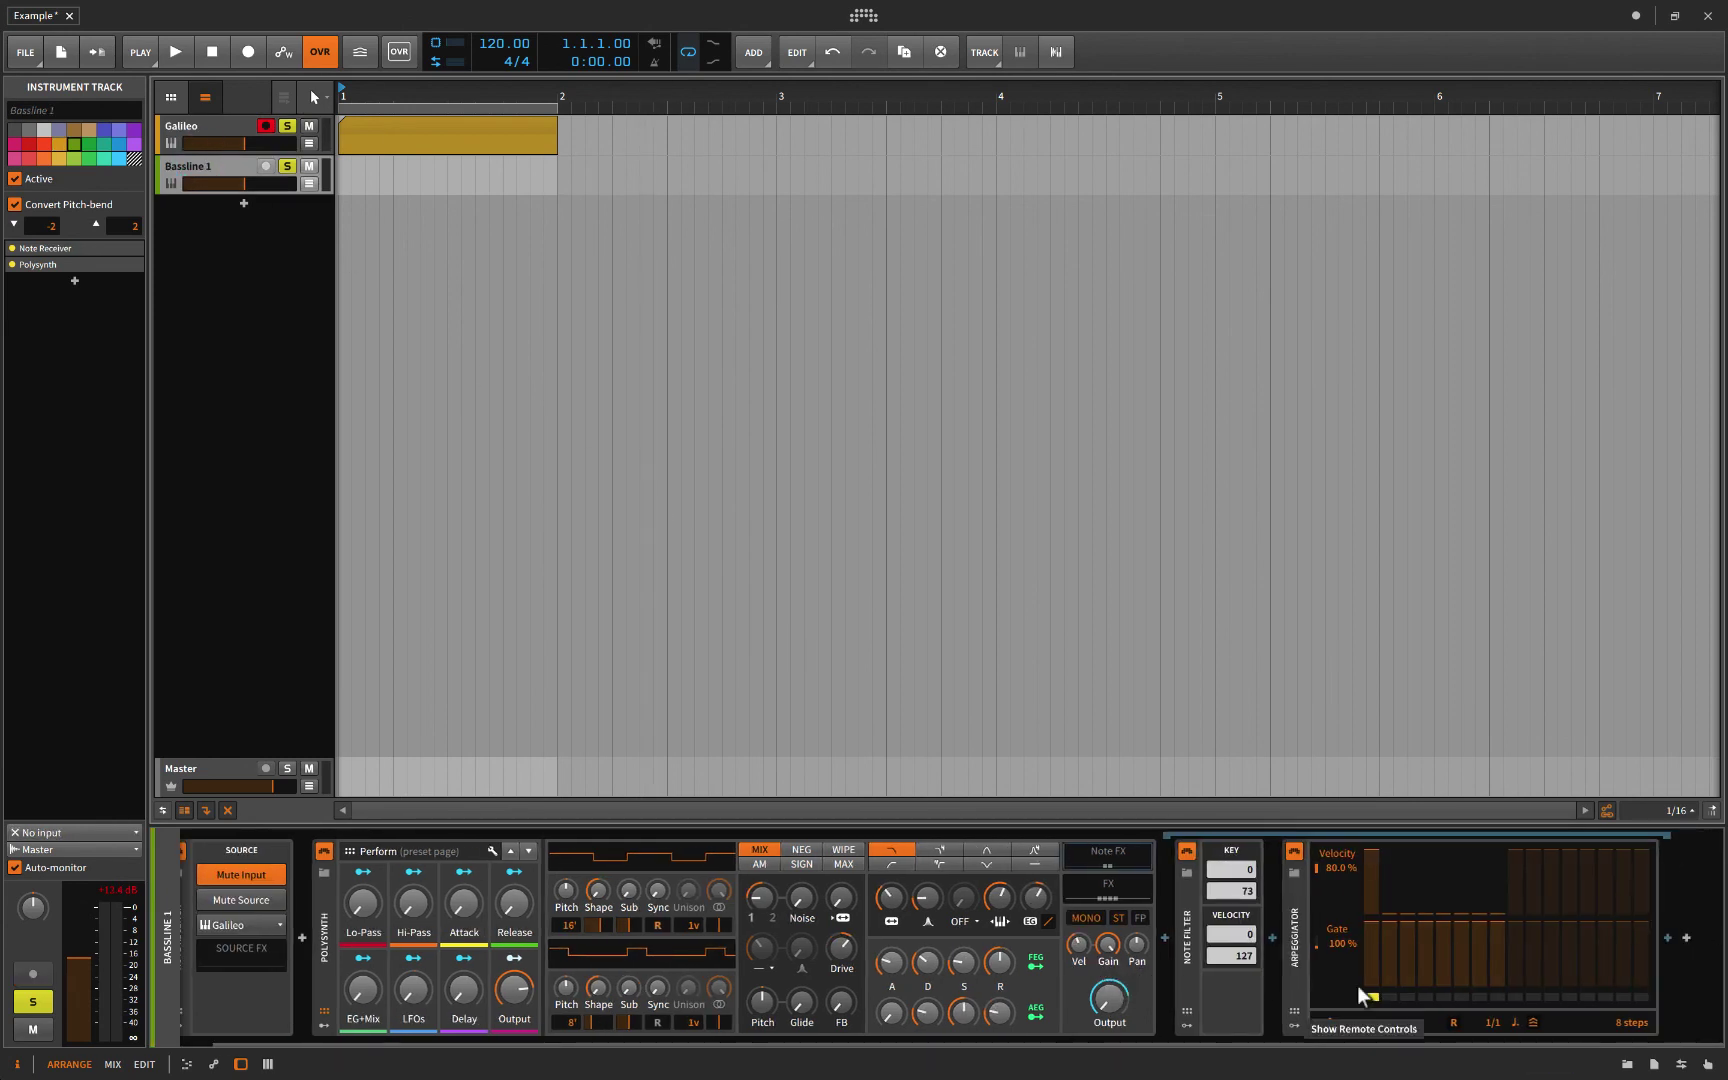